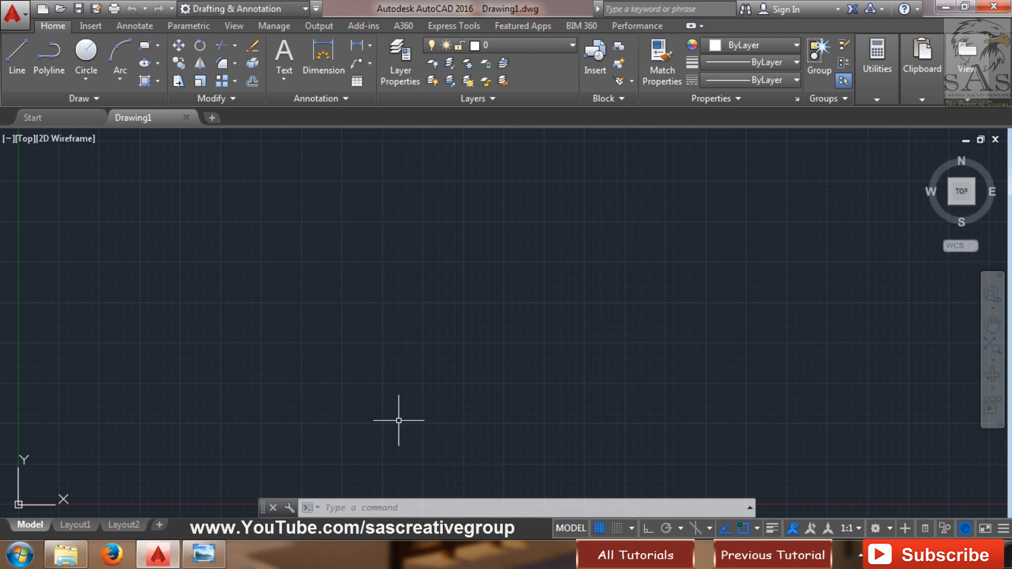
# - Examine the dimensioned part in Exercise-5.jpg in Windows Photo Viewer, switching between it and AutoCAD and ending in AutoCAD
pyautogui.click(204, 553)
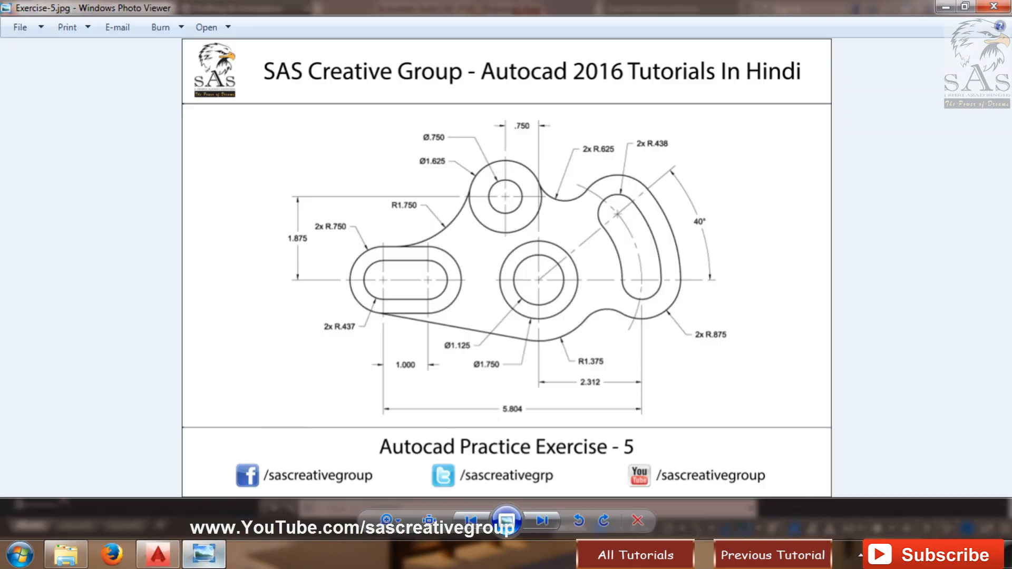
pyautogui.click(168, 562)
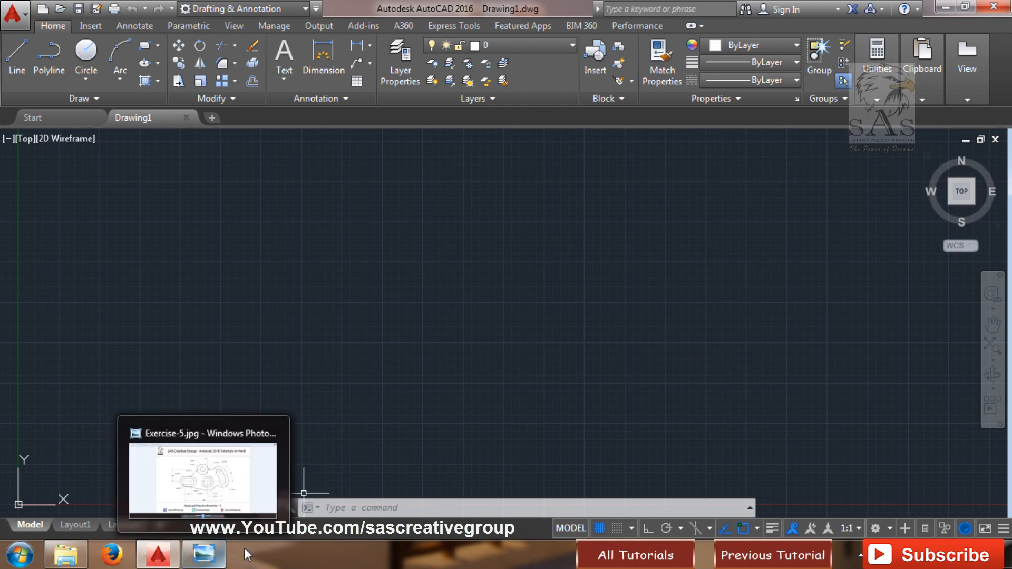
pyautogui.click(216, 559)
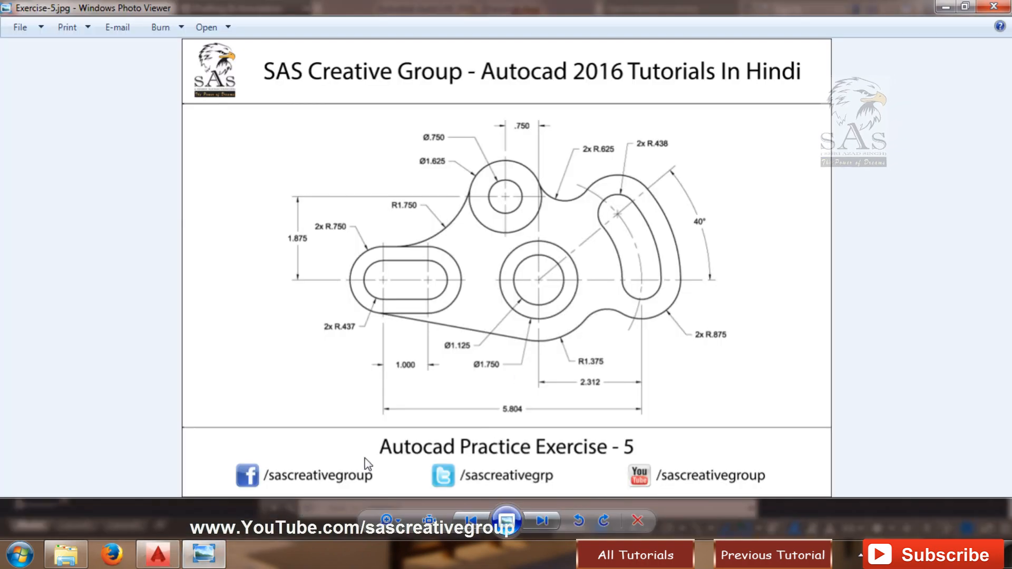
pyautogui.click(216, 560)
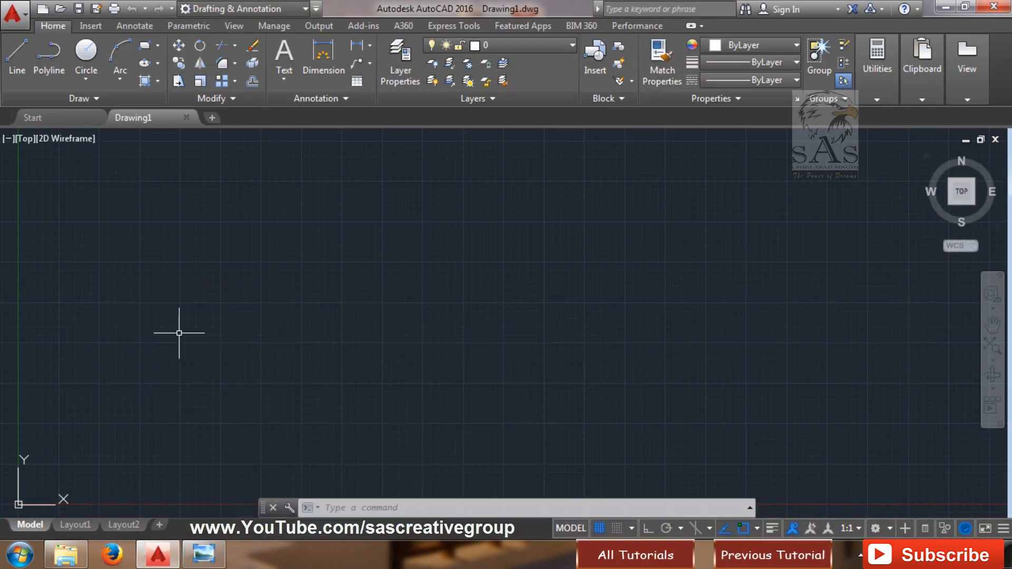
pyautogui.click(195, 560)
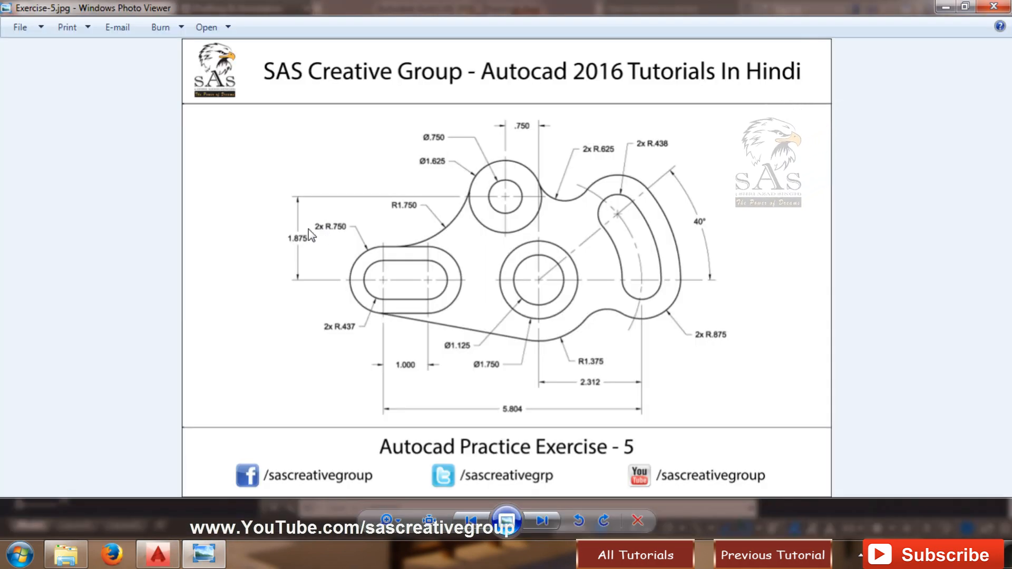
pyautogui.click(204, 555)
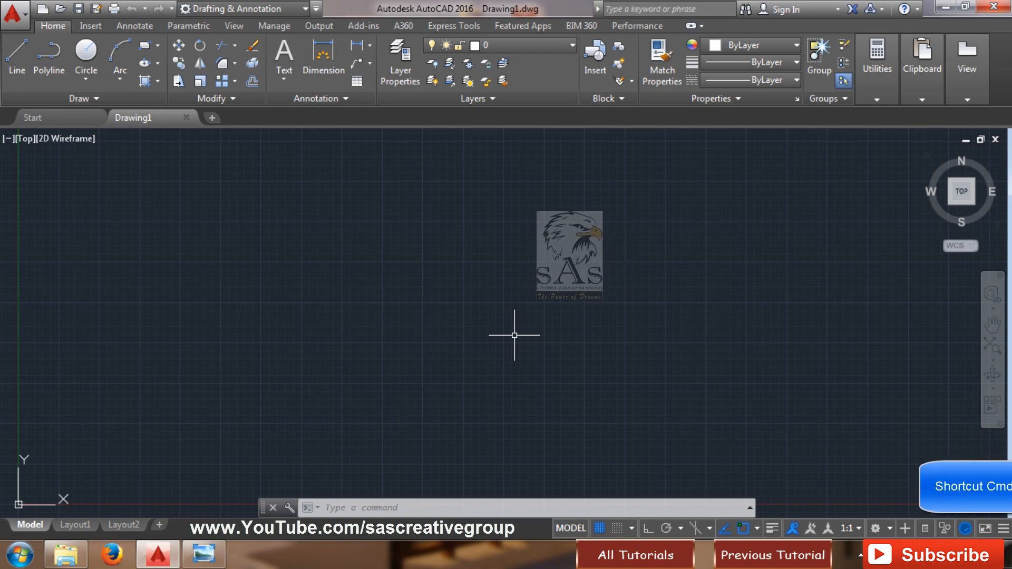
# - Set the model space limits from 0,0 to 20,10 and zoom to show the whole drawing area
pyautogui.write('LIMITS')
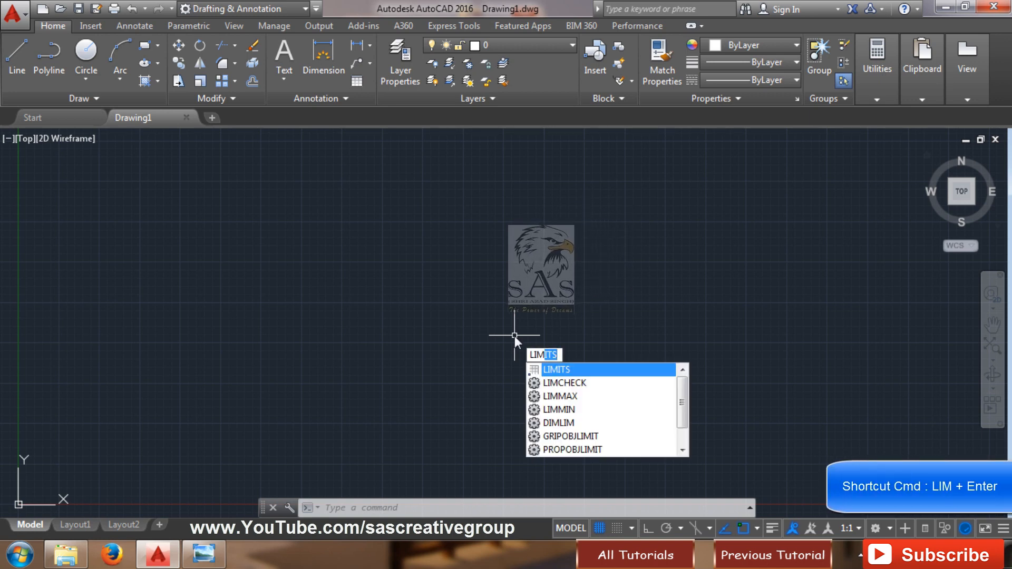
pyautogui.press('Return')
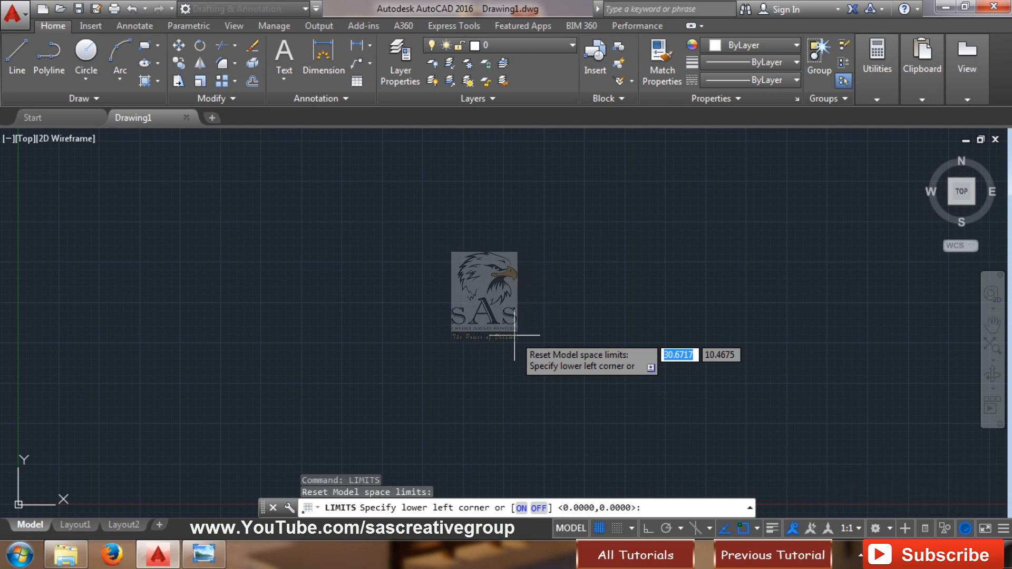
pyautogui.write('0,0')
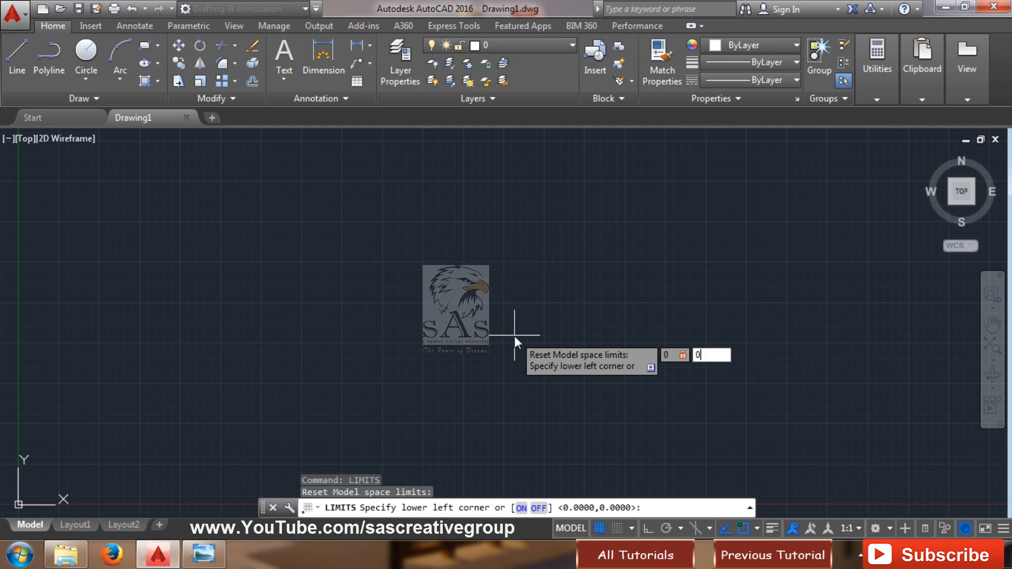
pyautogui.press('Return')
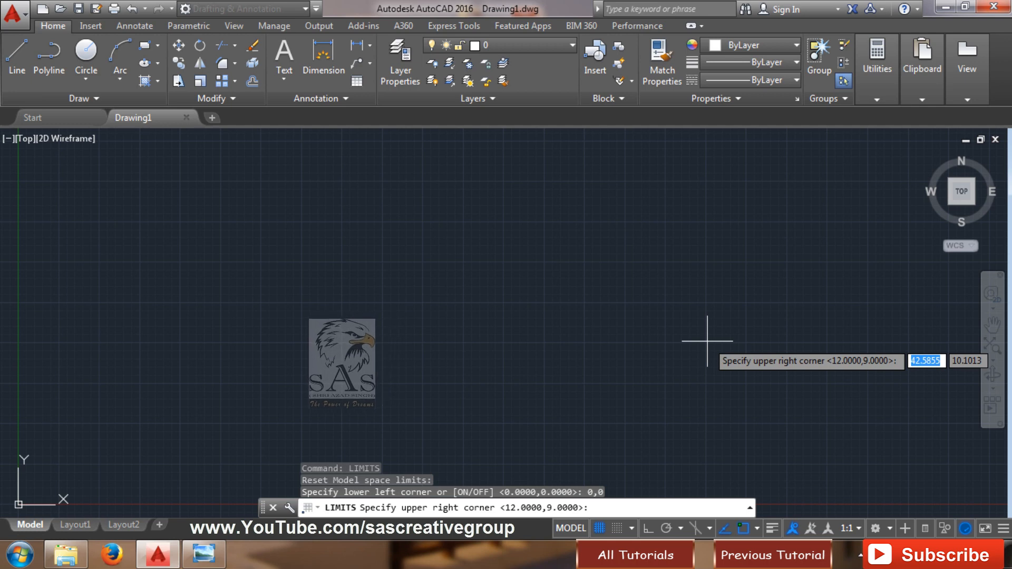
pyautogui.write('20')
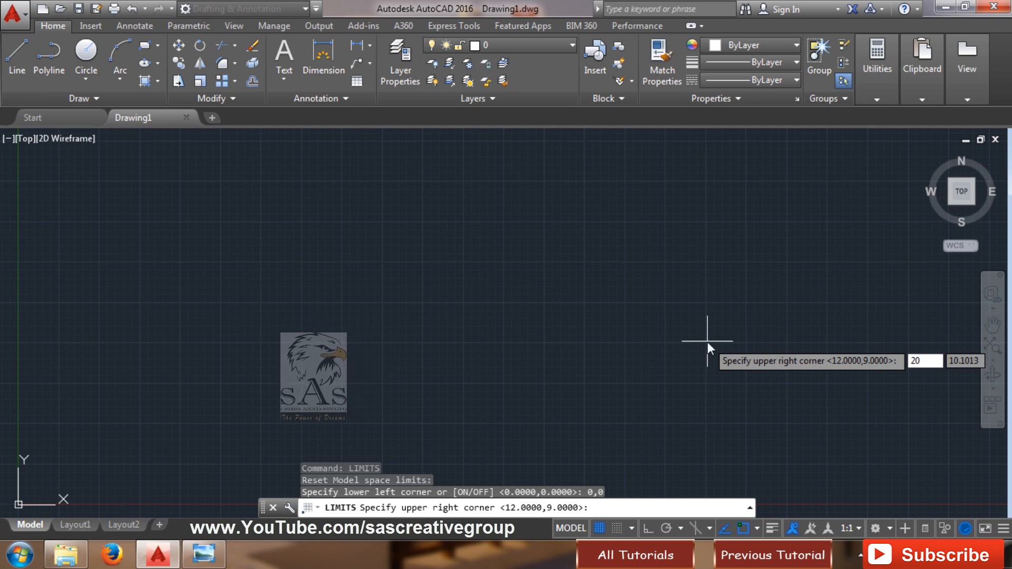
pyautogui.press('Tab')
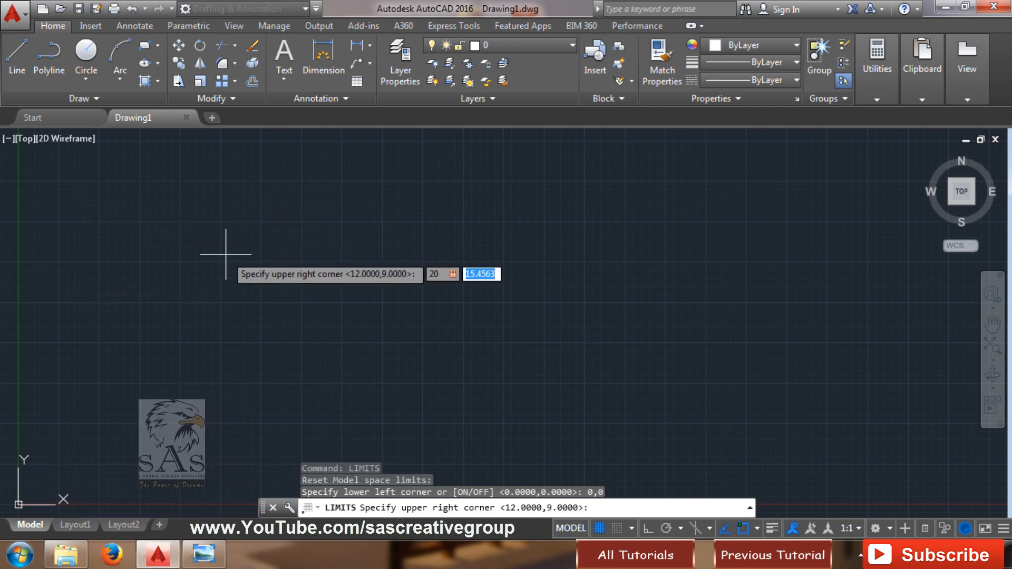
pyautogui.write('12.0')
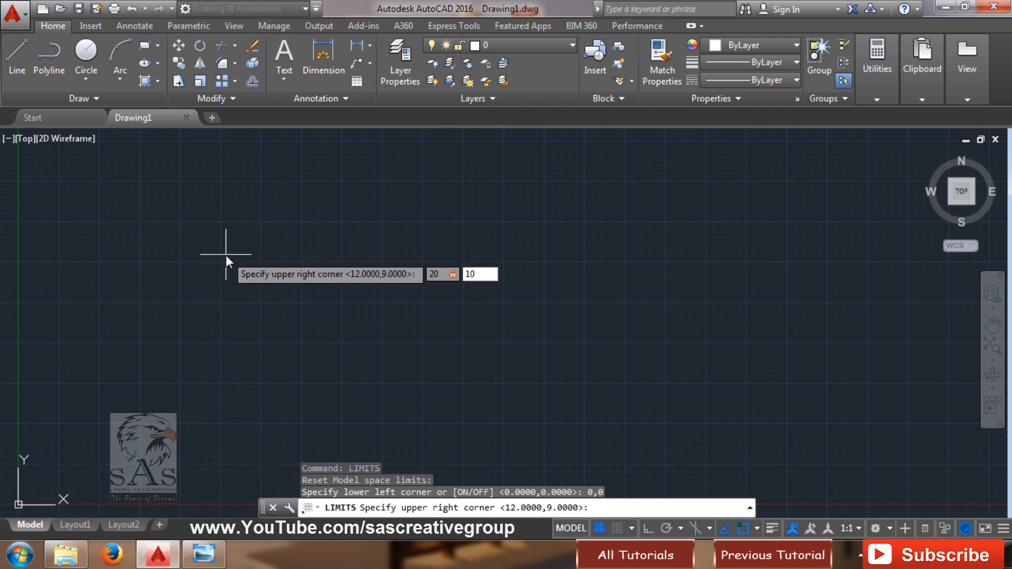
pyautogui.press('Return')
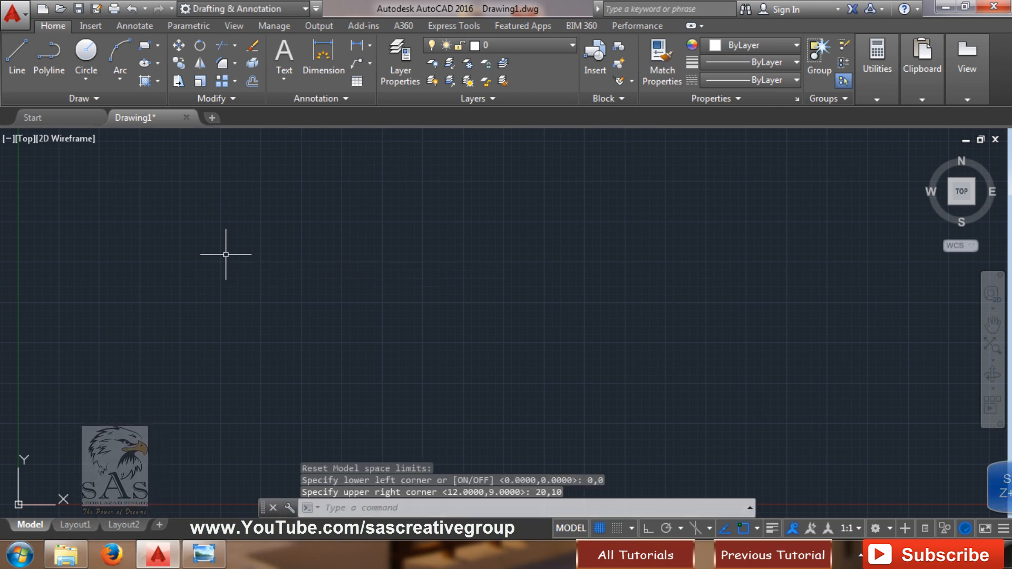
pyautogui.write('z')
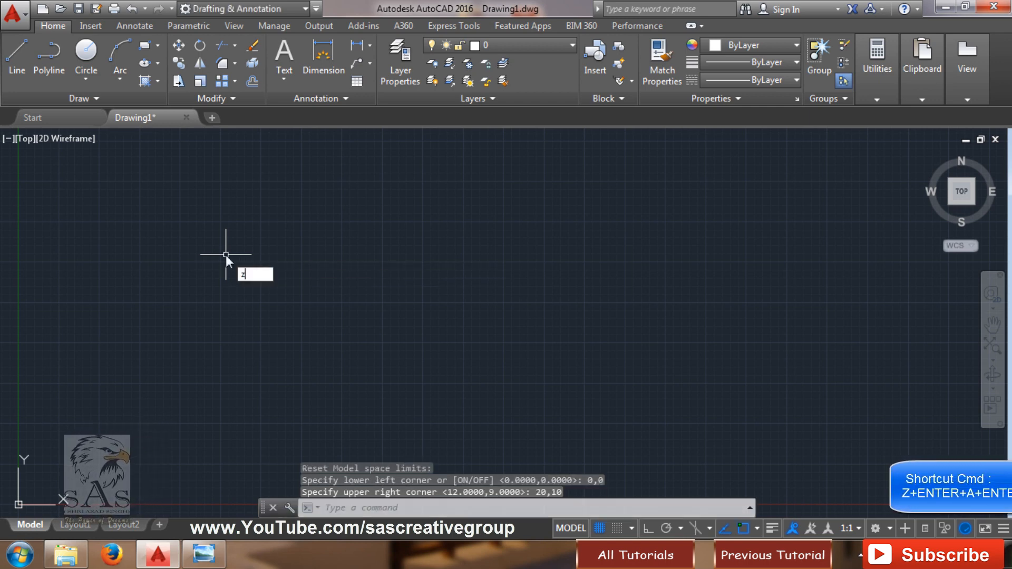
pyautogui.press('Return')
pyautogui.write('a')
pyautogui.press('Return')
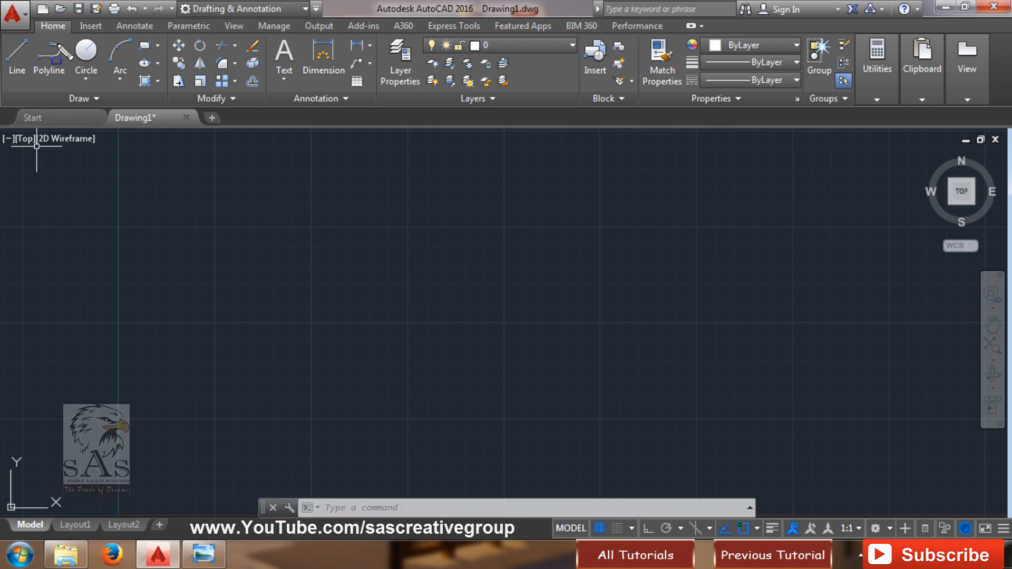
# - Attach the image Exercise-5.jpg as a reference beside the free drawing area, setting its insertion point and scale on screen
pyautogui.click(93, 29)
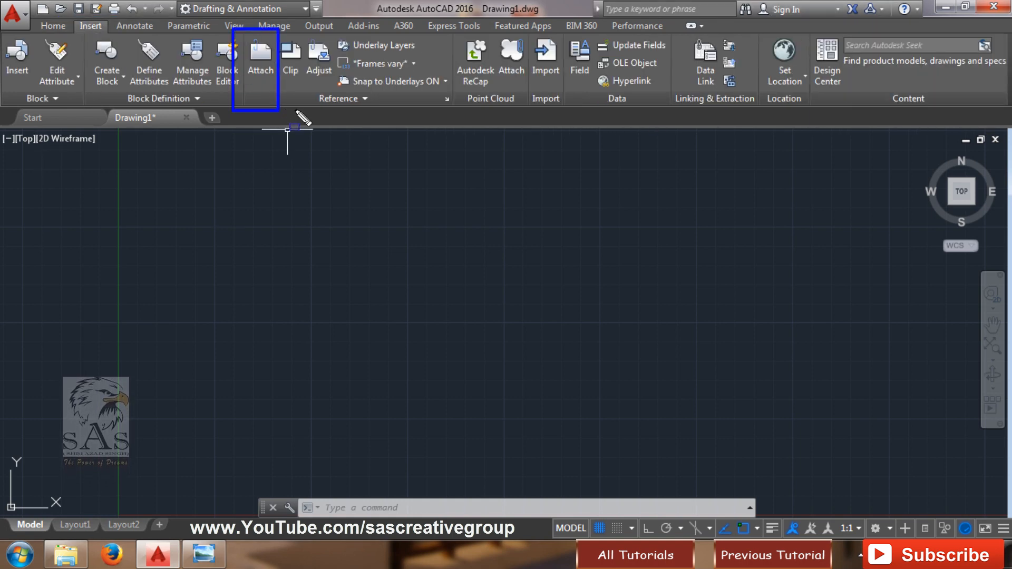
pyautogui.click(261, 55)
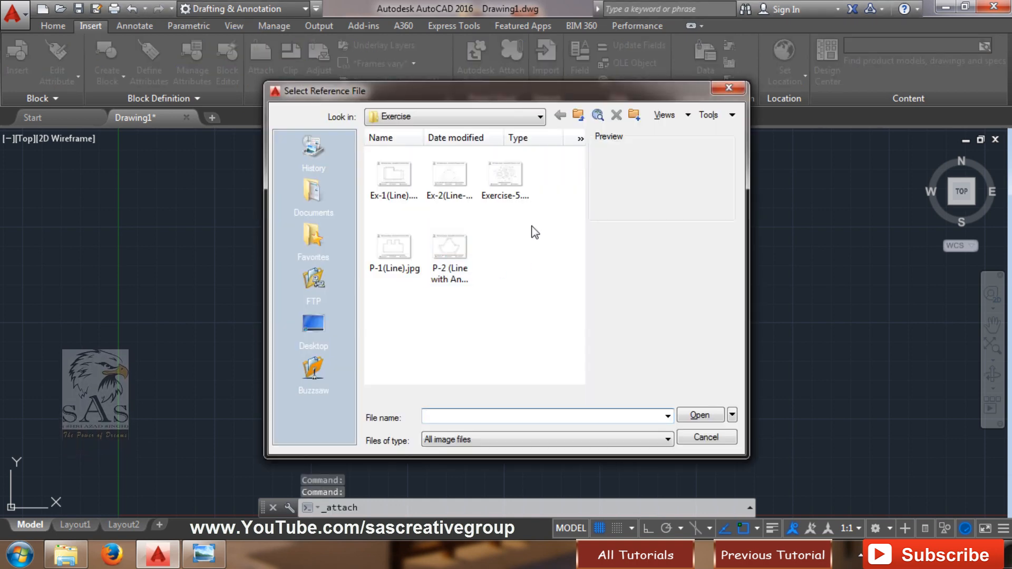
pyautogui.click(520, 177)
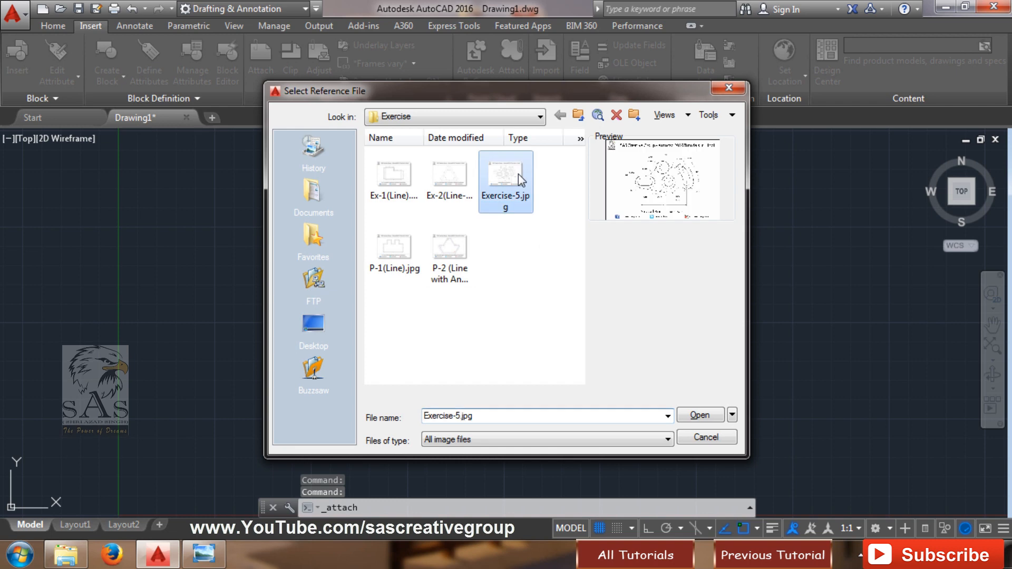
pyautogui.click(712, 418)
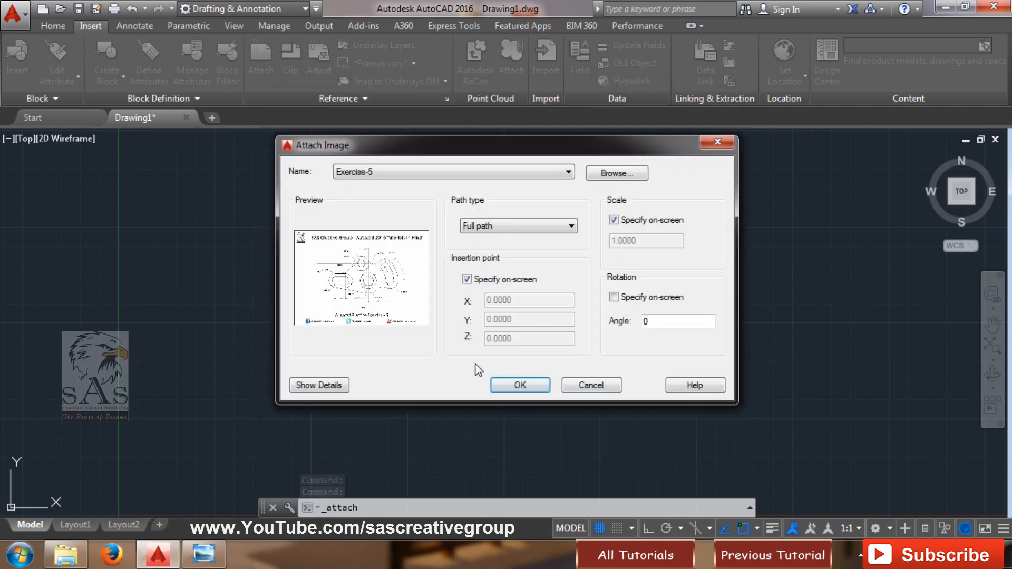
pyautogui.click(520, 385)
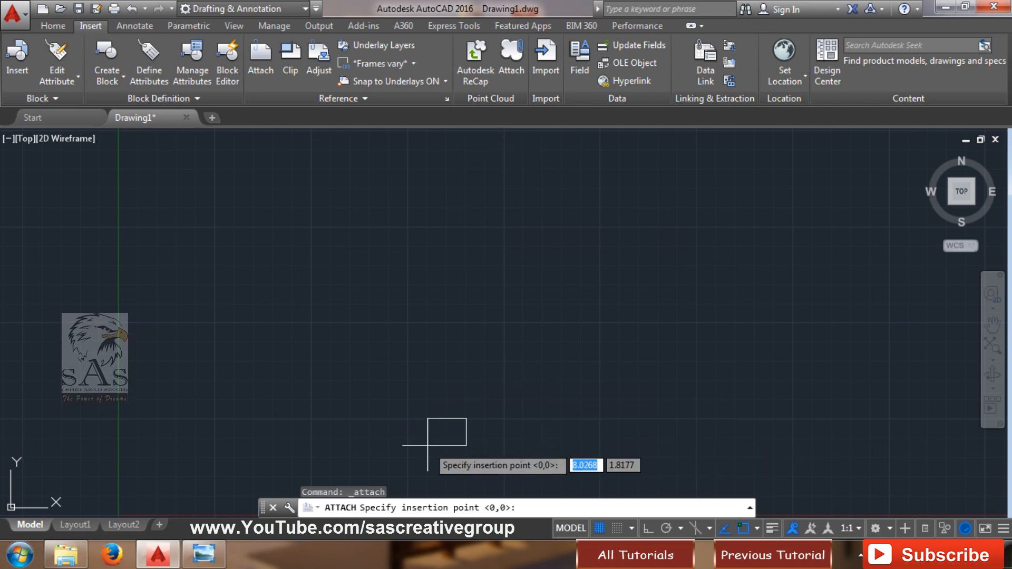
pyautogui.click(509, 466)
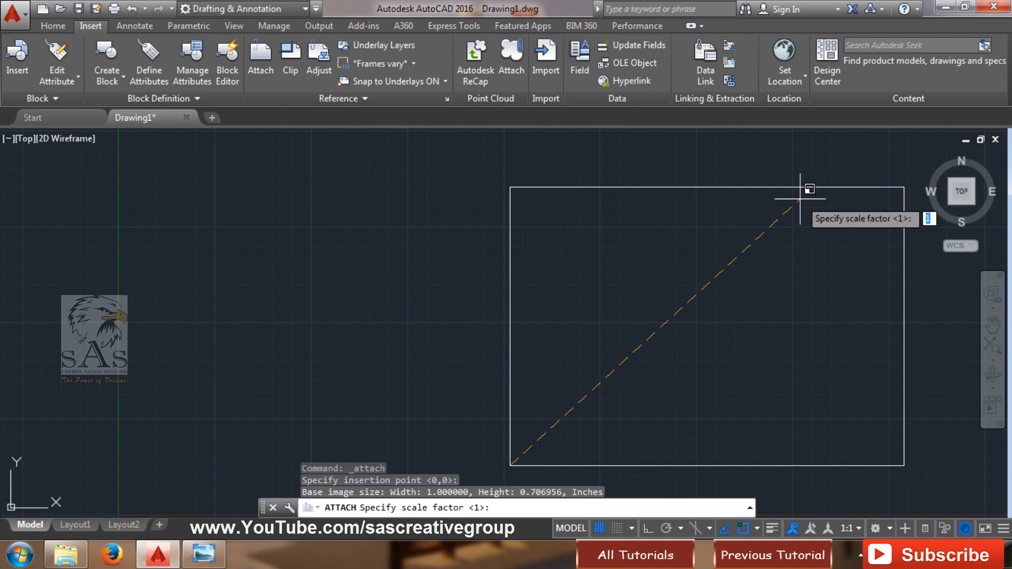
pyautogui.click(842, 153)
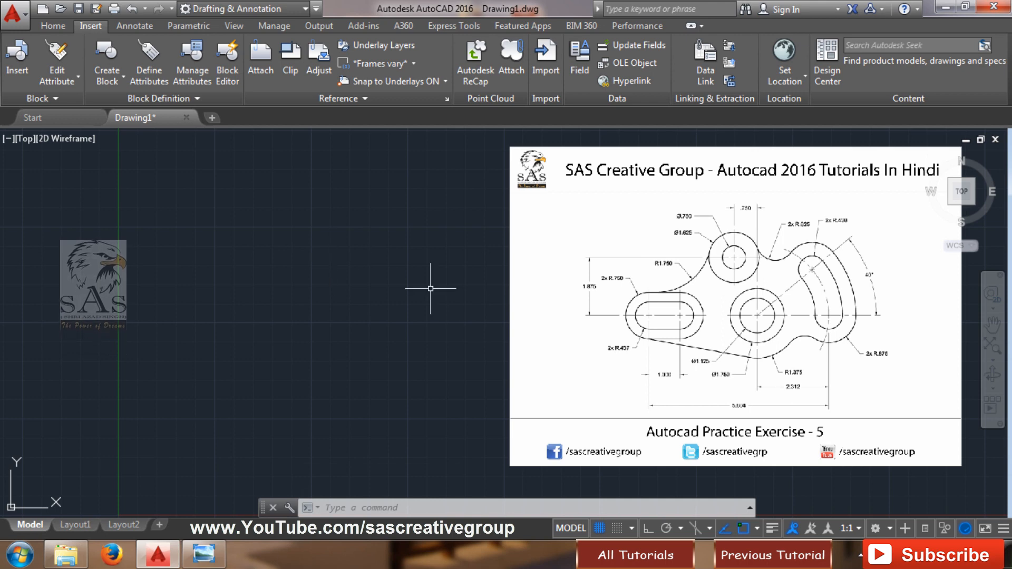
# - Draw a horizontal centre line 5.804 long in the empty area beside the reference image, with Ortho on
pyautogui.scroll(2, 739, 323)
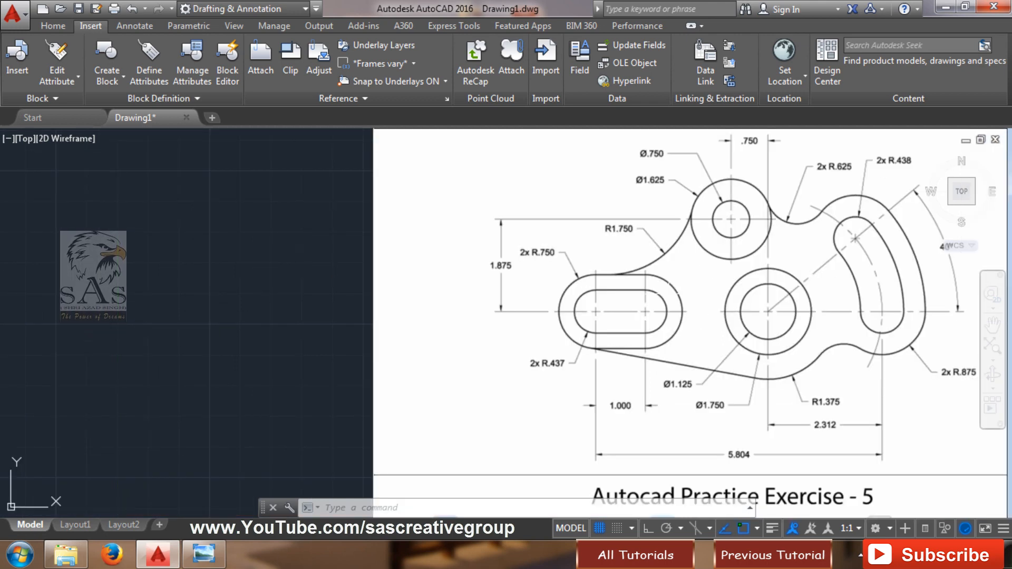
pyautogui.moveTo(731, 354); pyautogui.dragTo(665, 357, button='middle')
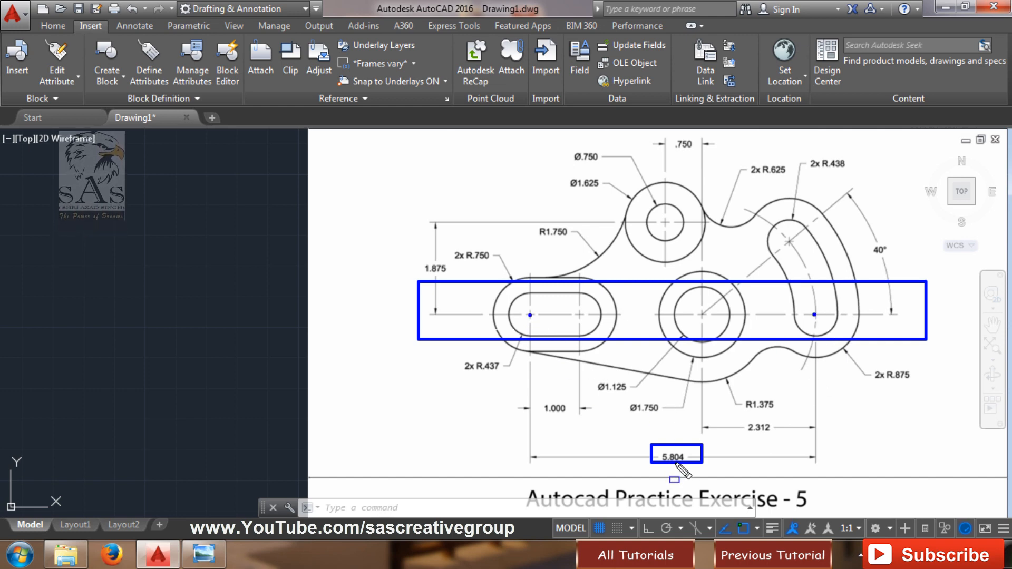
pyautogui.press('Escape')
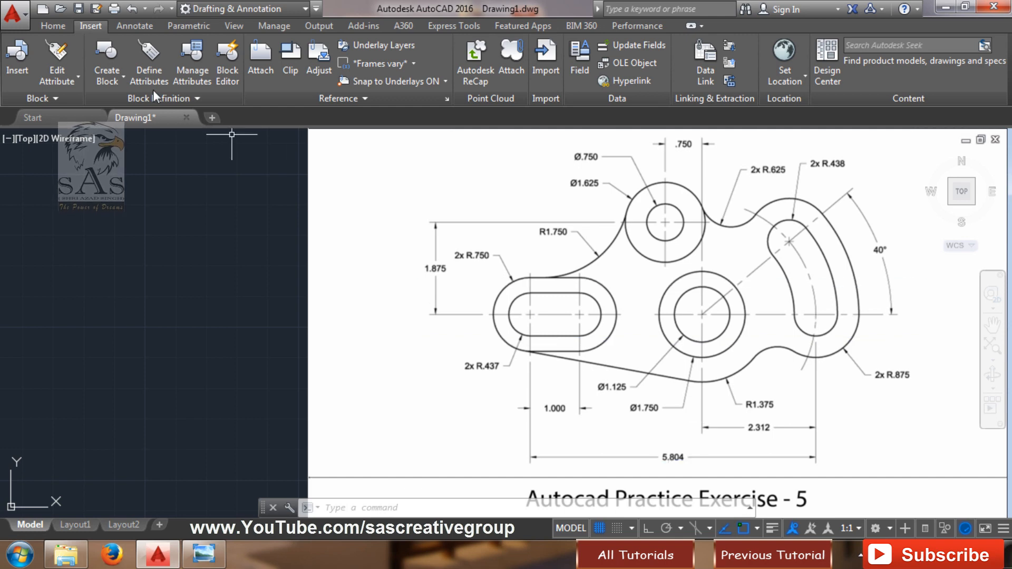
pyautogui.click(62, 28)
pyautogui.moveTo(238, 342)
pyautogui.mouseDown(button='middle')
pyautogui.moveTo(514, 368)
pyautogui.moveTo(307, 336)
pyautogui.mouseUp(button='middle')
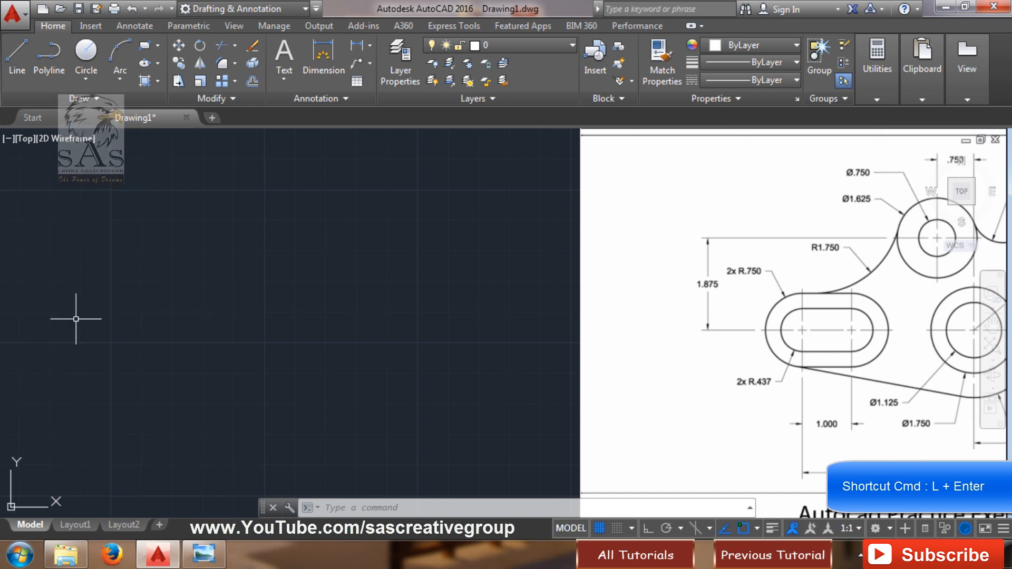
pyautogui.write('l')
pyautogui.press('Return')
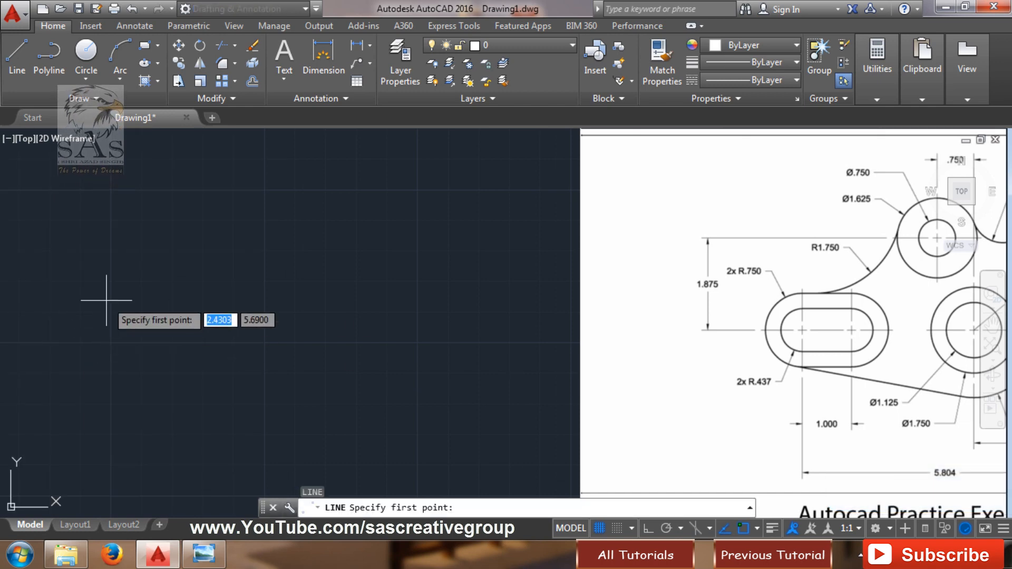
pyautogui.click(97, 322)
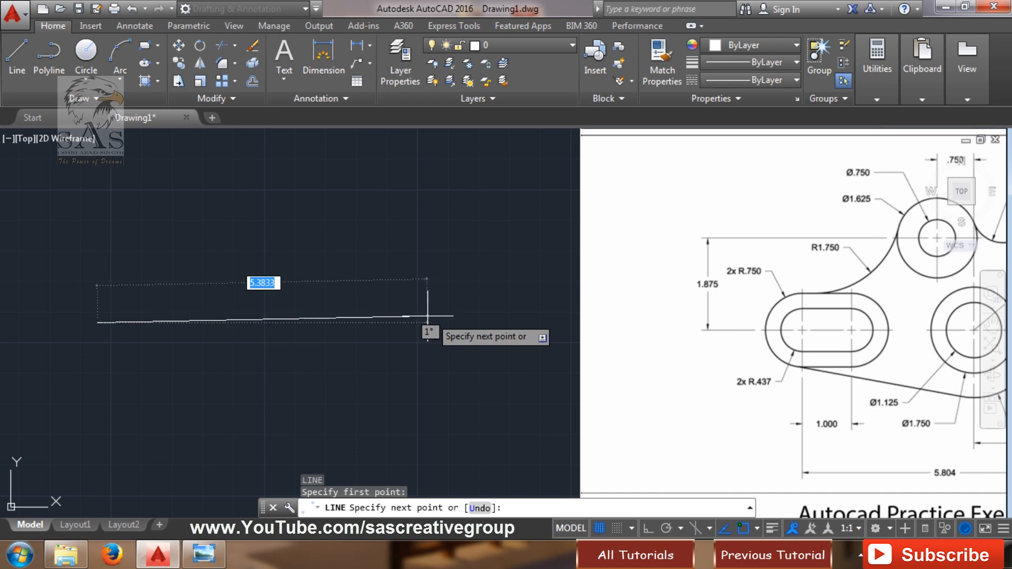
pyautogui.press('F8')
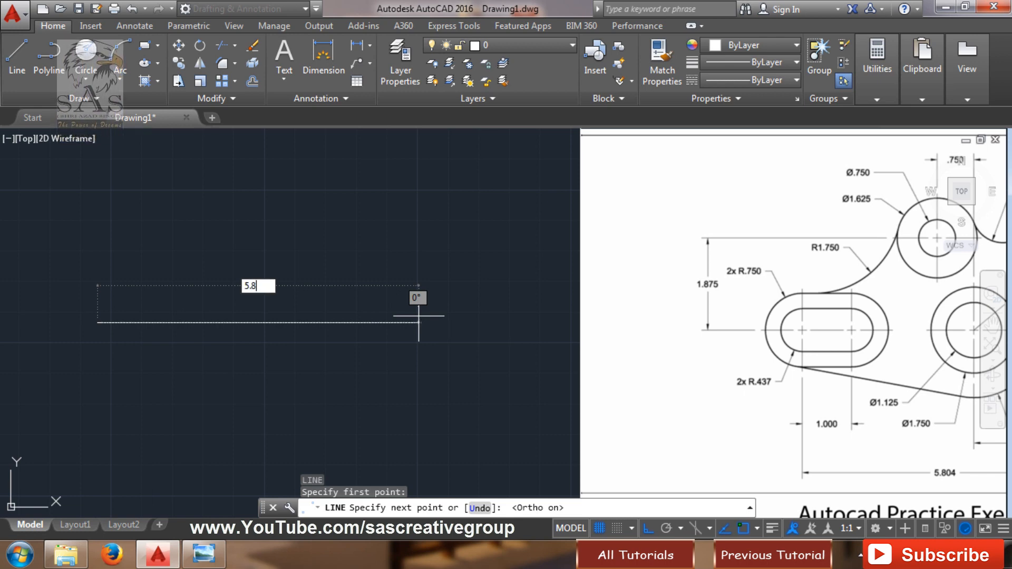
pyautogui.press('Return')
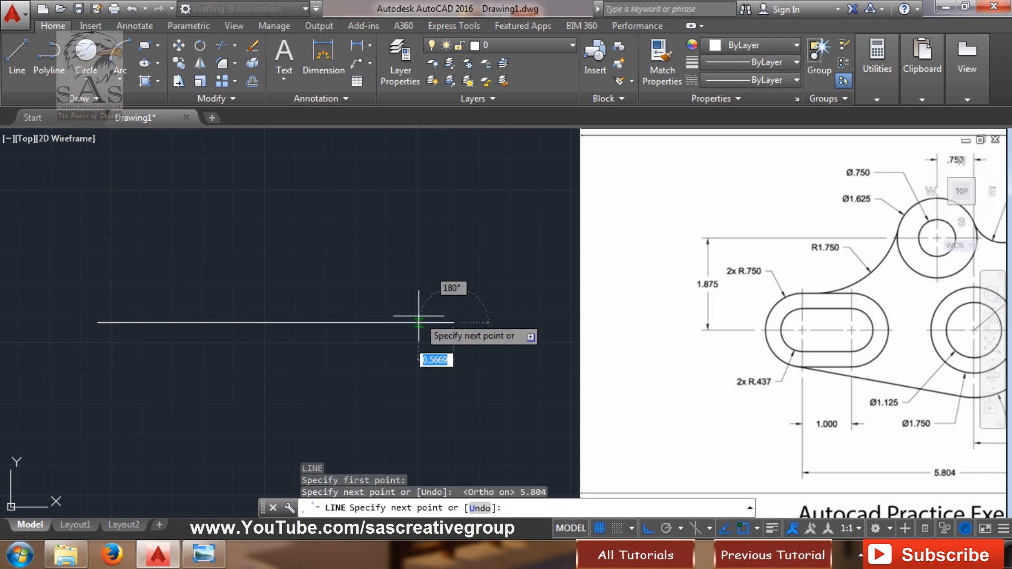
pyautogui.press('Escape')
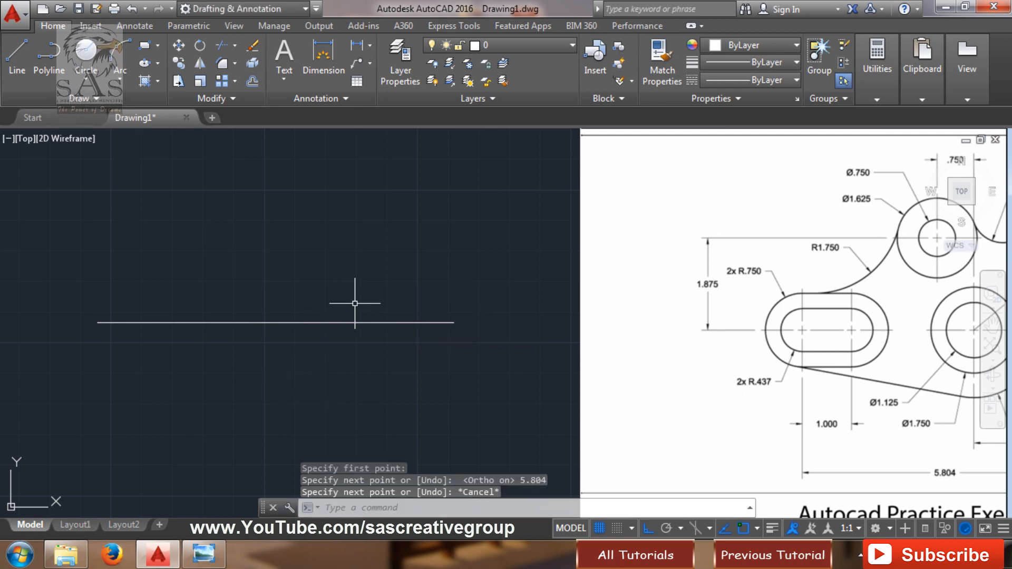
# - Change the colour of the horizontal centre line to Green
pyautogui.click(424, 306)
pyautogui.click(350, 384)
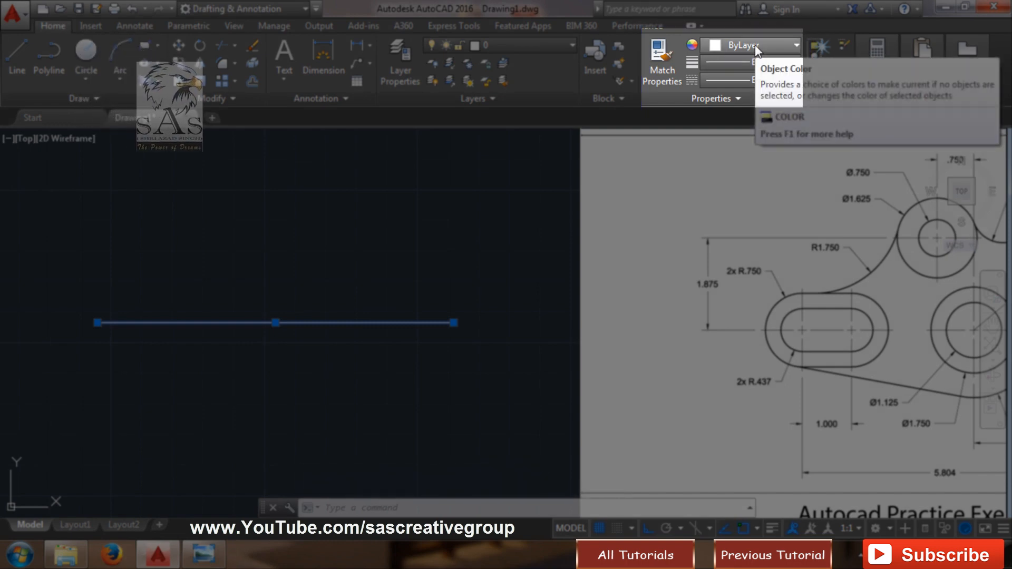
pyautogui.click(756, 47)
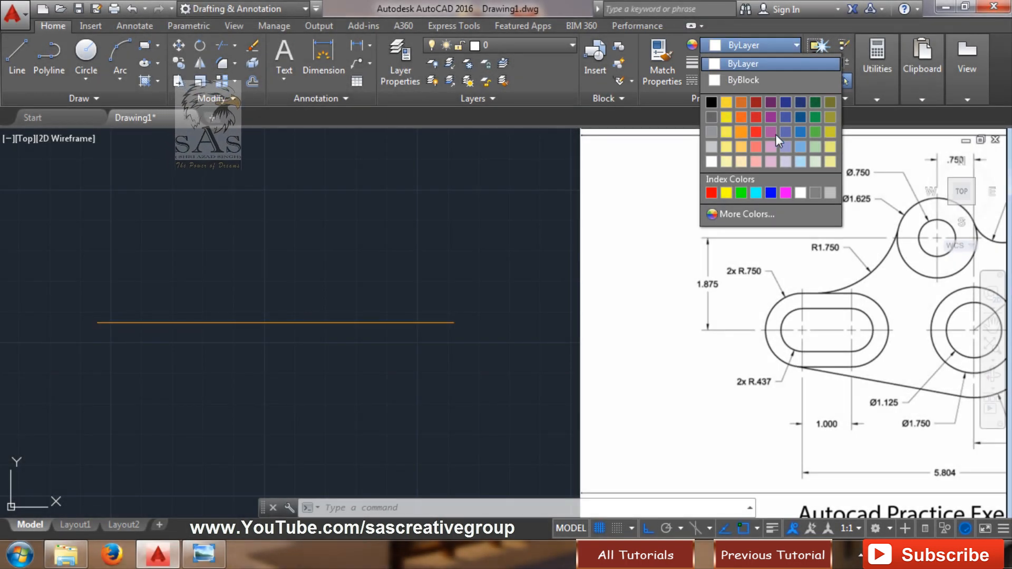
pyautogui.click(741, 193)
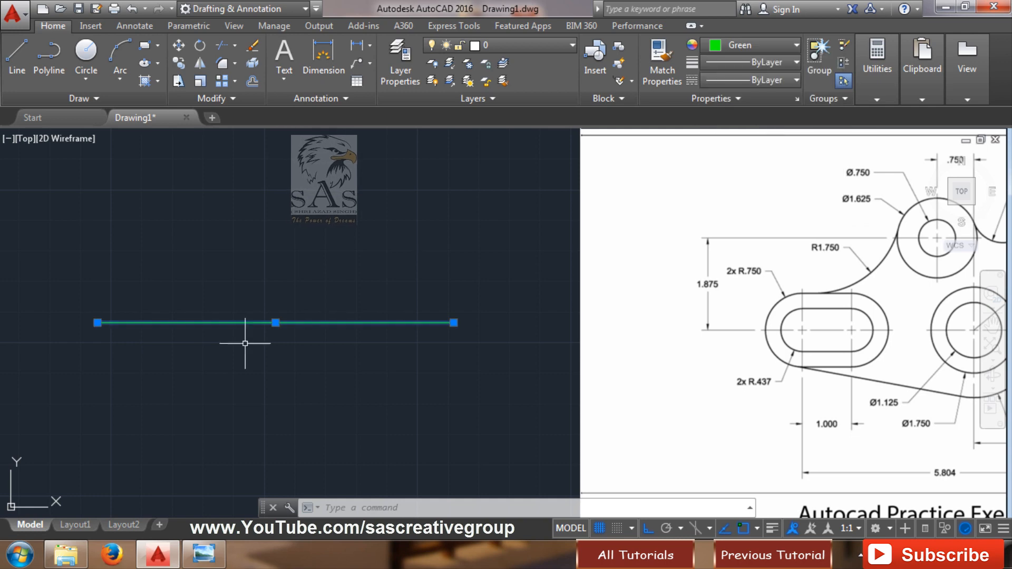
pyautogui.click(305, 372)
pyautogui.press('Escape')
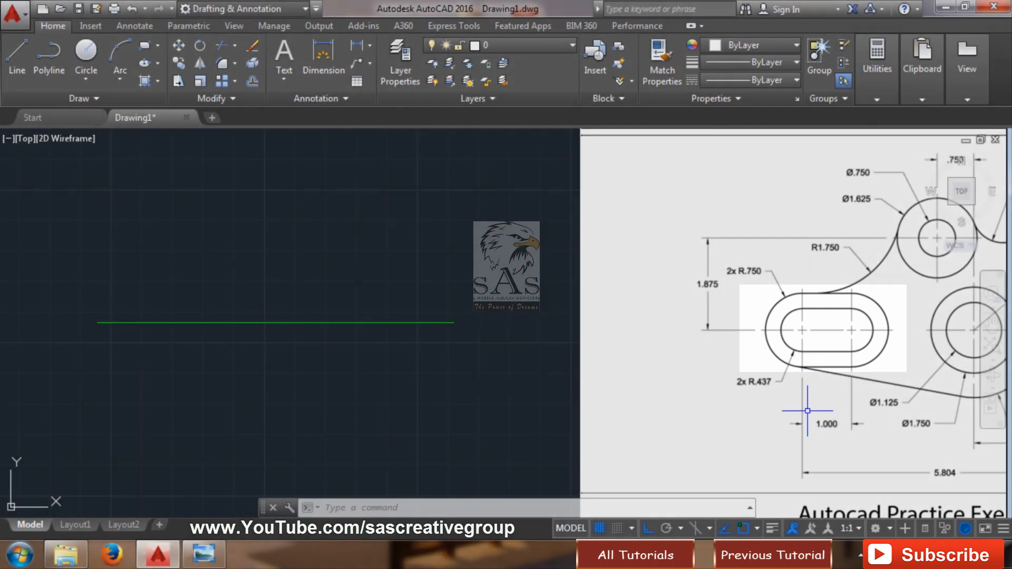
pyautogui.hotkey('ctrl', 'shift', 'd')
pyautogui.moveTo(805, 400)
pyautogui.mouseDown()
pyautogui.moveTo(808, 421)
pyautogui.moveTo(848, 446)
pyautogui.mouseUp()
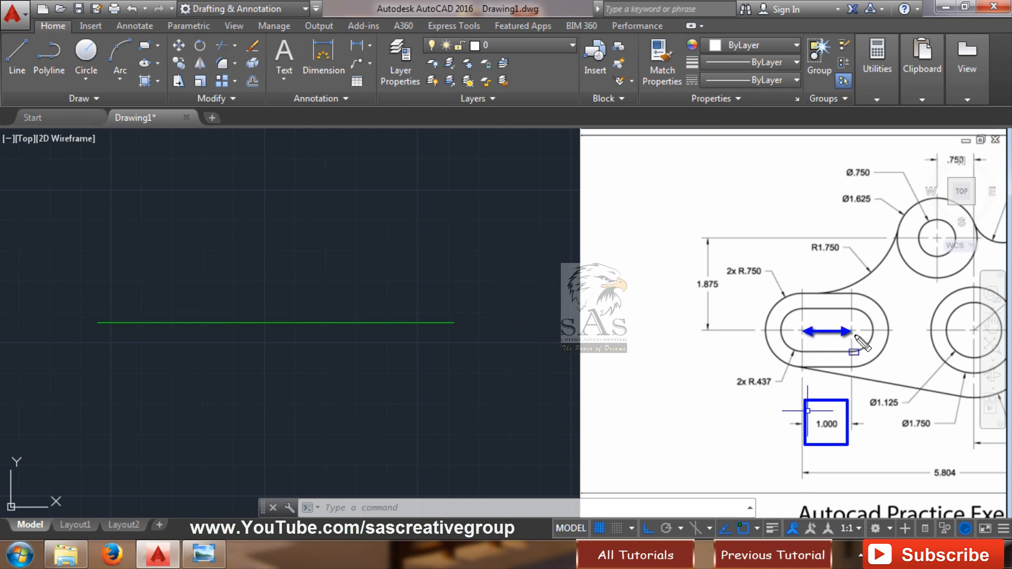
pyautogui.press('Escape')
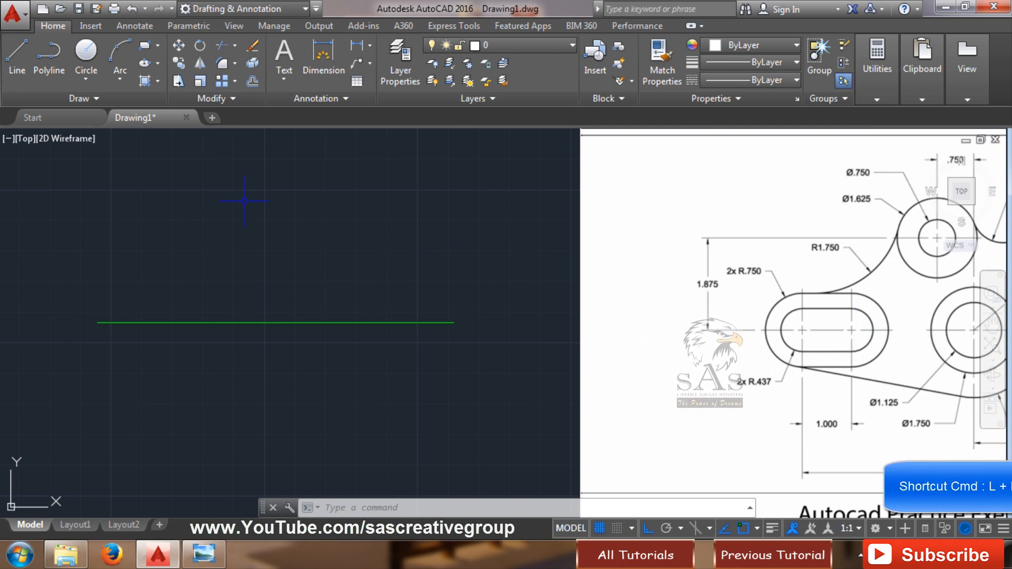
# - Draw a horizontal line 1 unit long from the left end of the green centre line, along that centre line
pyautogui.write('l')
pyautogui.press('Return')
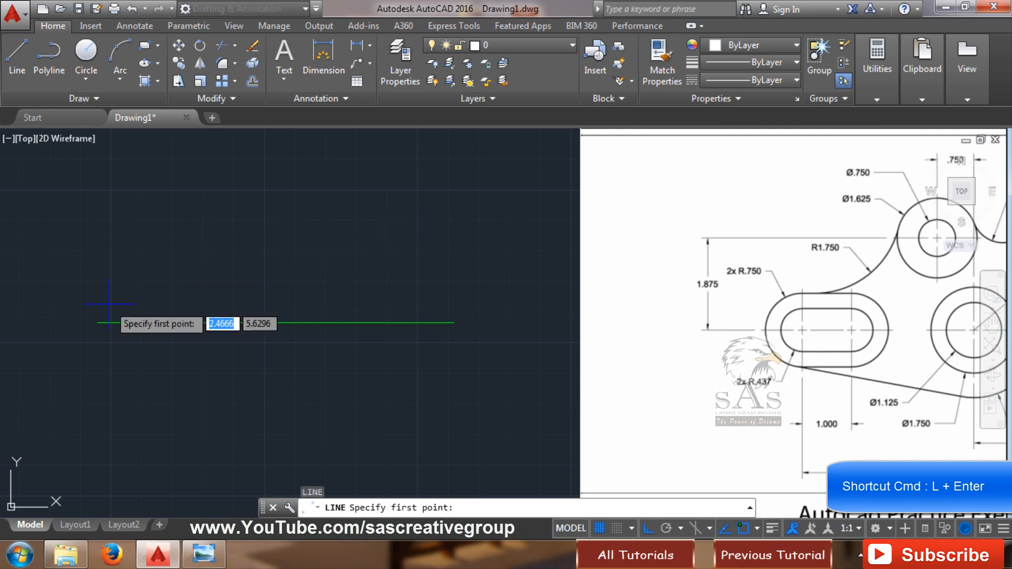
pyautogui.click(97, 322)
pyautogui.write('1')
pyautogui.press('Return')
pyautogui.press('Escape')
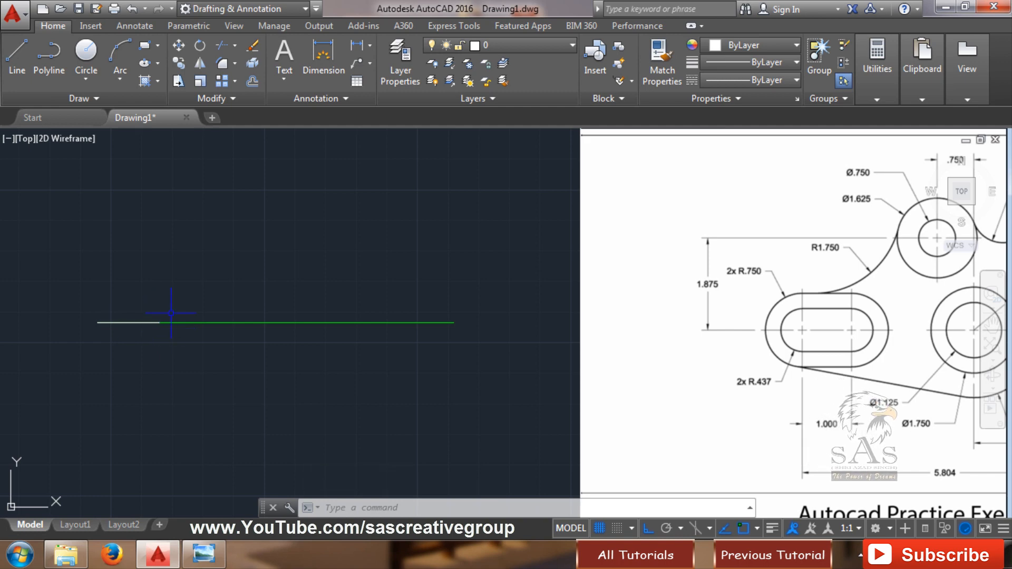
pyautogui.click(157, 323)
pyautogui.press('Escape')
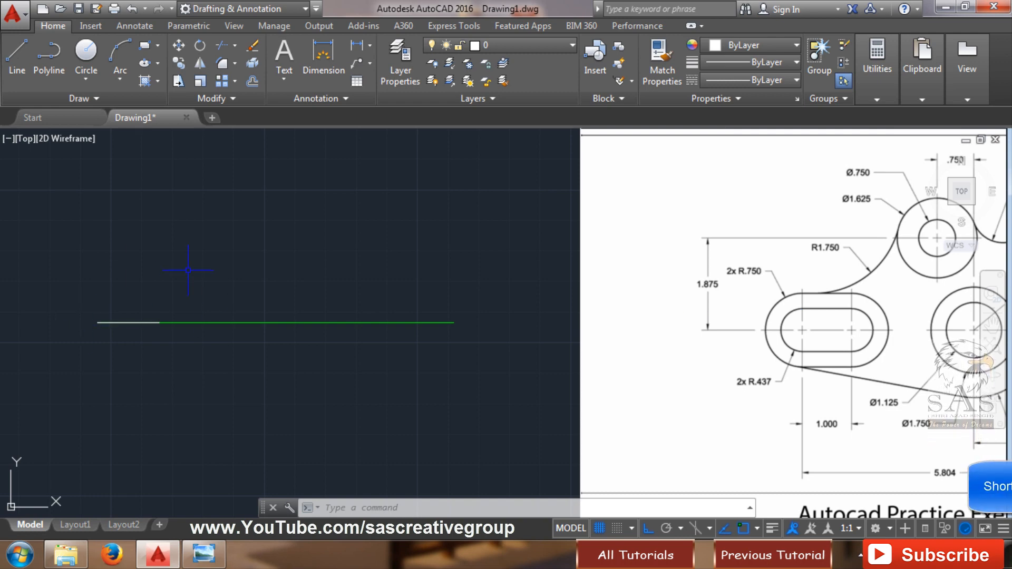
# - Draw two circles of radius .437, one centred on each end of the 1-unit line
pyautogui.write('c')
pyautogui.press('Return')
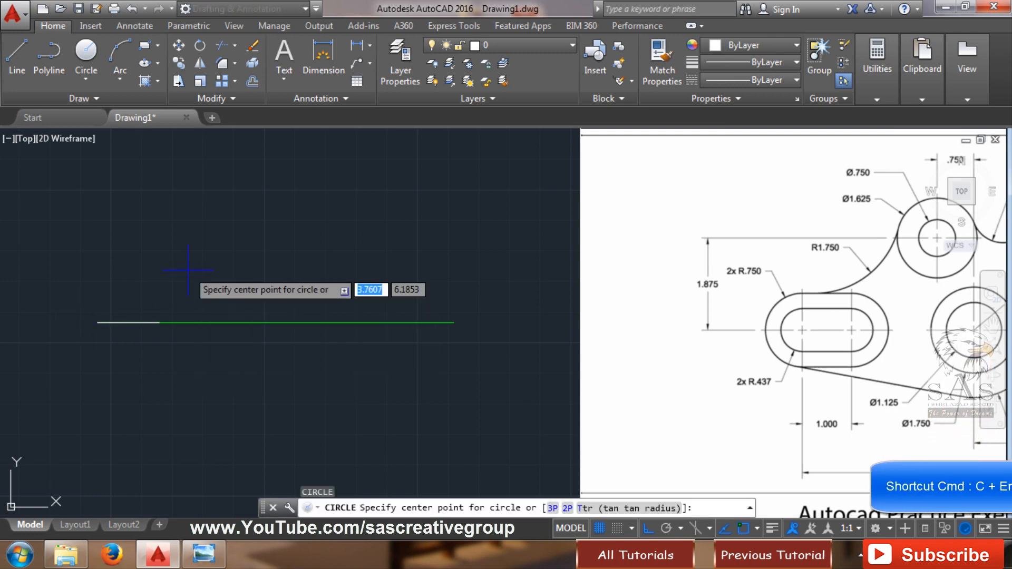
pyautogui.click(97, 323)
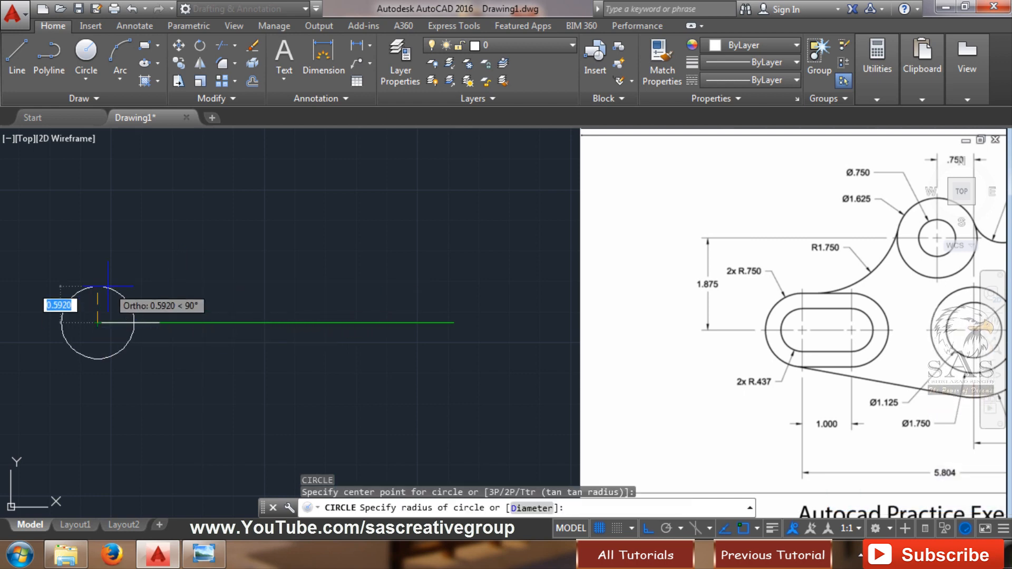
pyautogui.press('BackSpace')
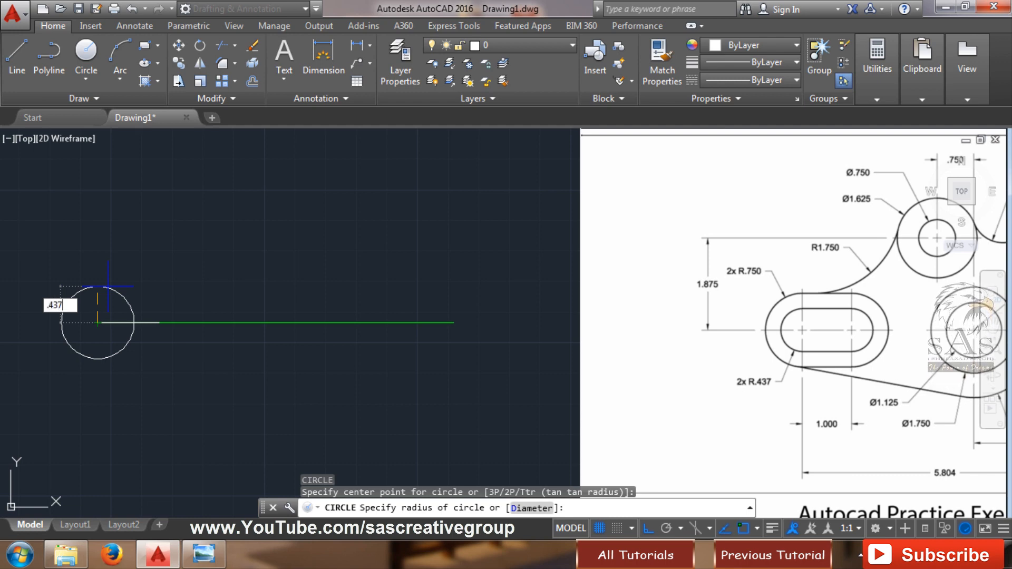
pyautogui.press('Return')
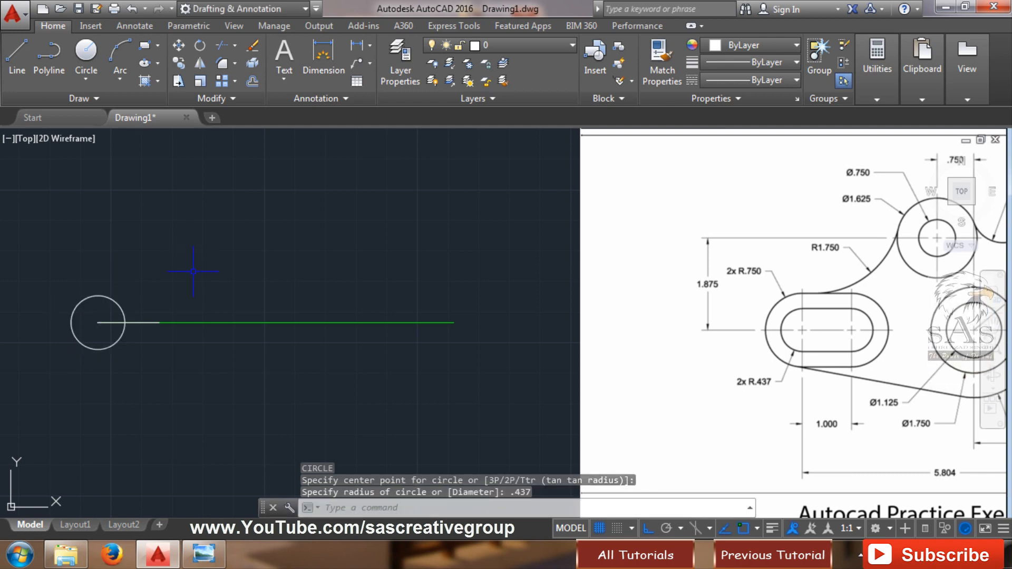
pyautogui.press('Return')
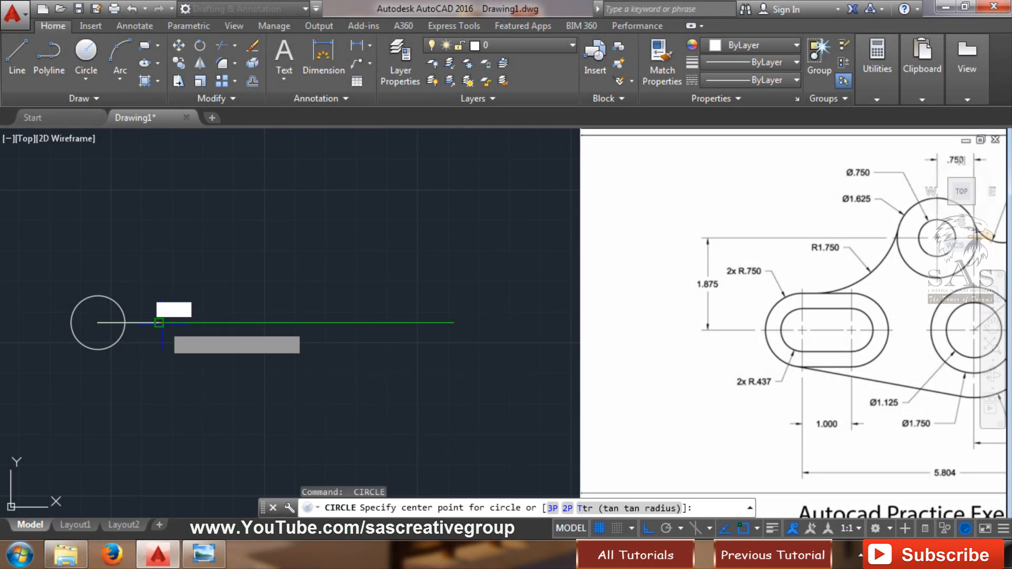
pyautogui.click(158, 322)
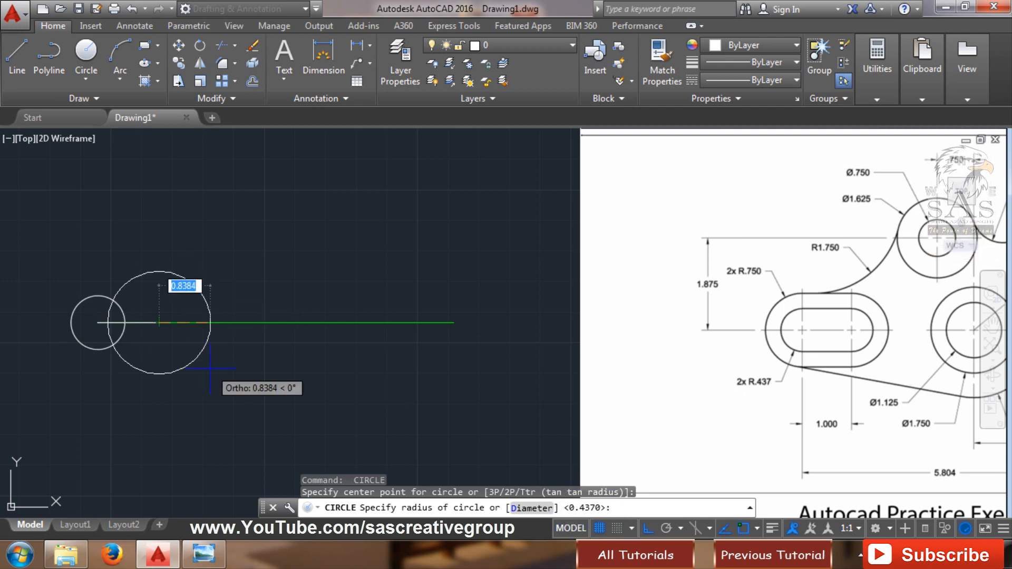
pyautogui.press('Return')
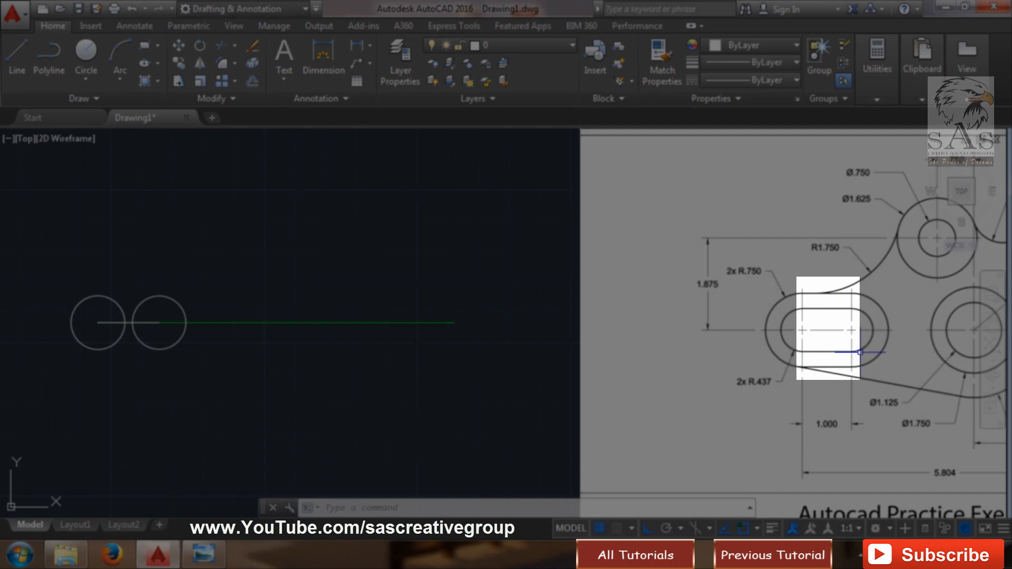
# - Join the two circles with horizontal lines between their top quadrants and between their bottom quadrants
pyautogui.write('l')
pyautogui.press('Return')
pyautogui.click(97, 296)
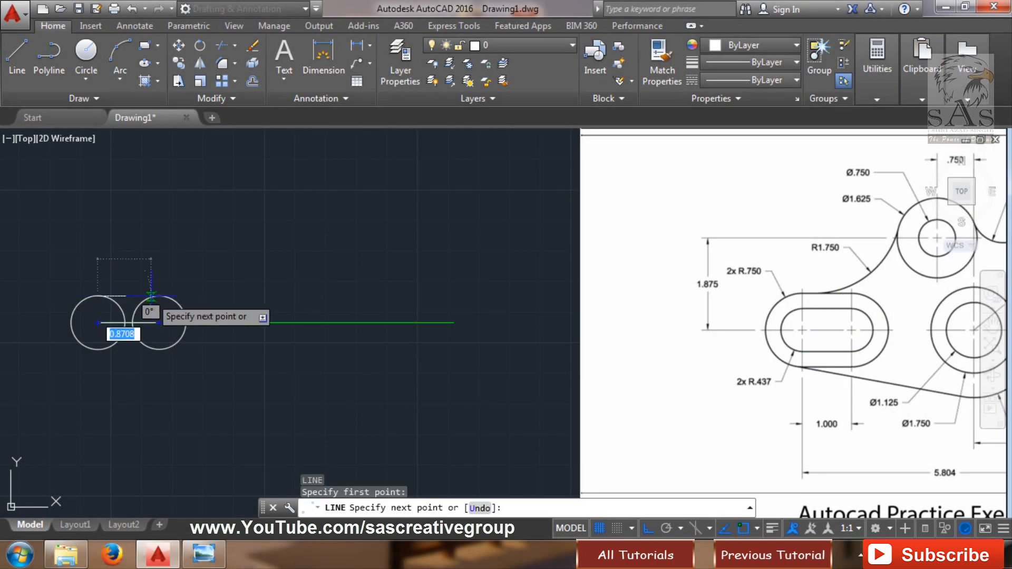
pyautogui.click(156, 296)
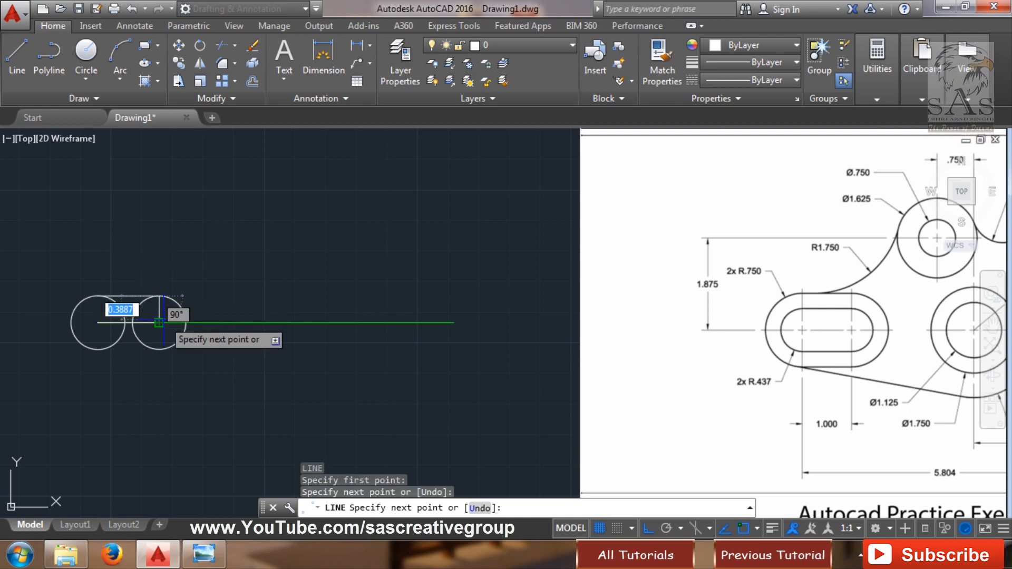
pyautogui.press('Escape')
pyautogui.press('Return')
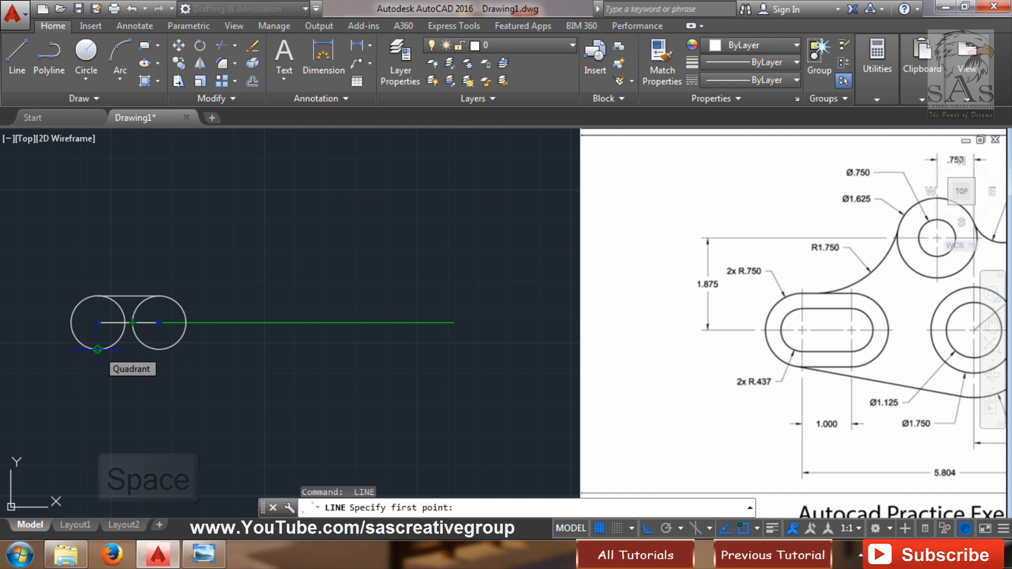
pyautogui.click(97, 349)
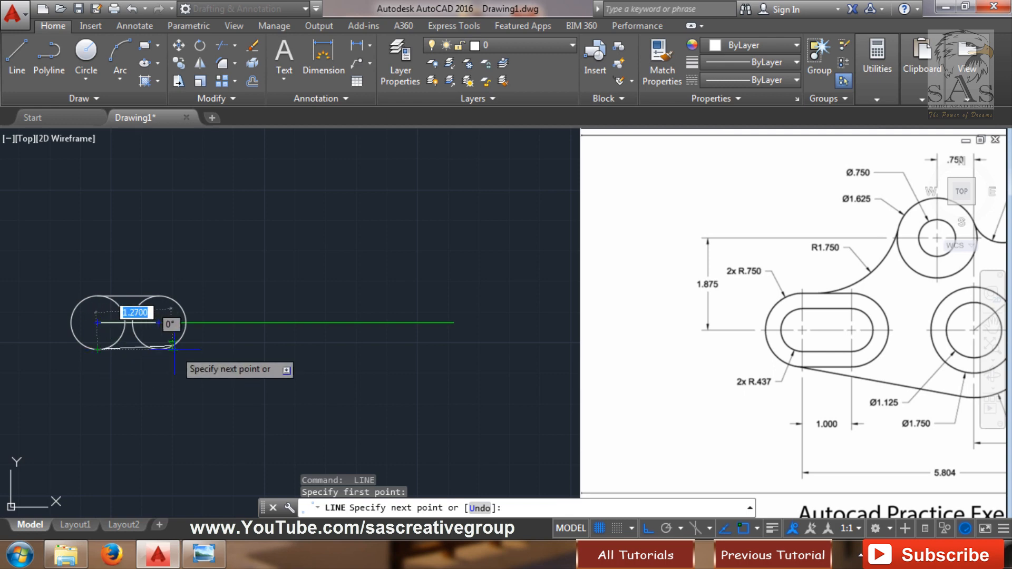
pyautogui.click(159, 348)
pyautogui.press('Escape')
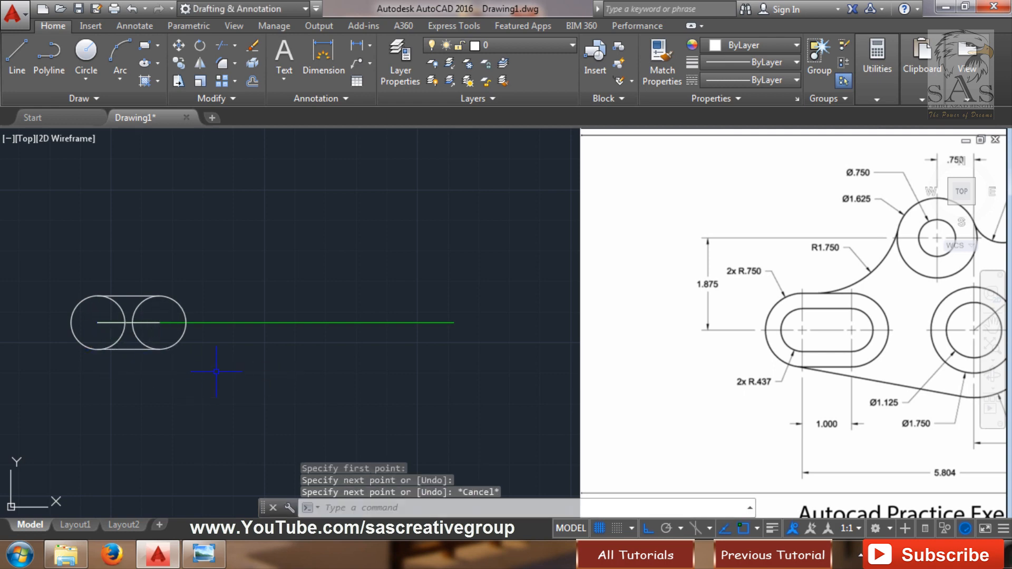
pyautogui.press('Escape')
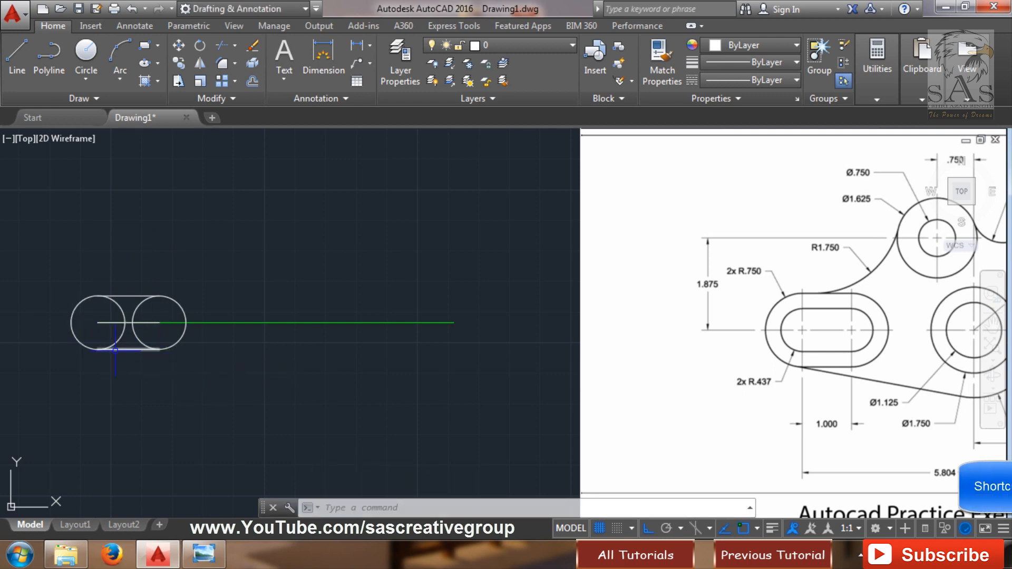
# - Trim away the inner halves of both circles, using the circles and the two connecting lines as cutting edges, to form the slot
pyautogui.write('tr')
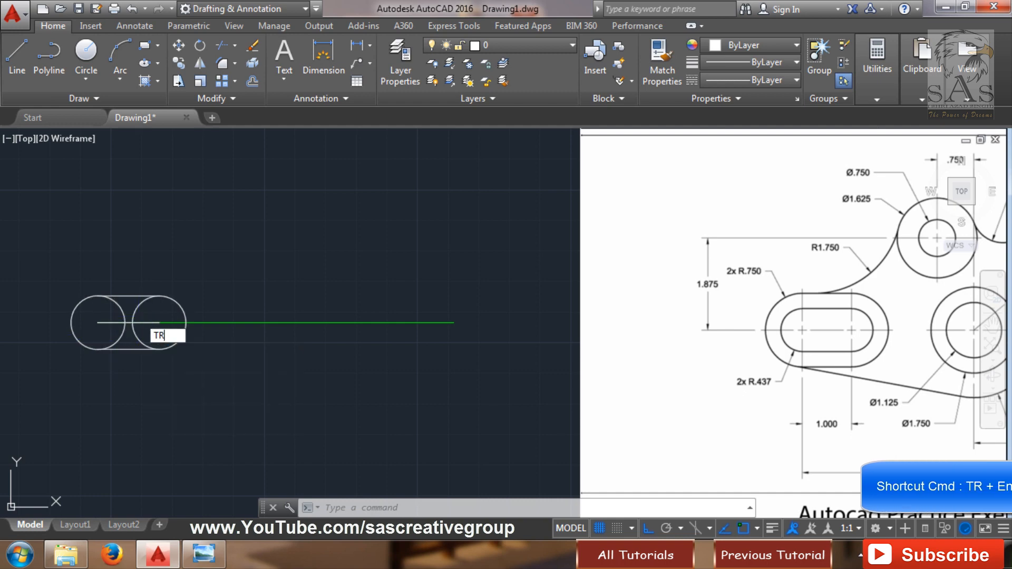
pyautogui.press('Return')
pyautogui.click(202, 267)
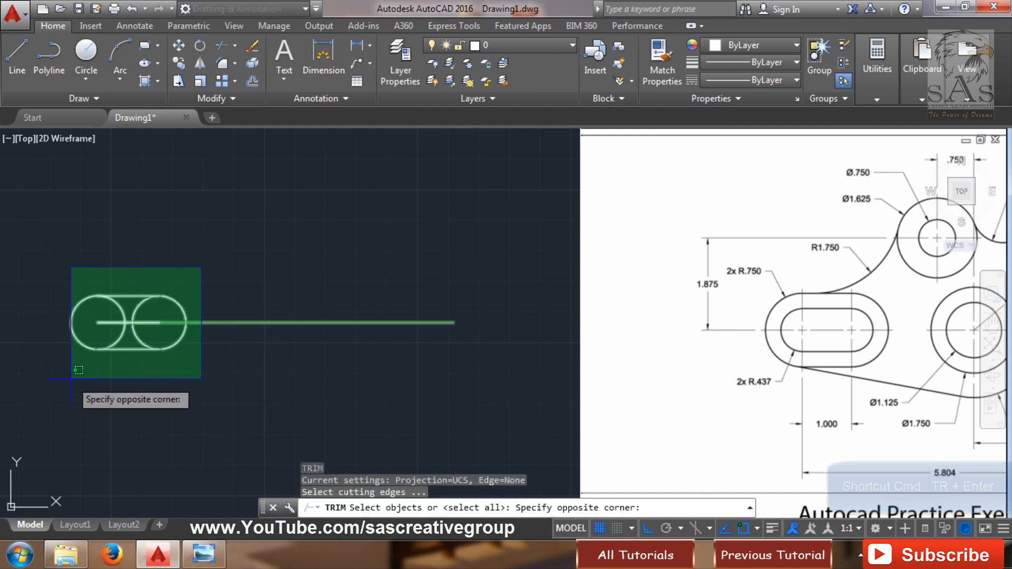
pyautogui.click(61, 318)
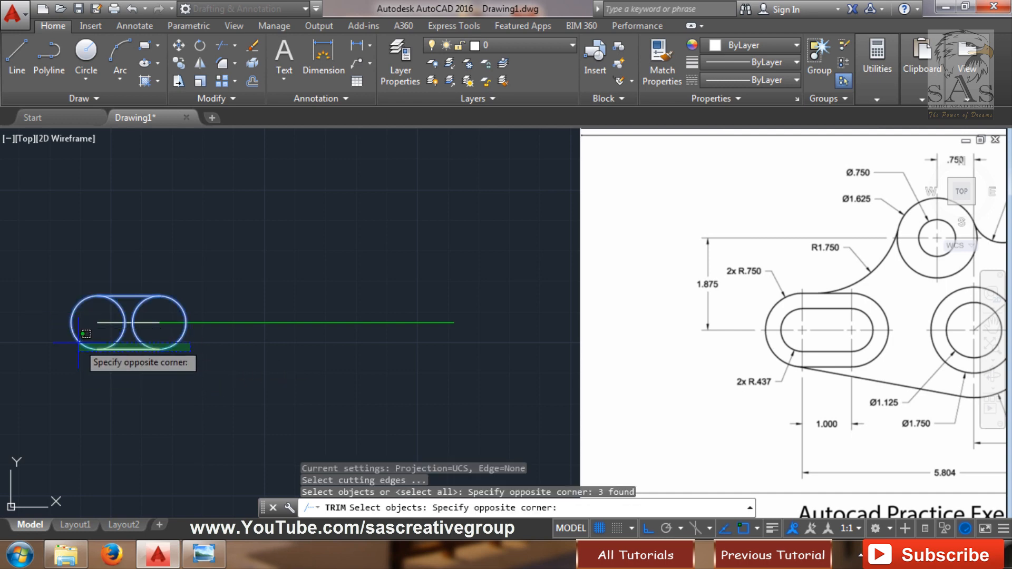
pyautogui.click(82, 310)
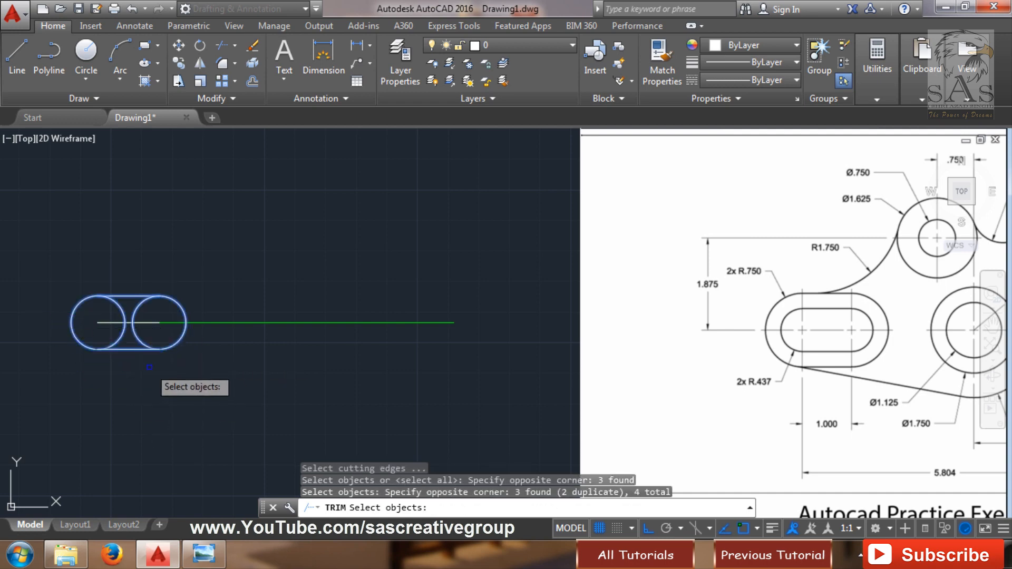
pyautogui.press('Return')
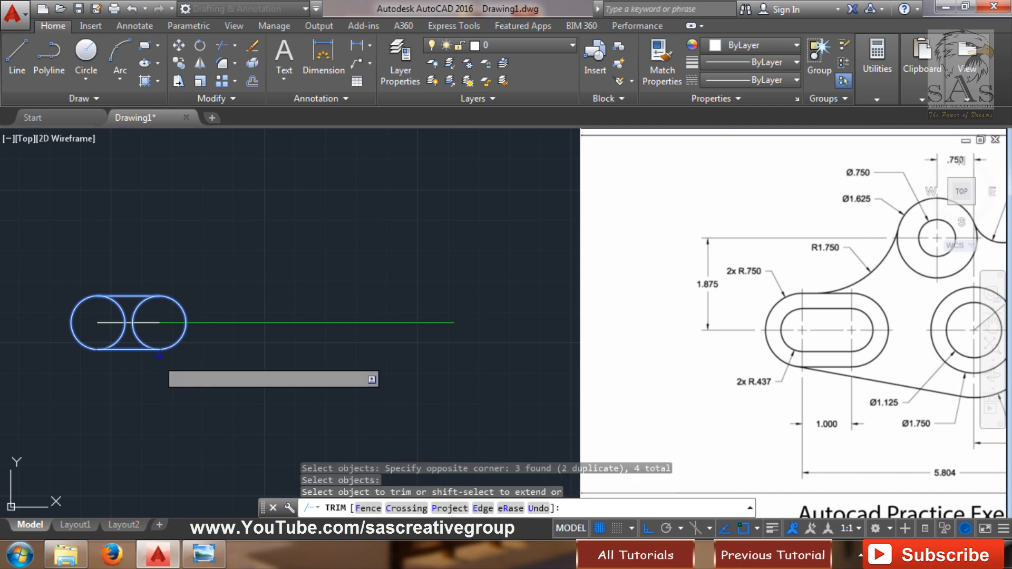
pyautogui.click(141, 305)
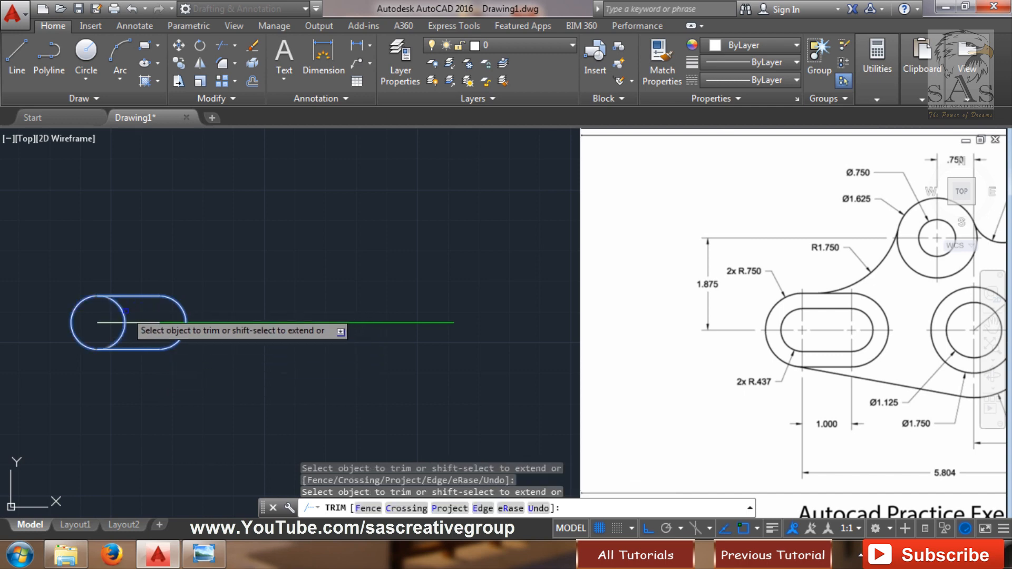
pyautogui.click(124, 310)
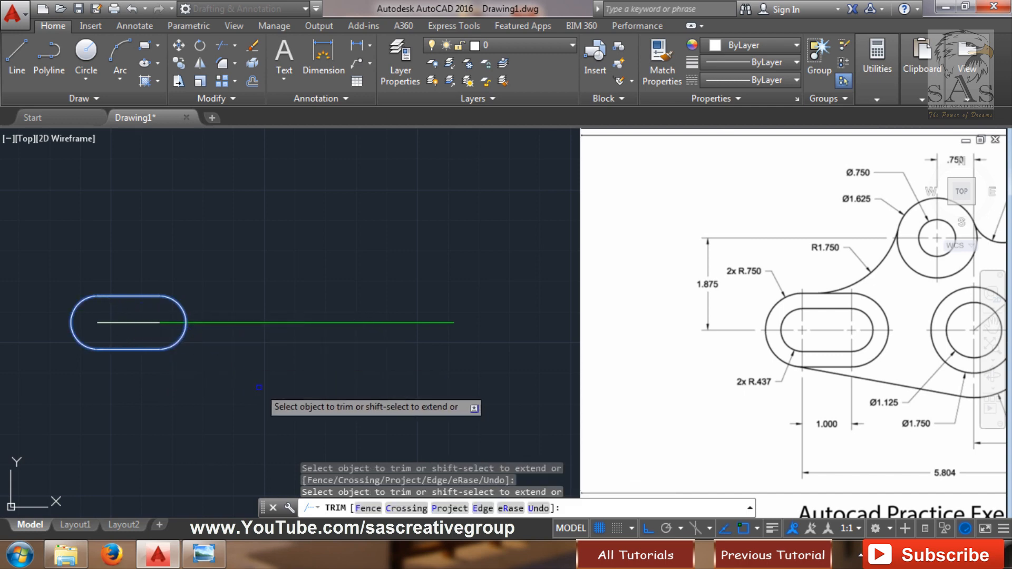
pyautogui.press('Escape')
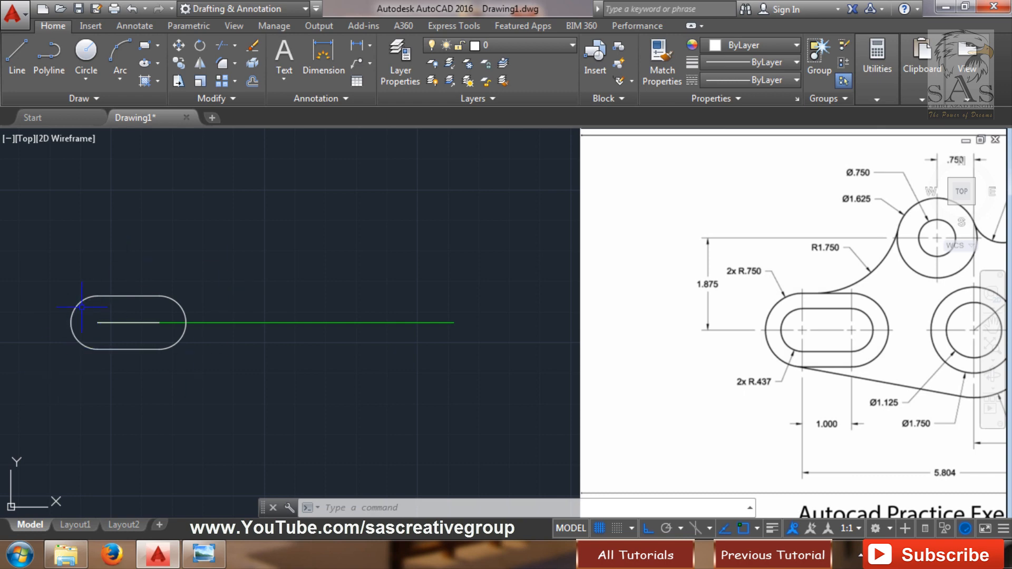
# - Draw two circles of radius .75 around the slot, one centred on each end of the 1-unit line
pyautogui.click(93, 46)
pyautogui.click(98, 323)
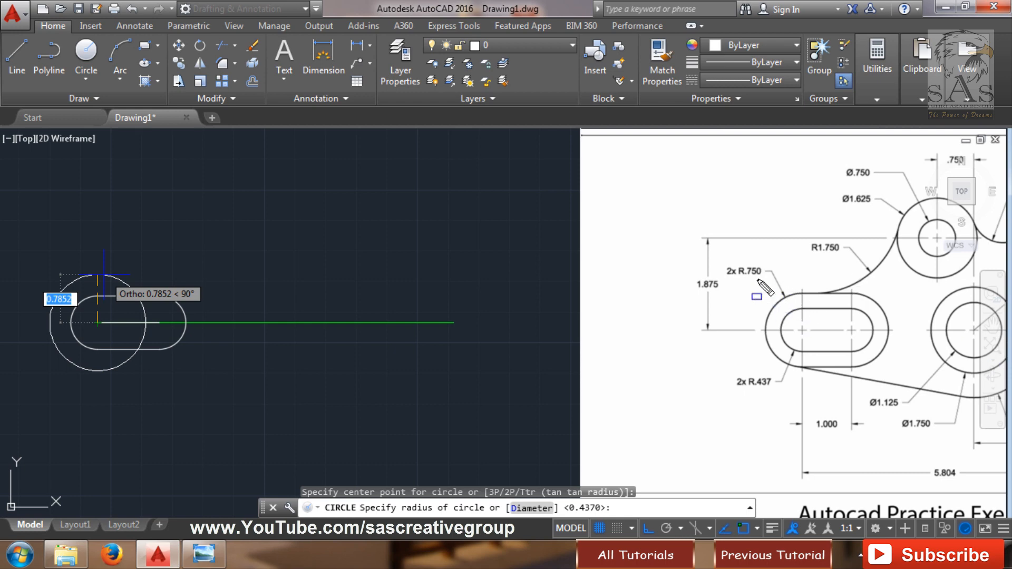
pyautogui.moveTo(736, 248); pyautogui.dragTo(792, 308)
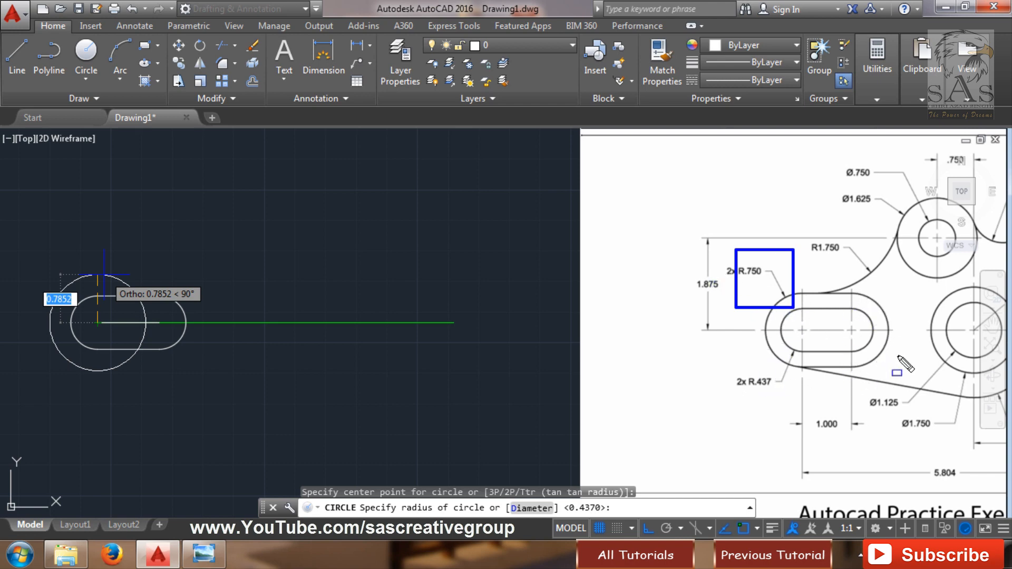
pyautogui.press('Escape')
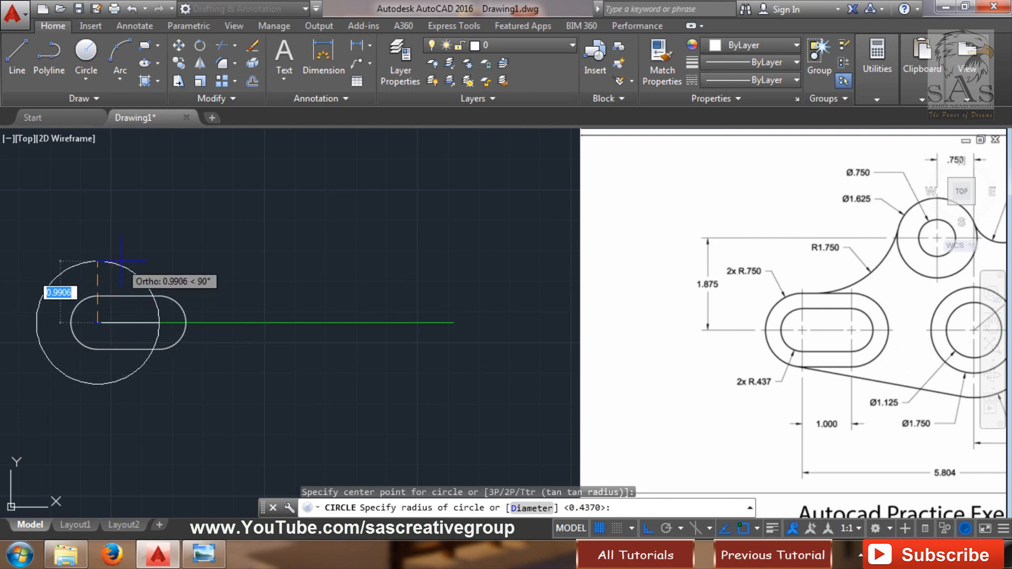
pyautogui.write('.75')
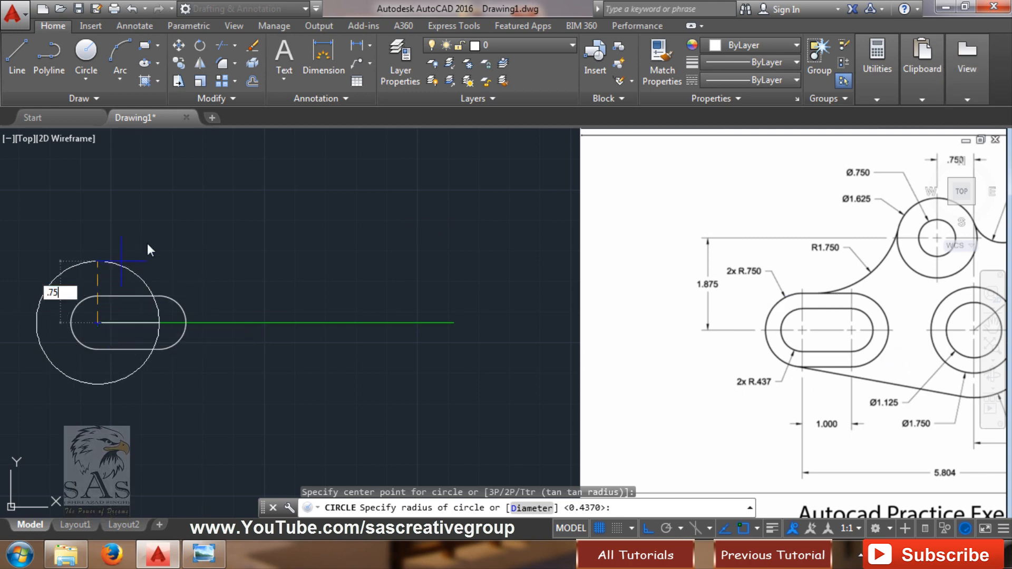
pyautogui.press('Return')
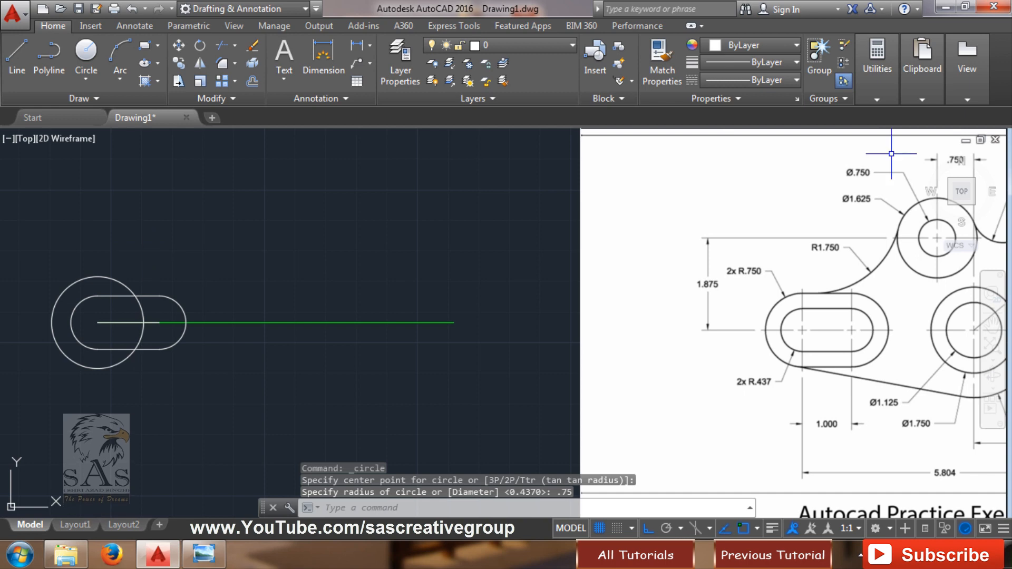
pyautogui.press('Return')
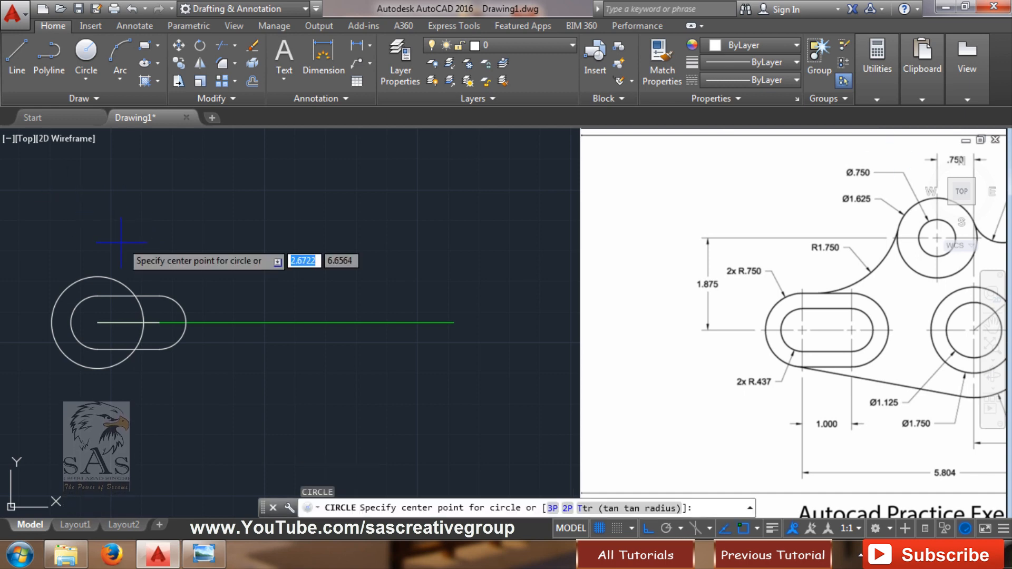
pyautogui.click(159, 323)
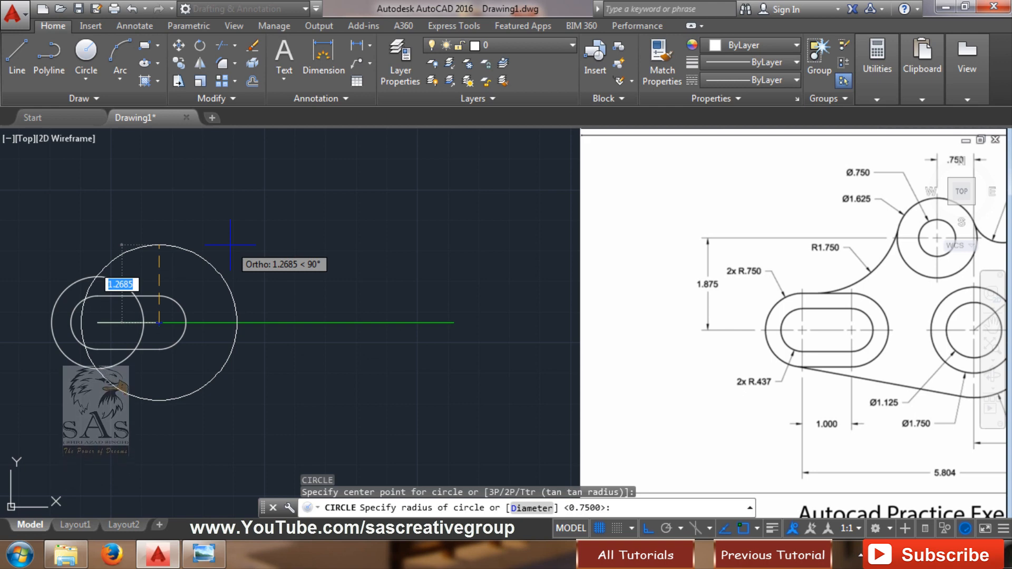
pyautogui.press('Return')
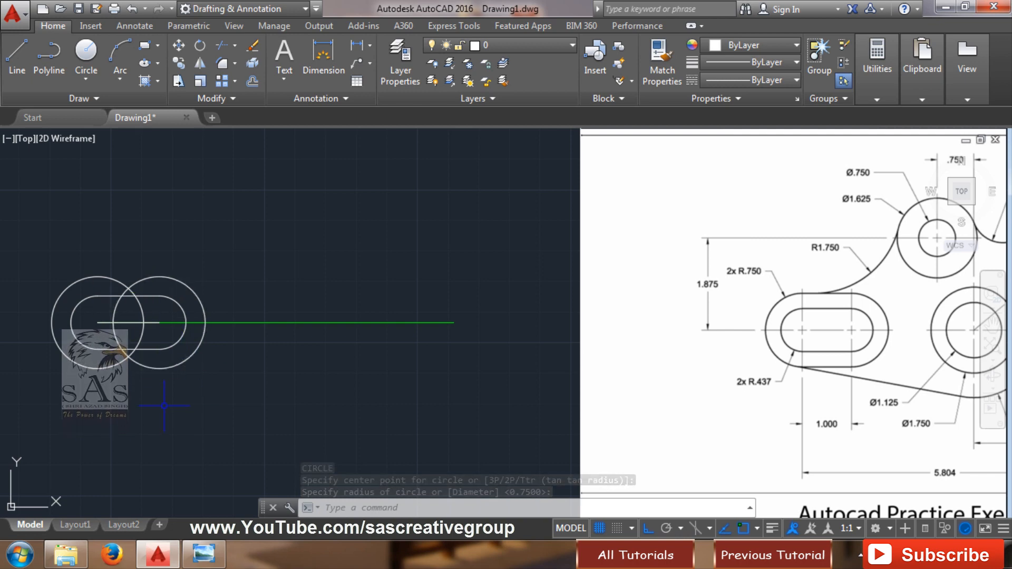
# - Join the two radius .75 circles with horizontal lines between their top quadrants and between their bottom quadrants
pyautogui.write('L')
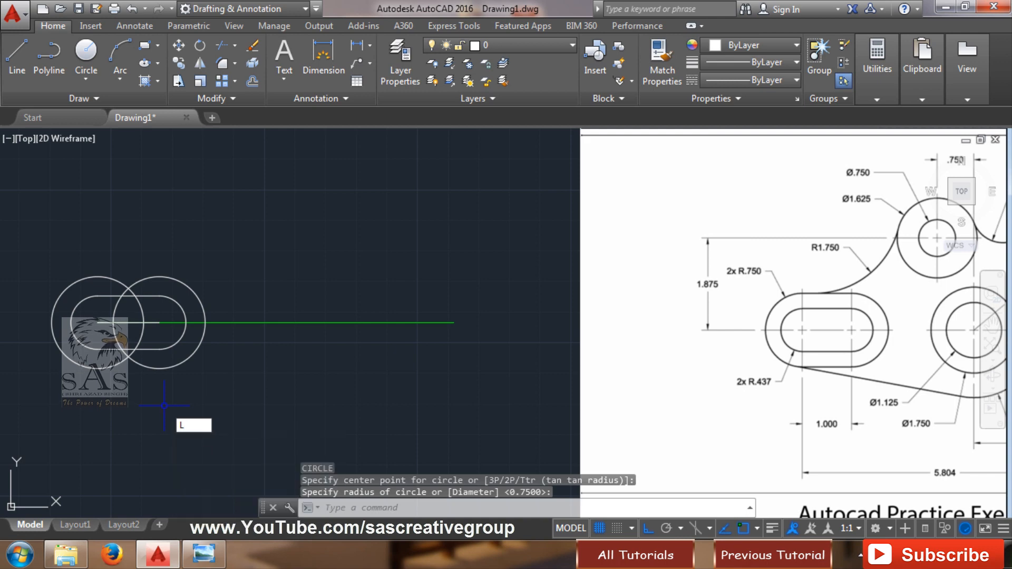
pyautogui.press('Return')
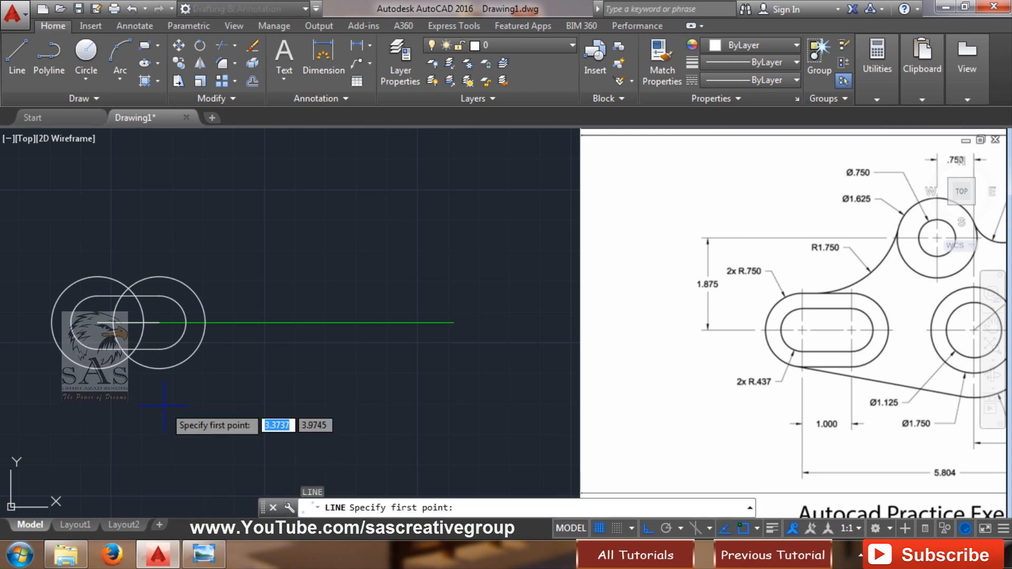
pyautogui.click(160, 278)
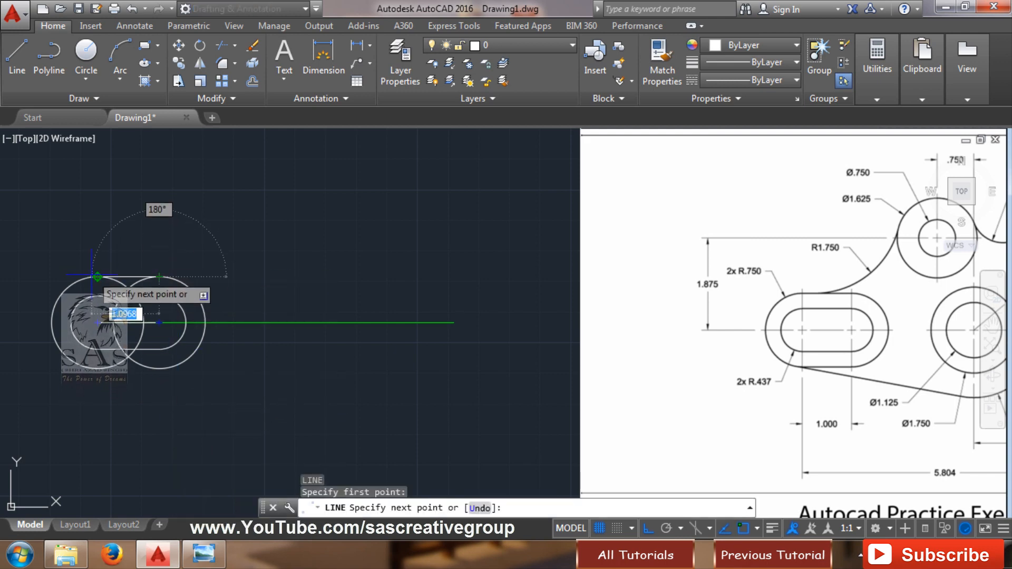
pyautogui.click(98, 277)
pyautogui.press('Escape')
pyautogui.press('Return')
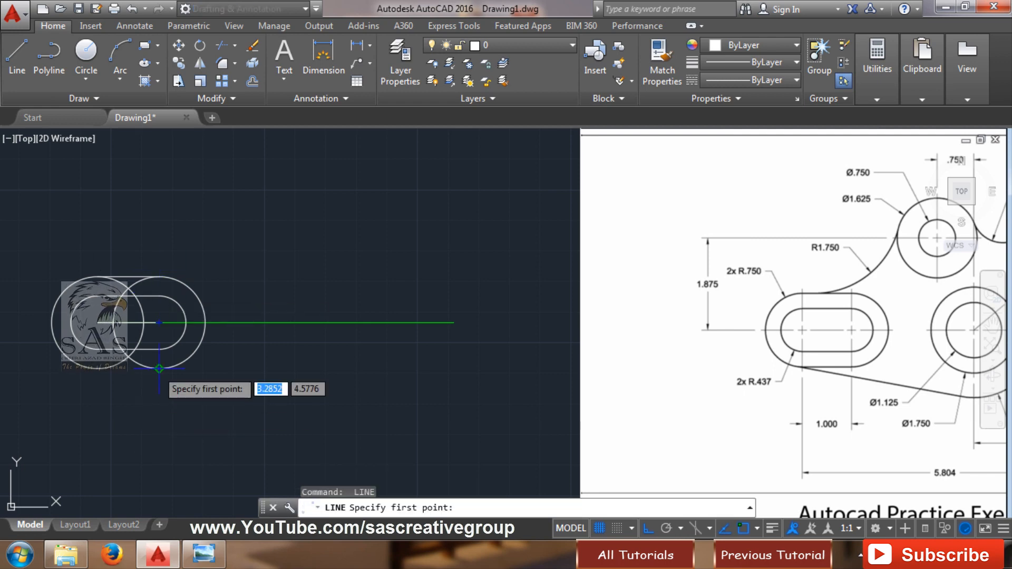
pyautogui.click(158, 368)
pyautogui.click(96, 369)
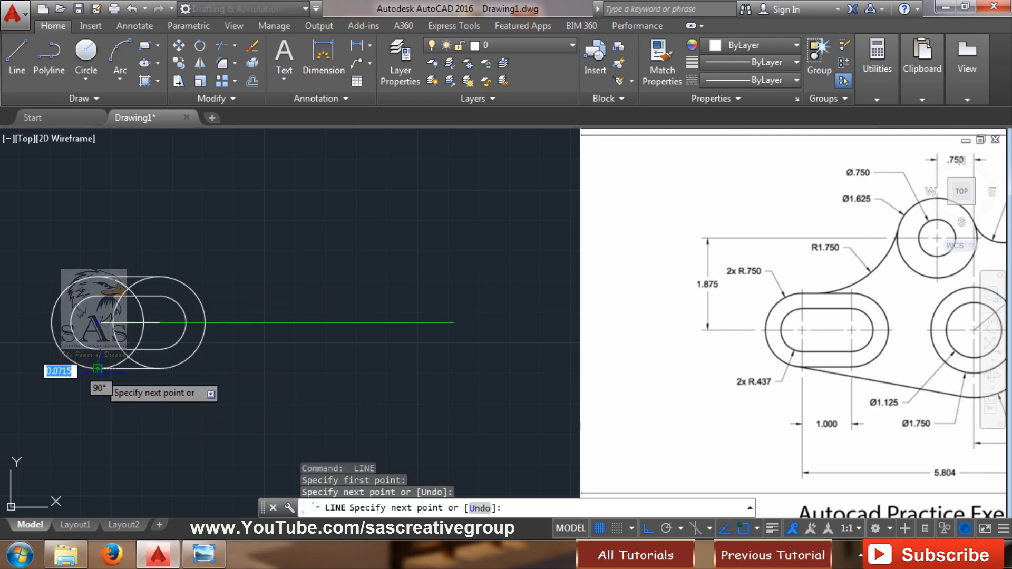
pyautogui.press('Escape')
# - Trim away the inner halves of the two radius .75 circles, using both circles and their connecting lines as cutting edges
pyautogui.write('ts or')
pyautogui.press('Return')
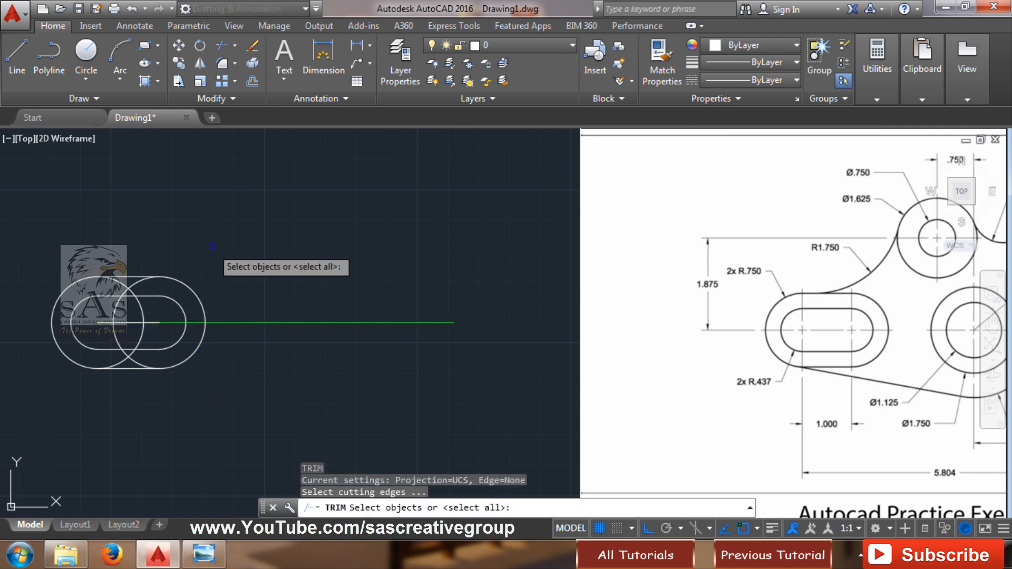
pyautogui.click(184, 233)
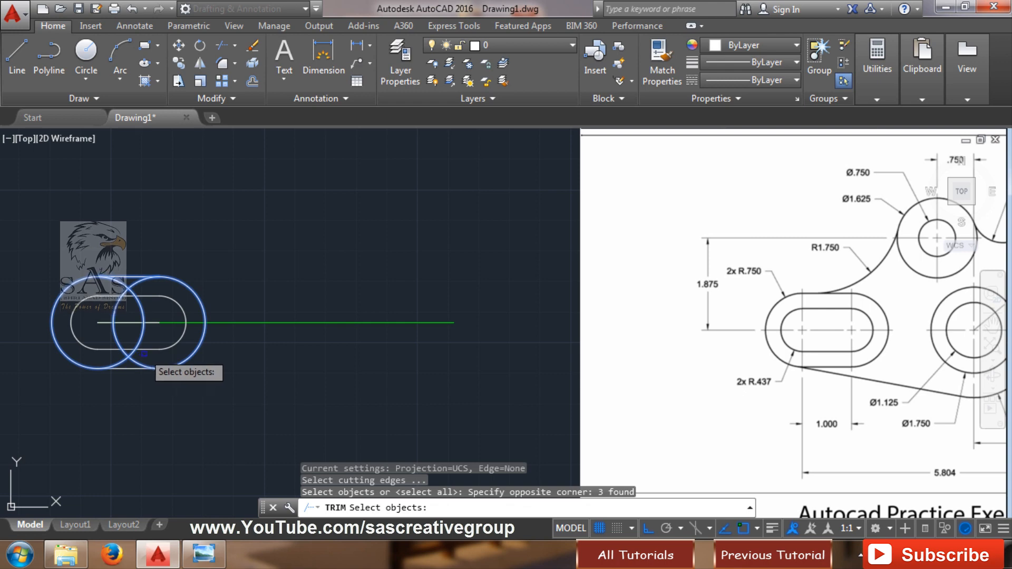
pyautogui.click(97, 391)
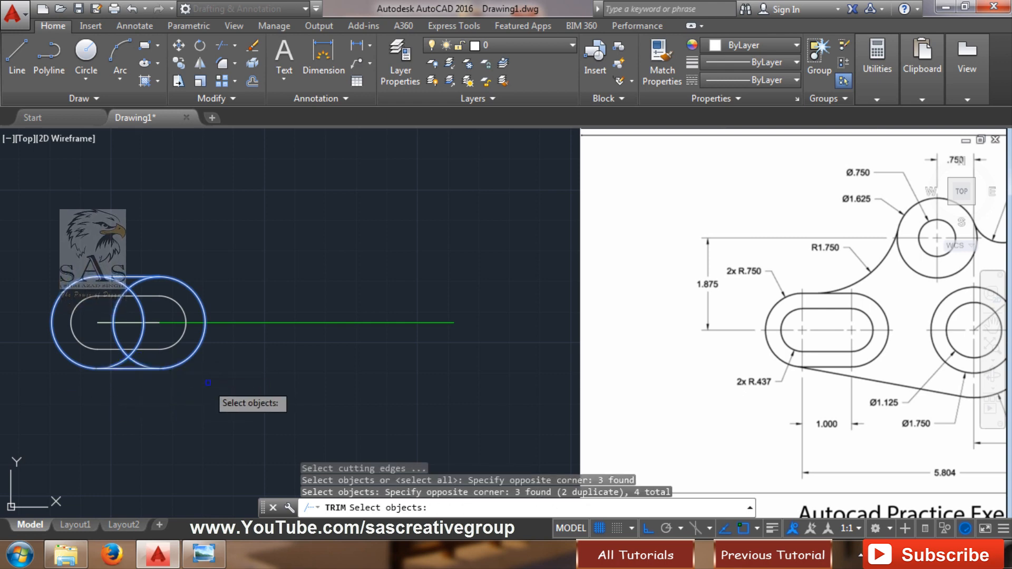
pyautogui.press('Return')
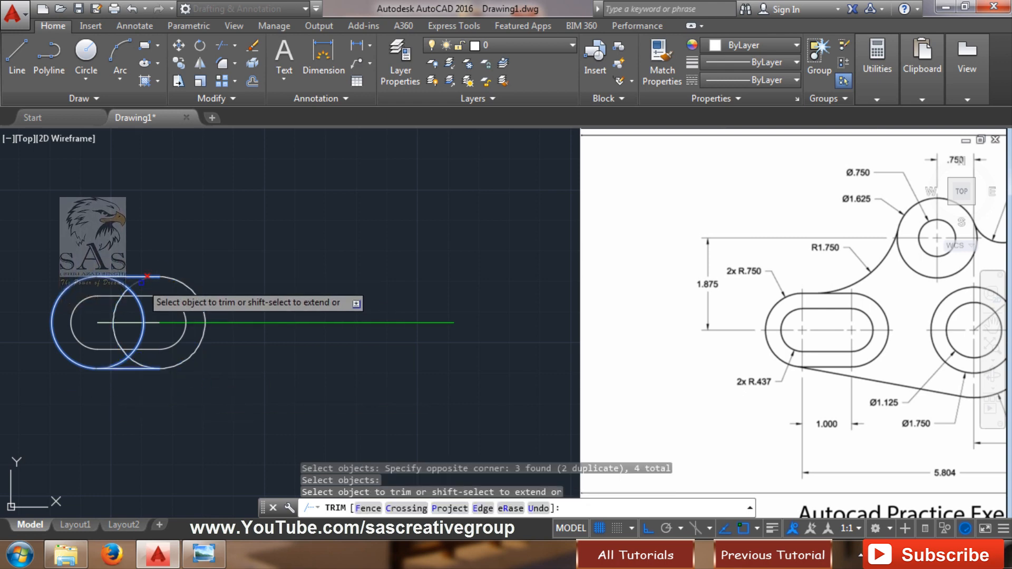
pyautogui.click(142, 281)
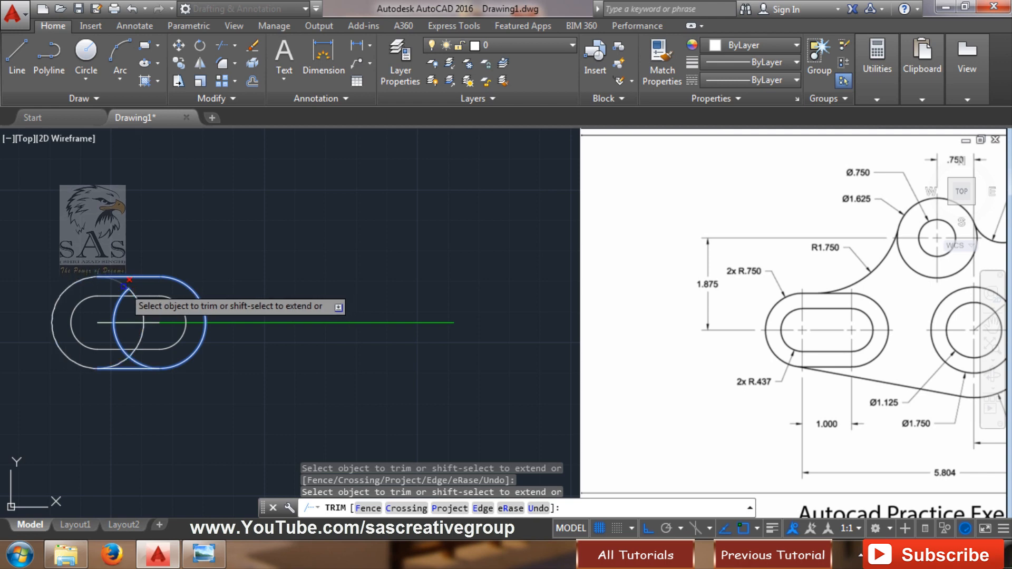
pyautogui.click(141, 307)
pyautogui.click(120, 305)
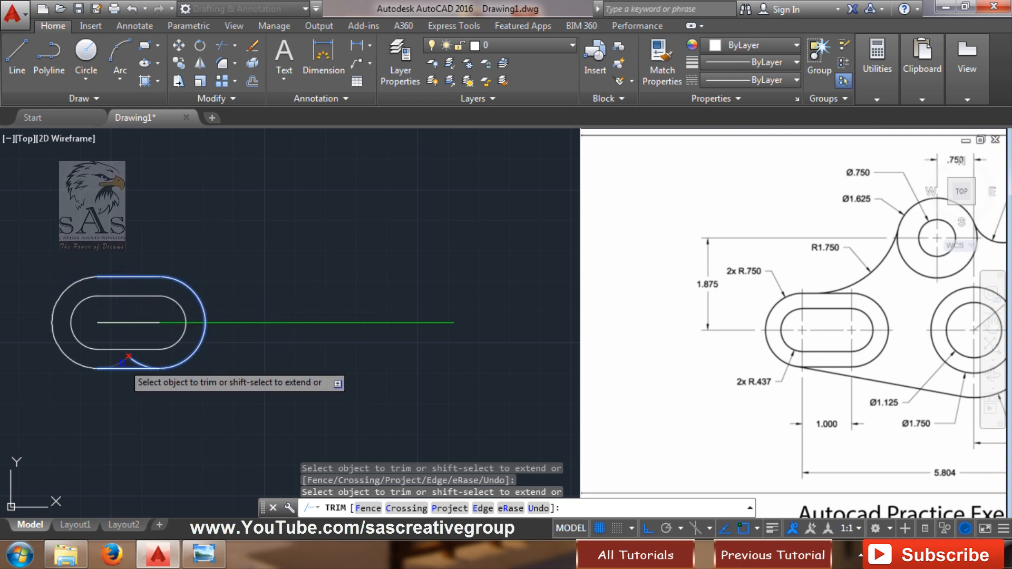
pyautogui.press('Escape')
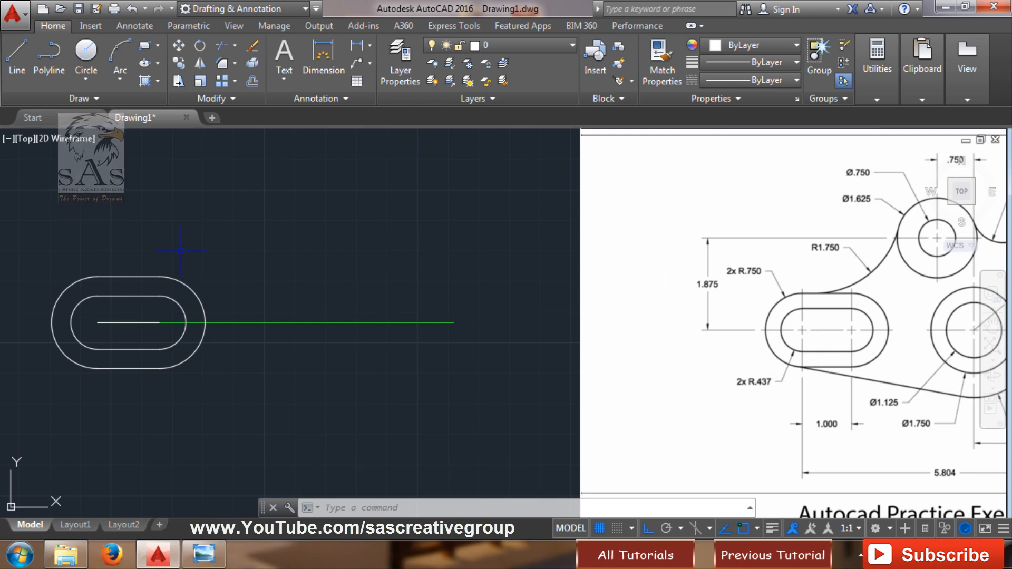
# - Erase the complete outer outline around the slot, both arcs and both horizontal lines
pyautogui.click(200, 255)
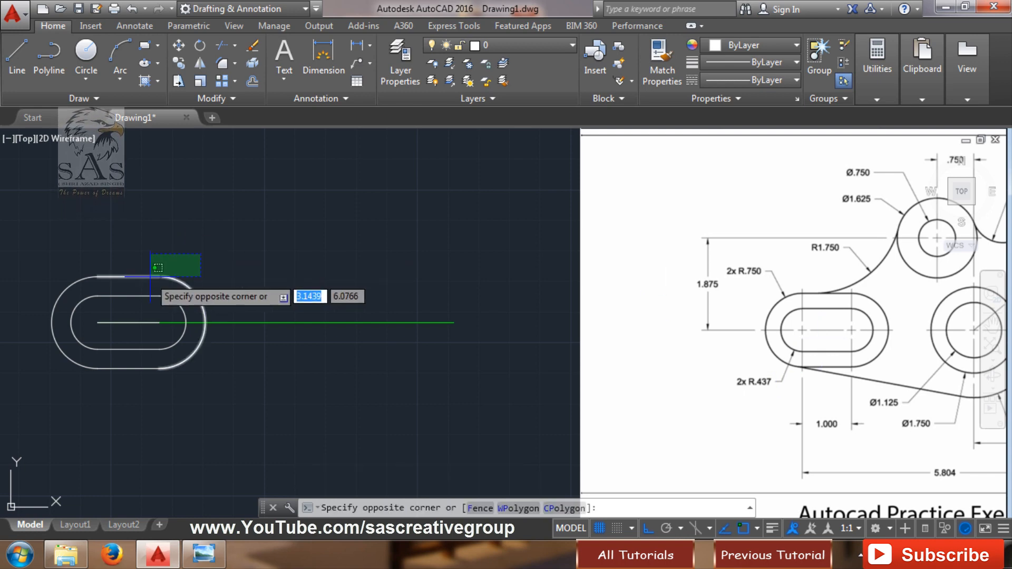
pyautogui.click(88, 278)
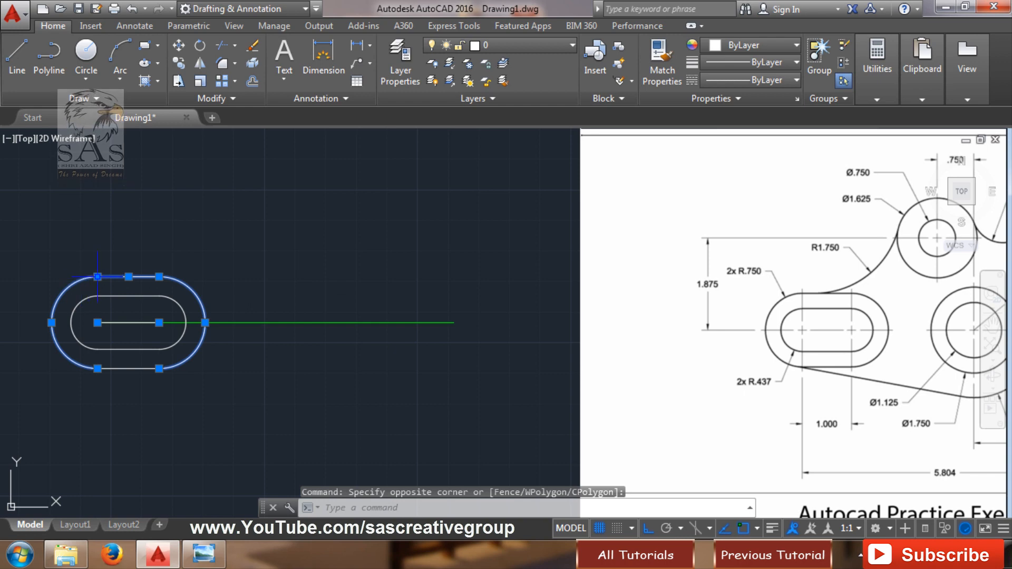
pyautogui.press('Delete')
pyautogui.click(176, 360)
pyautogui.click(86, 381)
pyautogui.press('Delete')
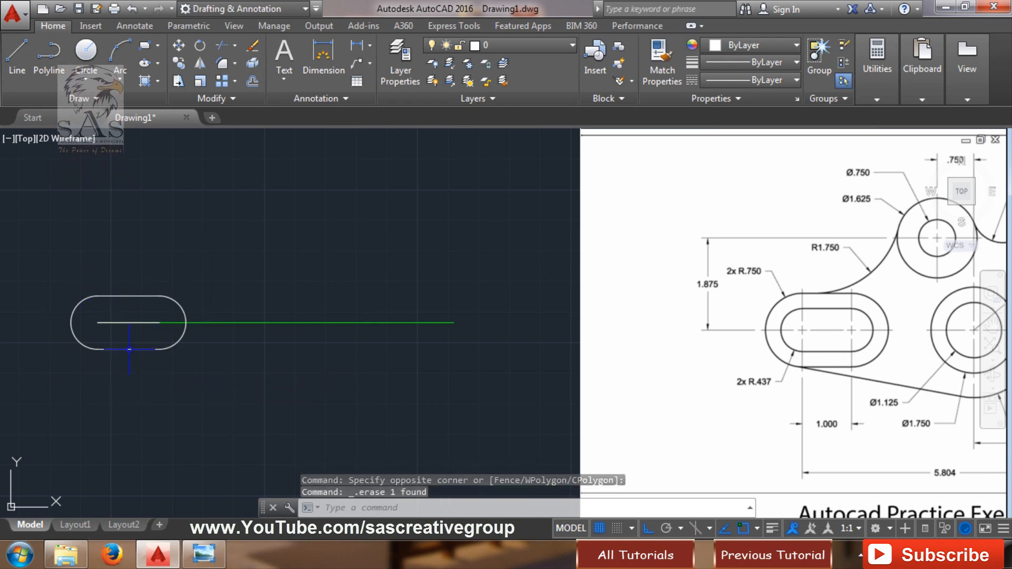
# - Select parts of the slot outline one after another to check whether its lines and arcs are separate objects
pyautogui.click(174, 303)
pyautogui.press('Escape')
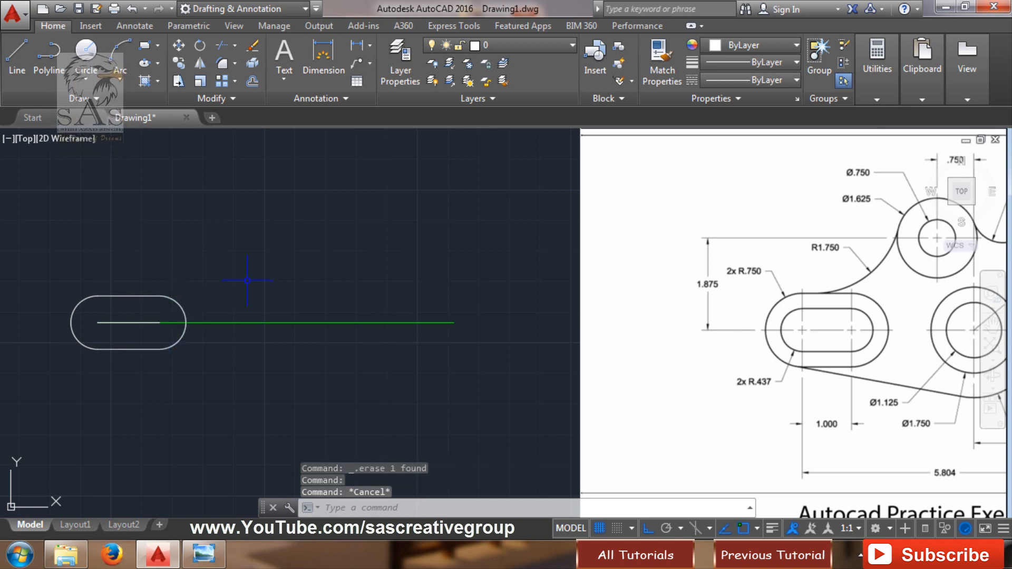
pyautogui.click(129, 283)
pyautogui.click(110, 299)
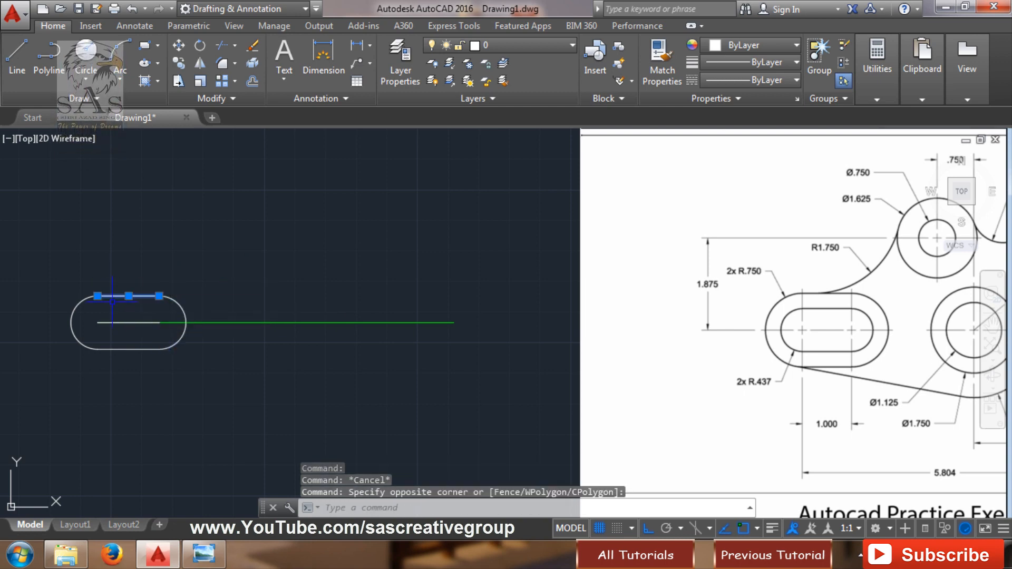
pyautogui.press('Escape')
pyautogui.click(70, 302)
pyautogui.click(100, 393)
pyautogui.press('Escape')
pyautogui.click(124, 362)
pyautogui.click(137, 376)
pyautogui.press('Escape')
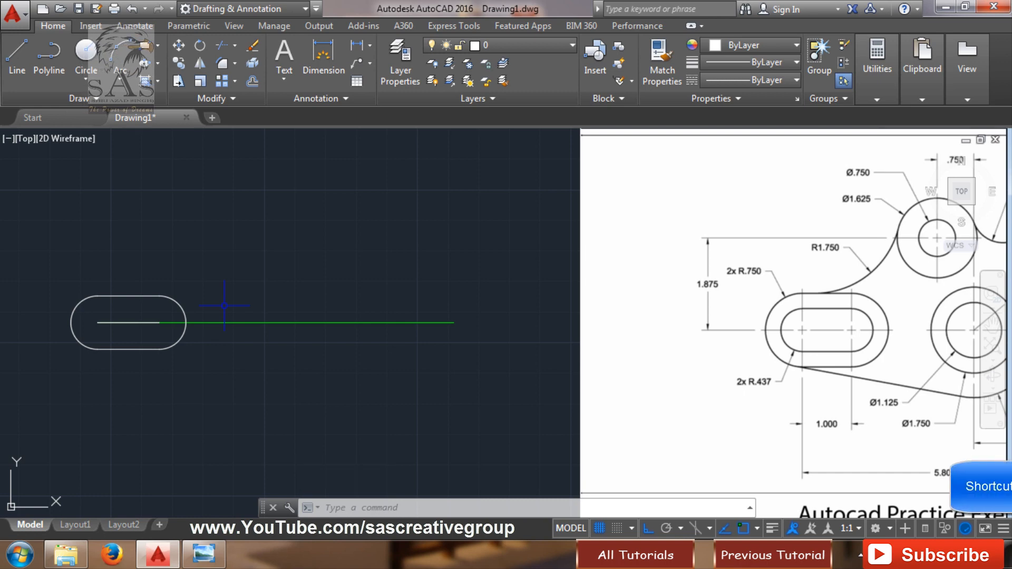
# - Convert the slot's right arc to a polyline with PEDIT and join all the slot's arcs and lines into it
pyautogui.write('pedit')
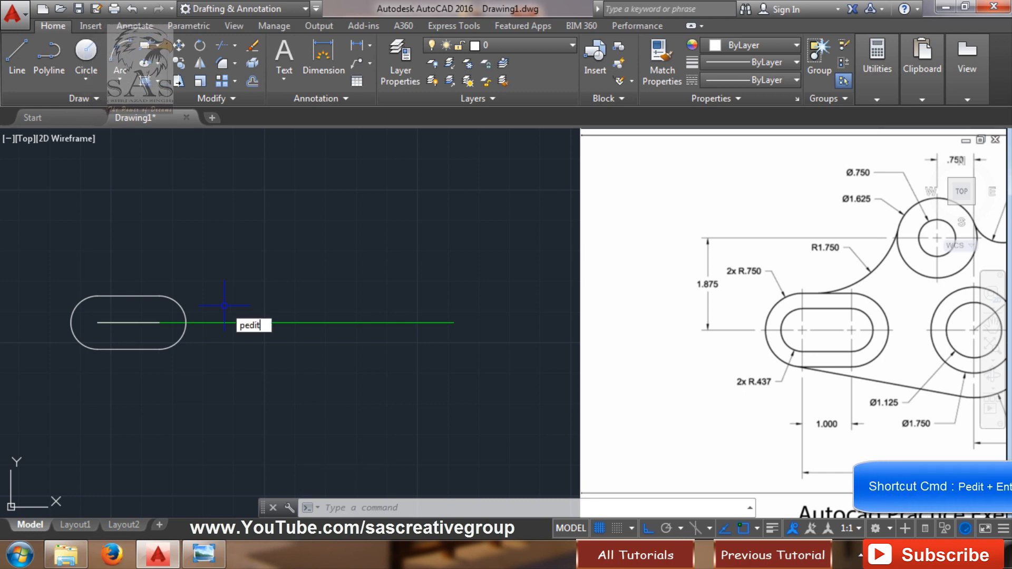
pyautogui.press('Return')
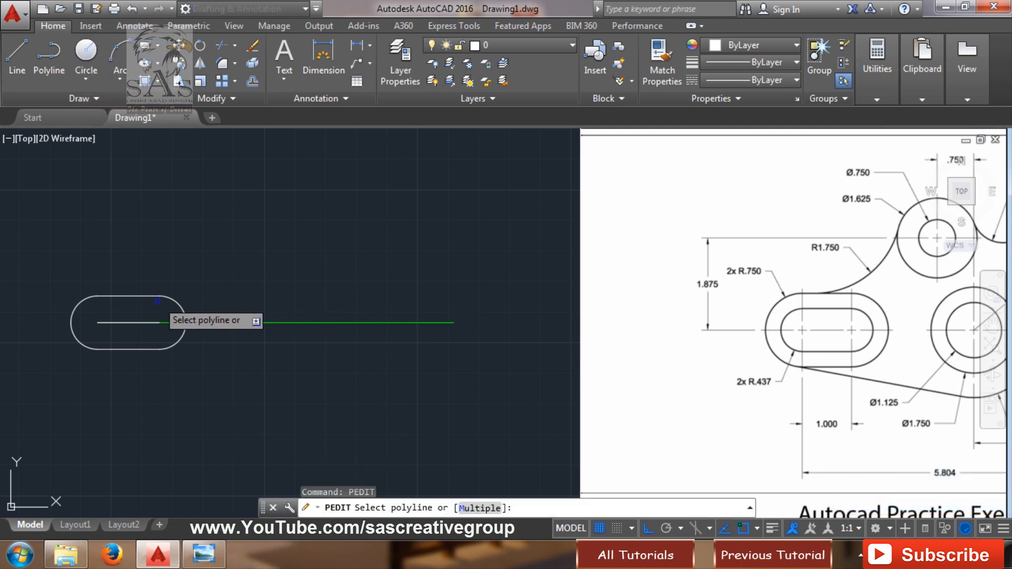
pyautogui.click(158, 302)
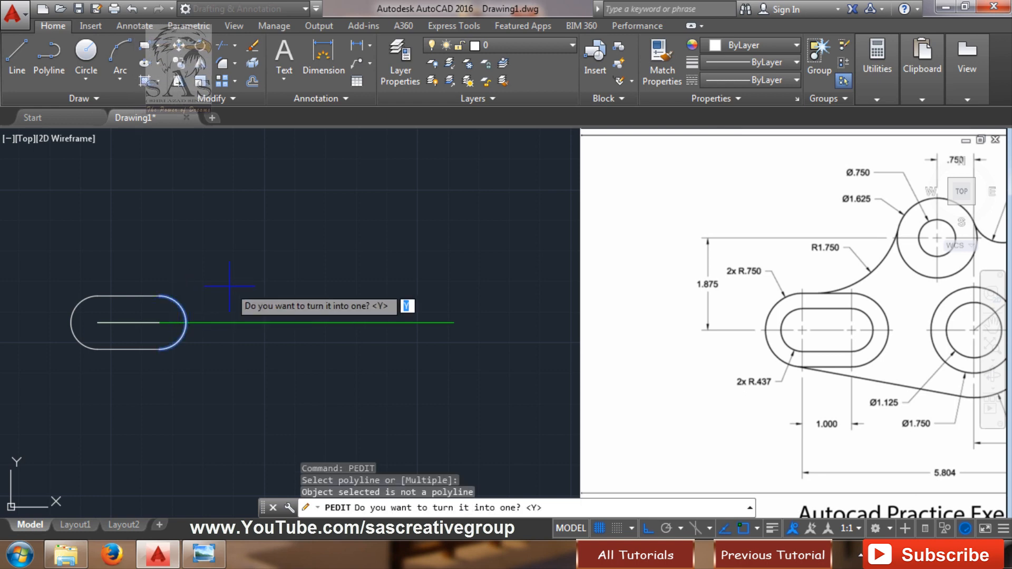
pyautogui.press('Return')
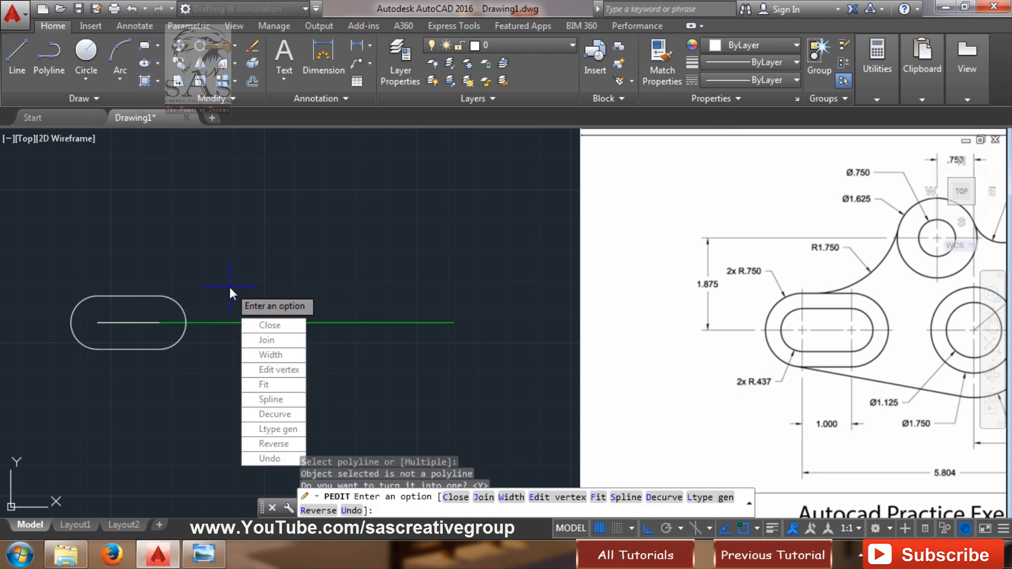
pyautogui.click(298, 341)
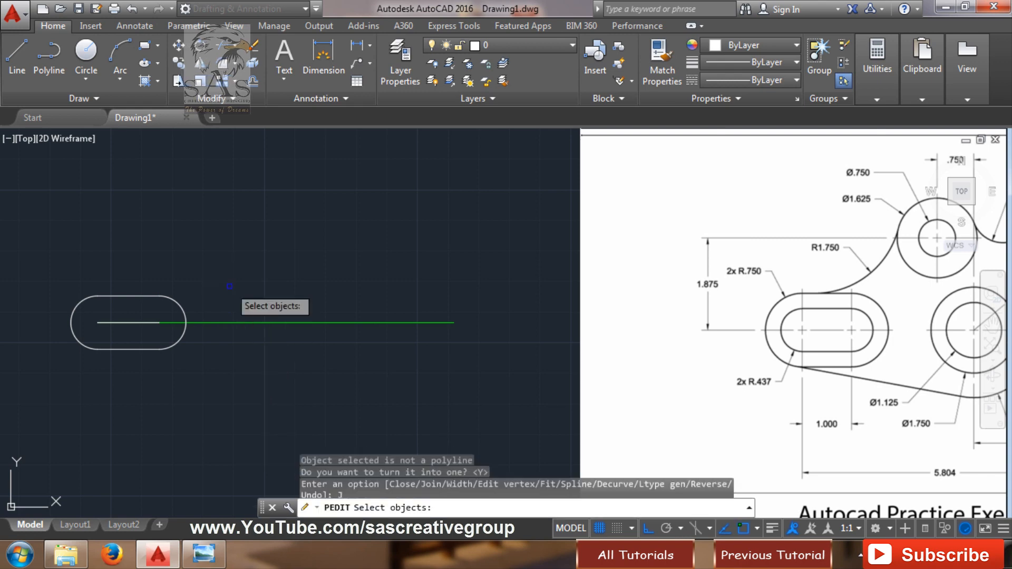
pyautogui.click(214, 278)
pyautogui.click(79, 311)
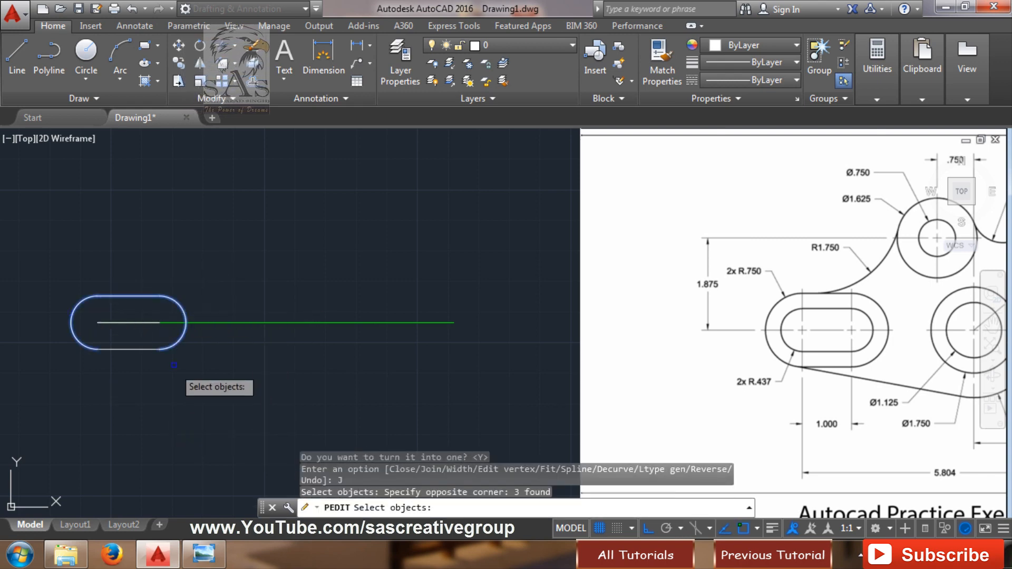
pyautogui.click(209, 351)
pyautogui.click(111, 310)
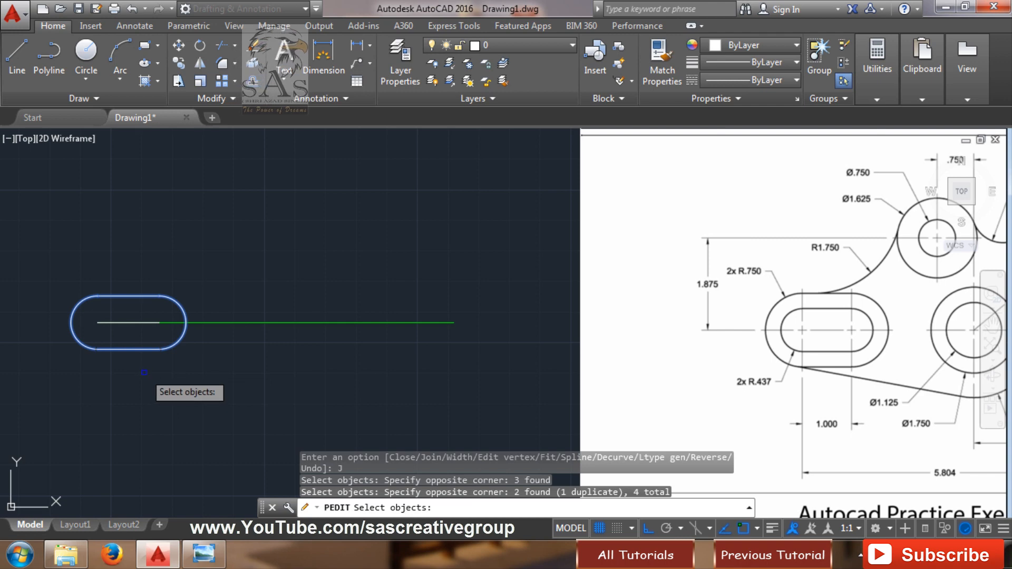
pyautogui.press('Return')
pyautogui.press('Escape')
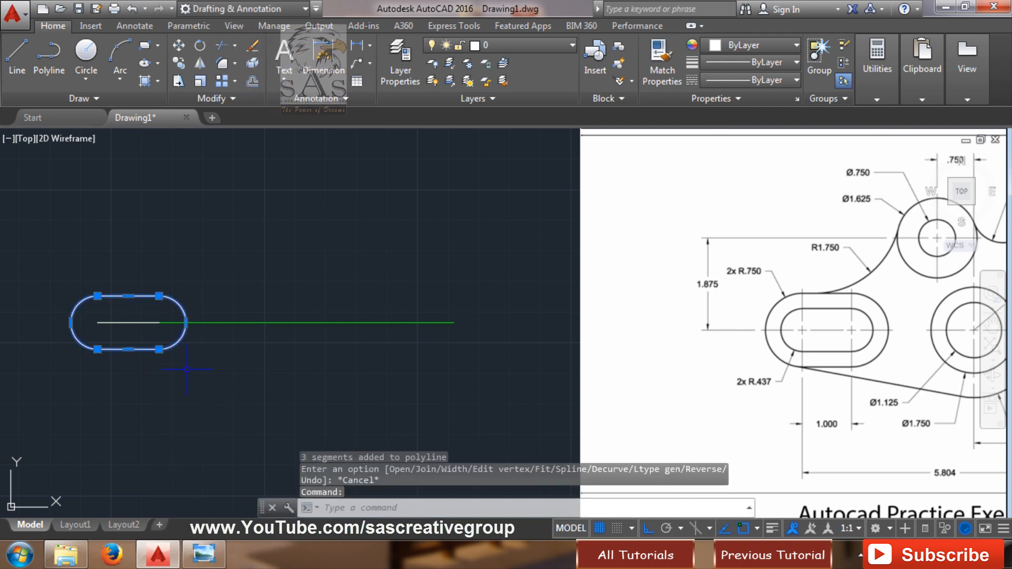
pyautogui.press('Escape')
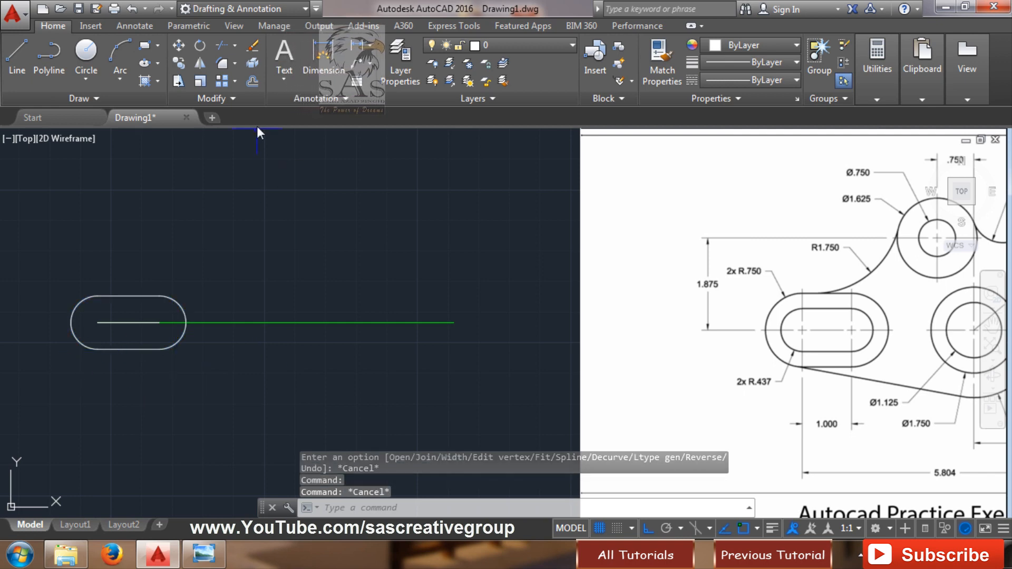
pyautogui.click(252, 80)
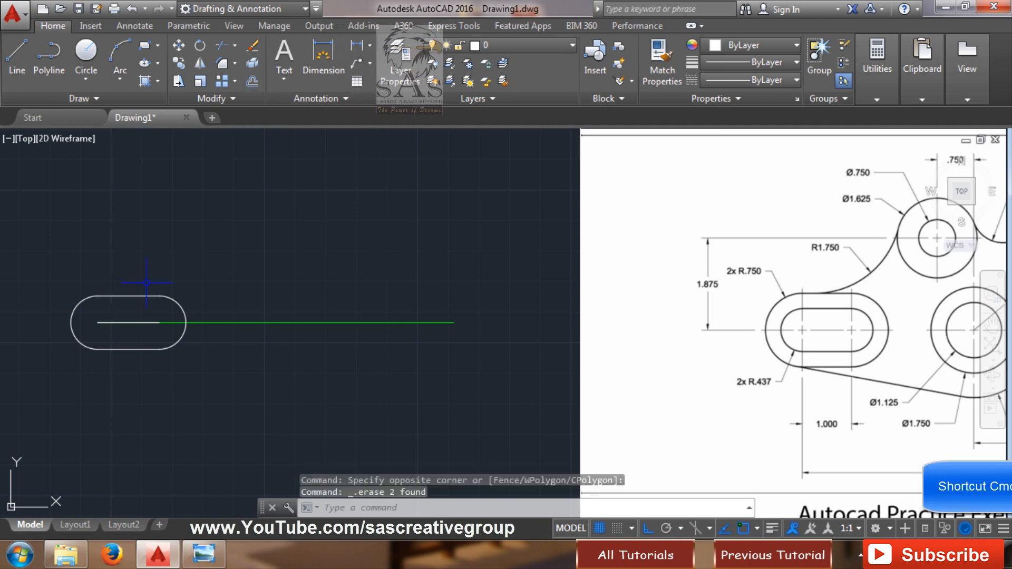
pyautogui.write('O')
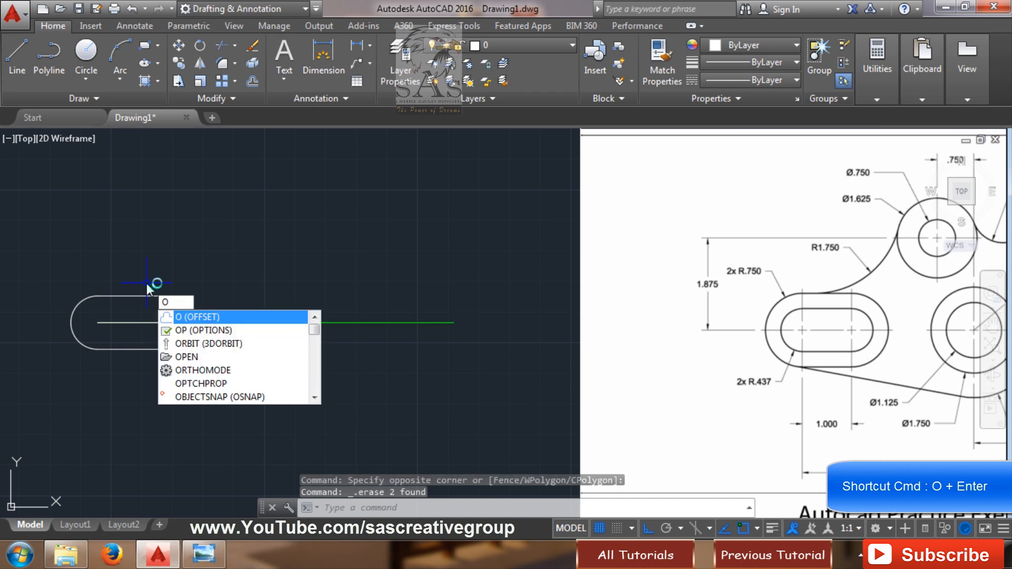
pyautogui.press('Return')
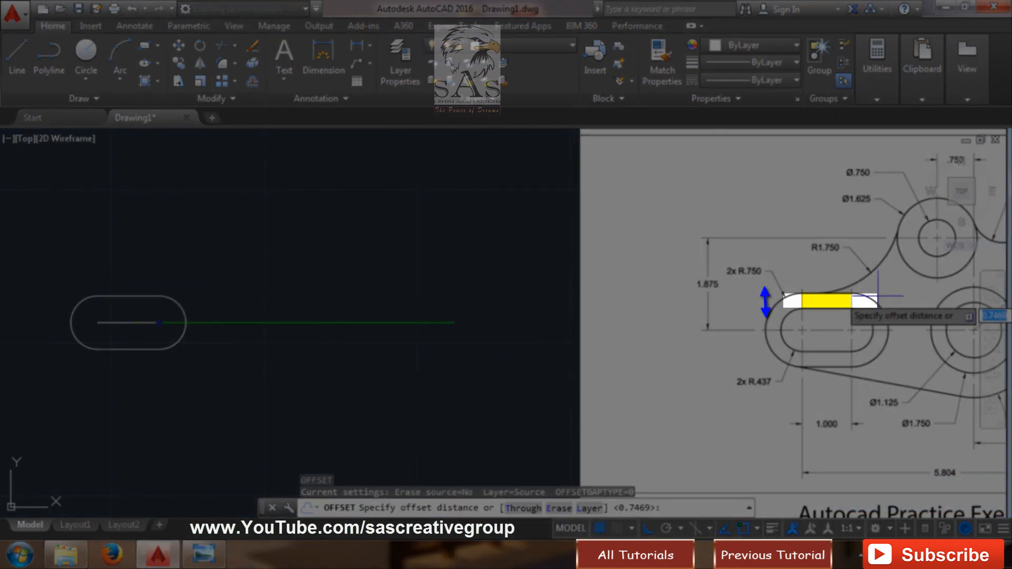
pyautogui.press('Escape')
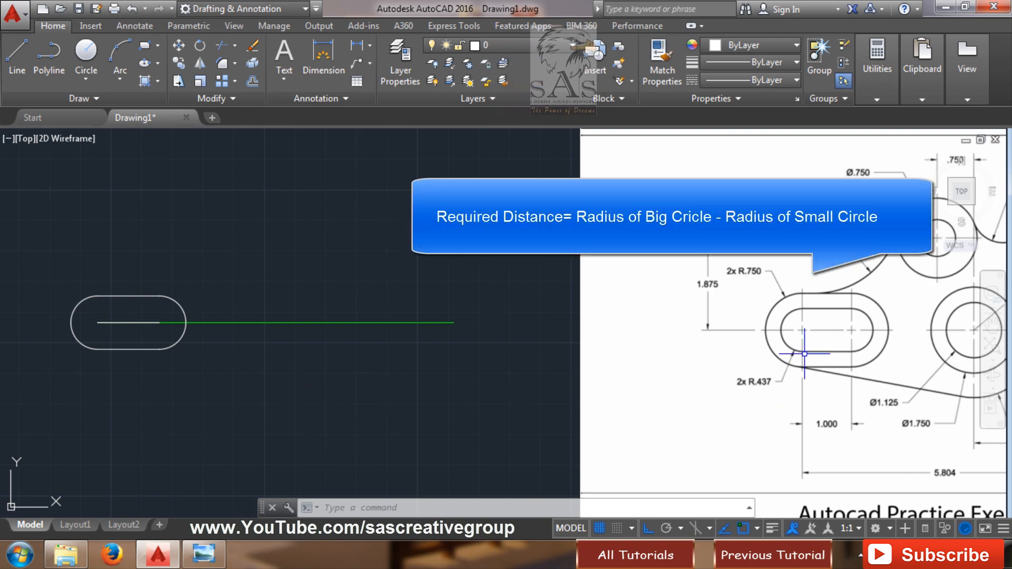
# - Calculate the offset distance between the outer and inner slot radii with the CAL command as .750-.437
pyautogui.write('CA')
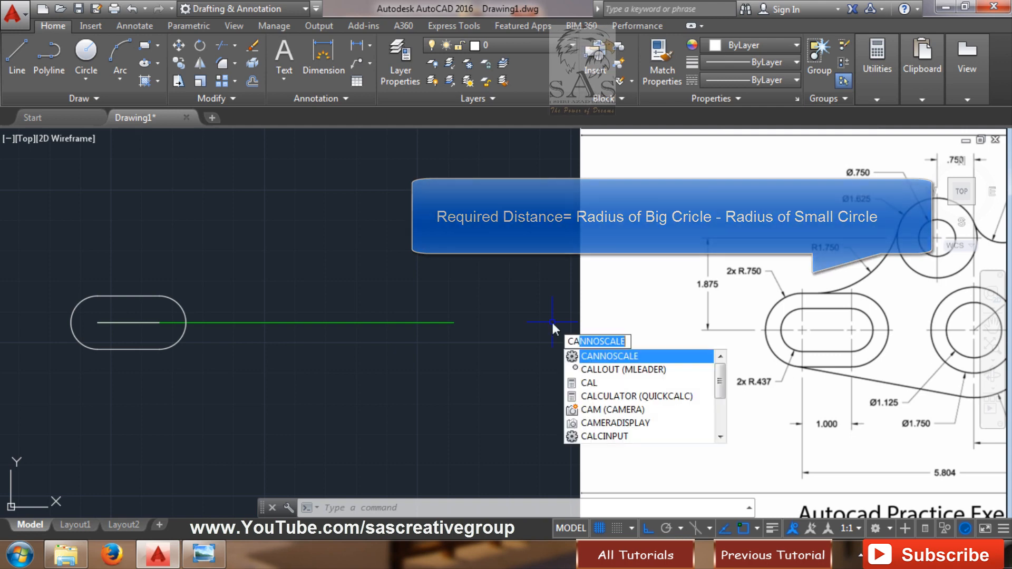
pyautogui.press('Down')
pyautogui.press('Down')
pyautogui.press('Return')
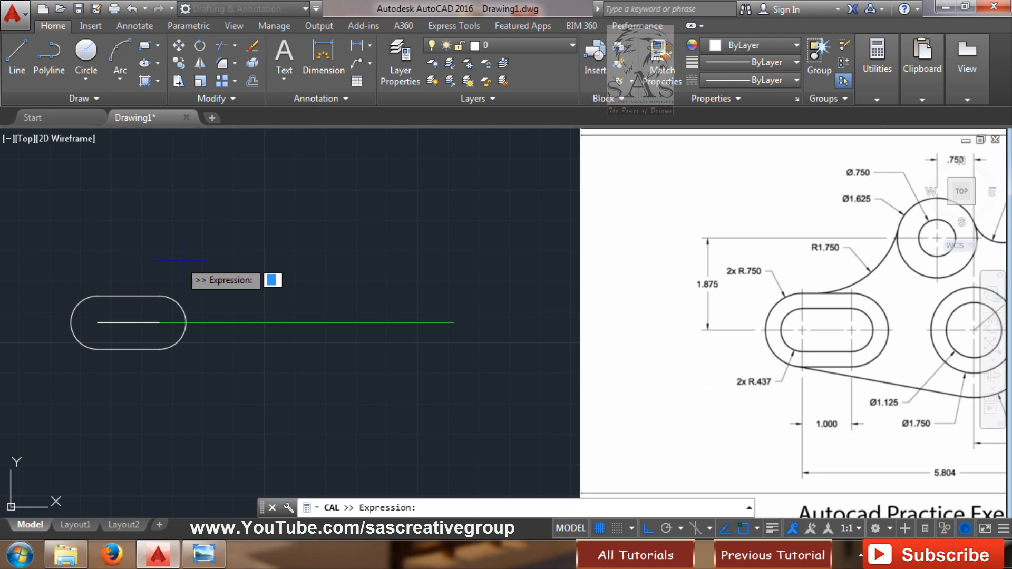
pyautogui.write('.750-.437')
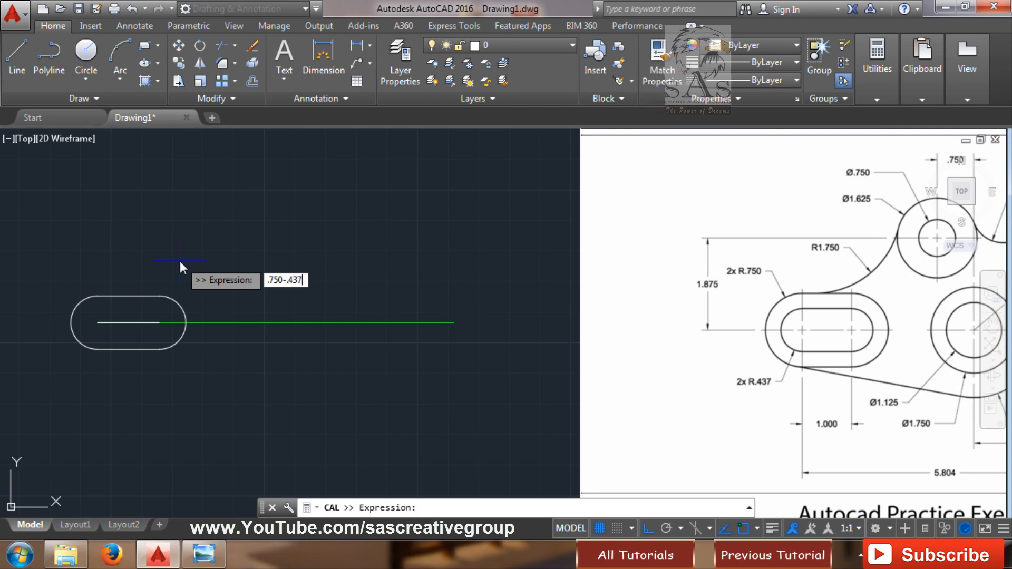
pyautogui.press('Return')
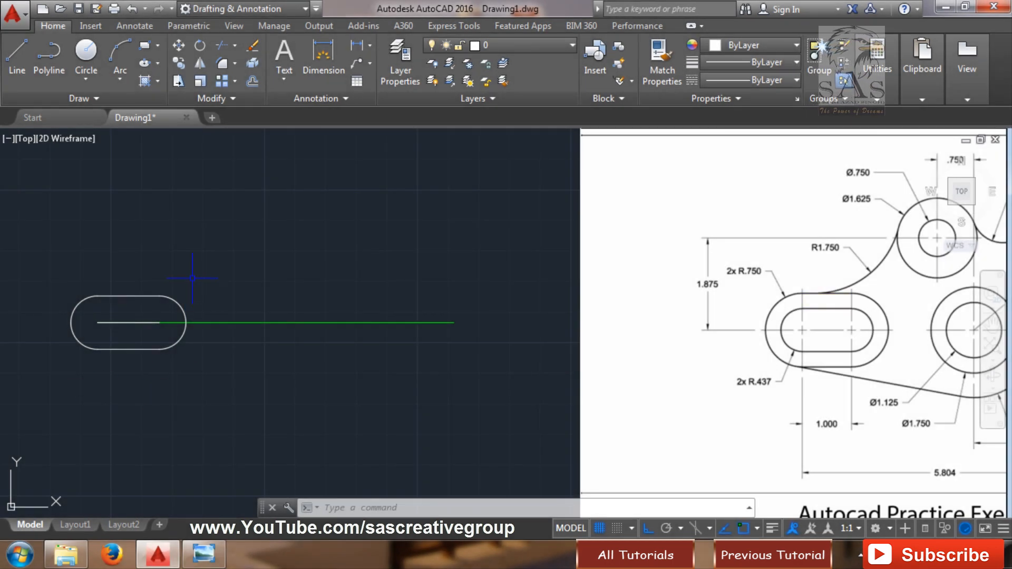
# - Offset the slot polyline outward by 0.313 to create its outer outline
pyautogui.write('o')
pyautogui.press('Return')
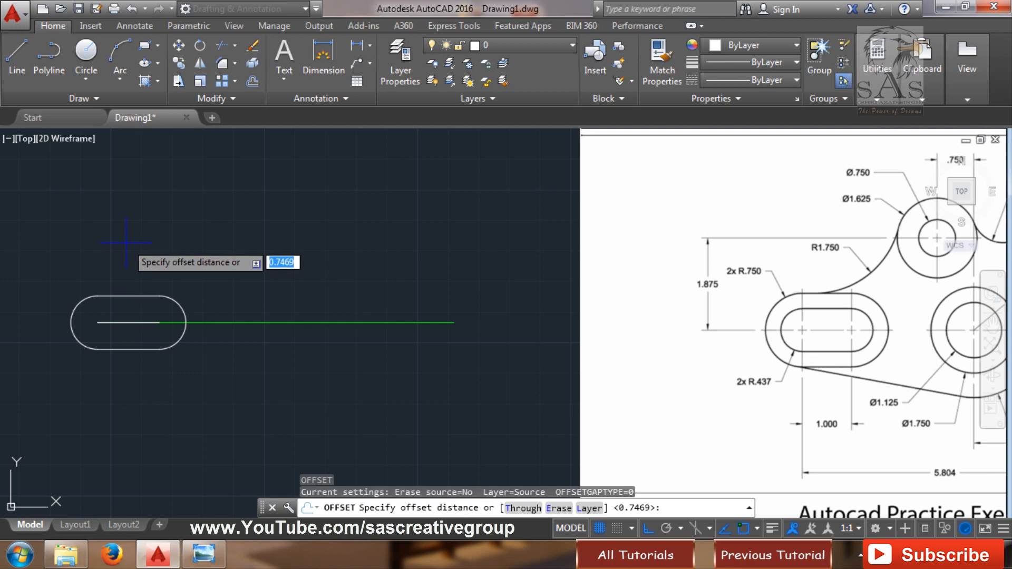
pyautogui.write('0.313')
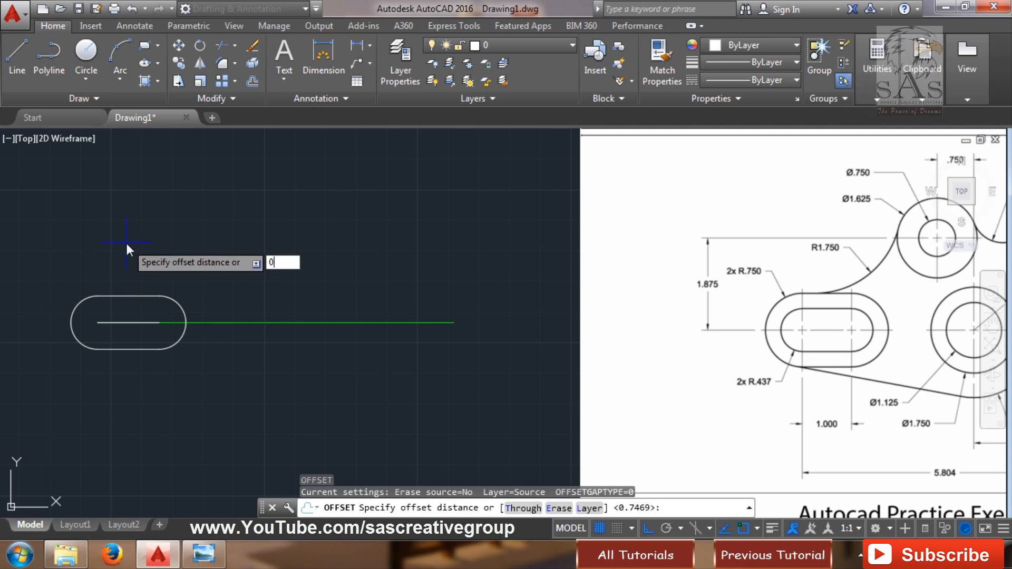
pyautogui.press('Return')
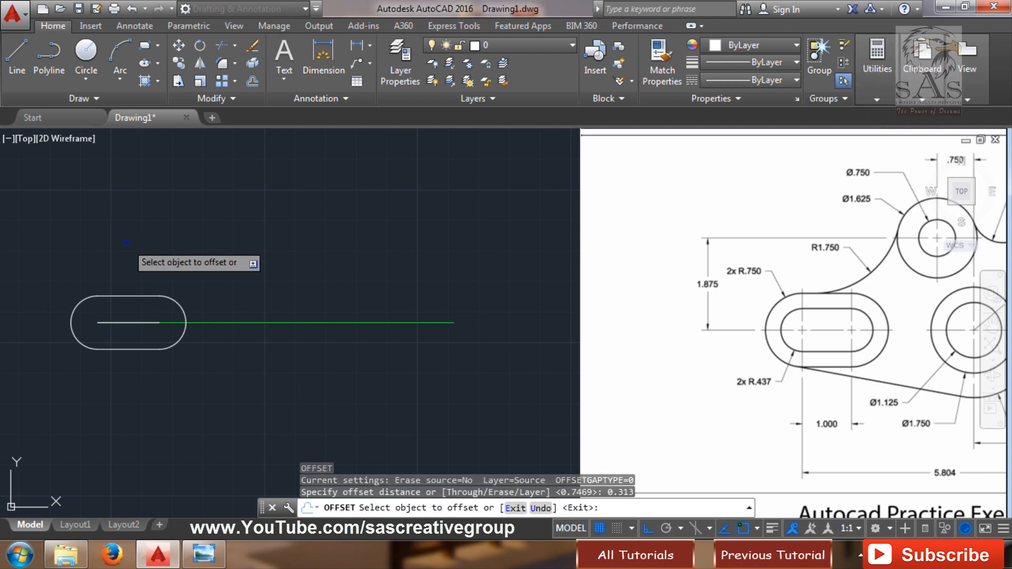
pyautogui.click(161, 297)
pyautogui.click(173, 234)
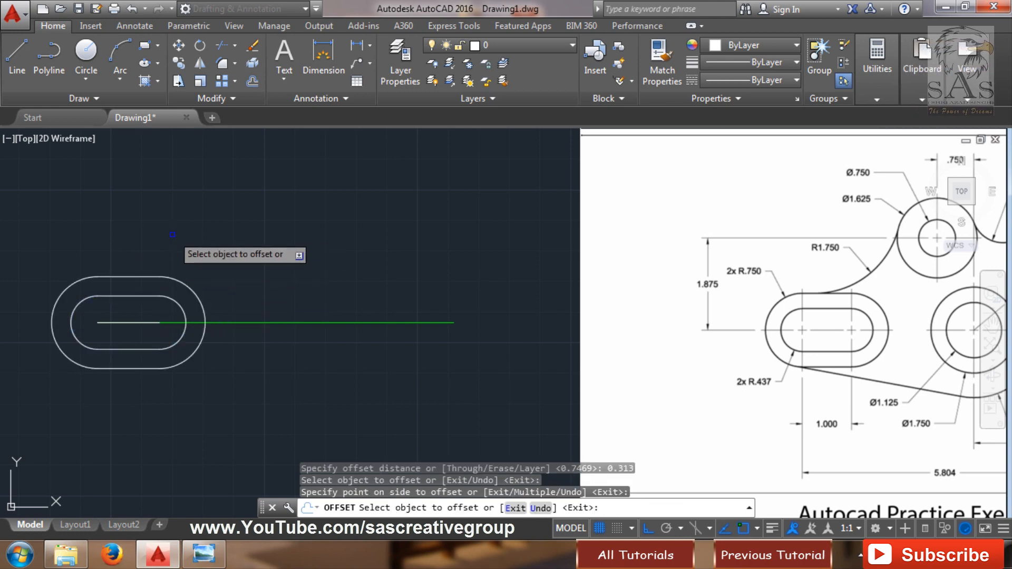
pyautogui.press('Escape')
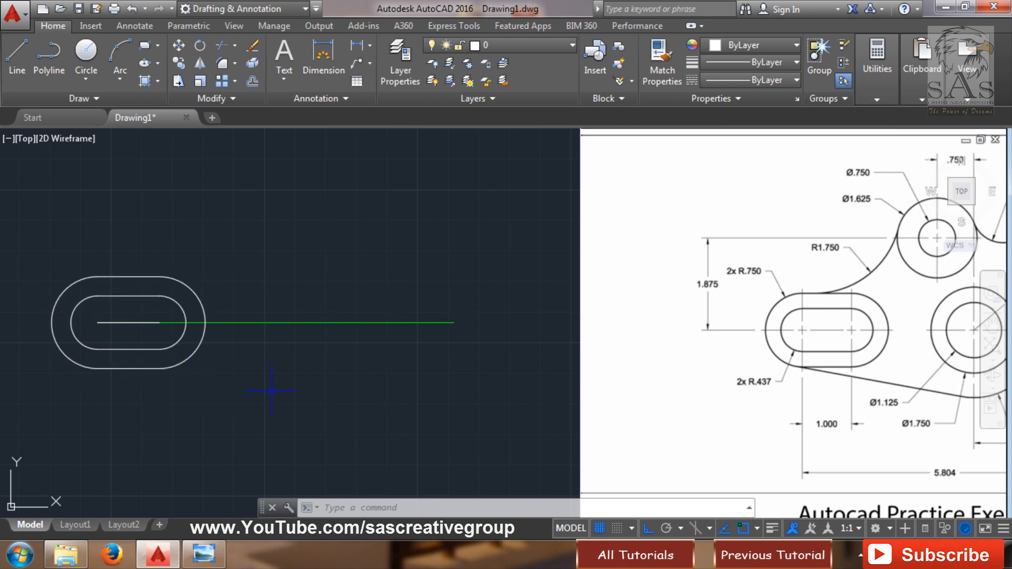
# - Draw a 2.312 line leftward from the green centerline's right end and center 1.125 and 1.750 diameter circles on its left end
pyautogui.moveTo(400, 380); pyautogui.dragTo(479, 408, button='middle')
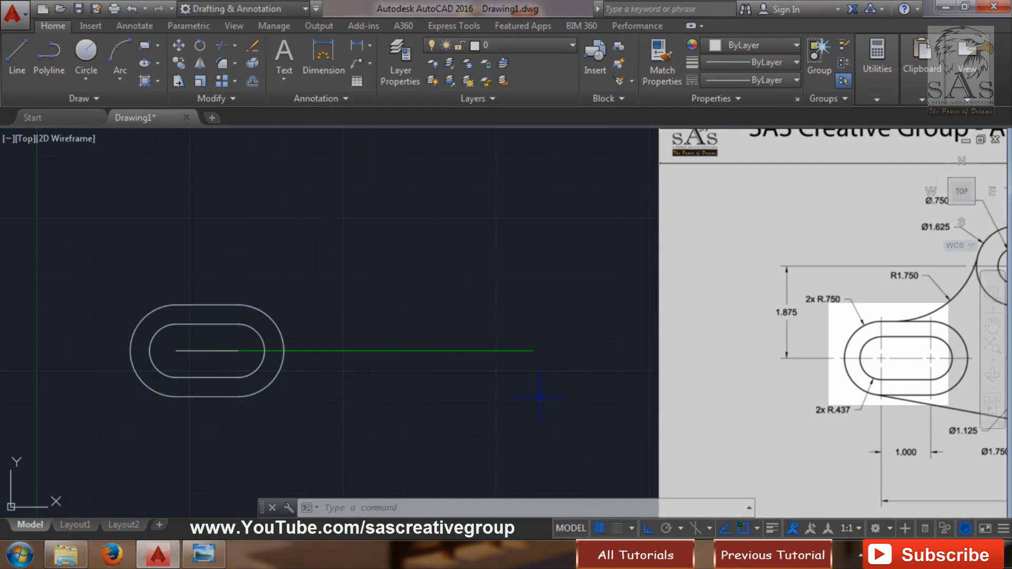
pyautogui.moveTo(538, 396); pyautogui.dragTo(378, 393, button='middle')
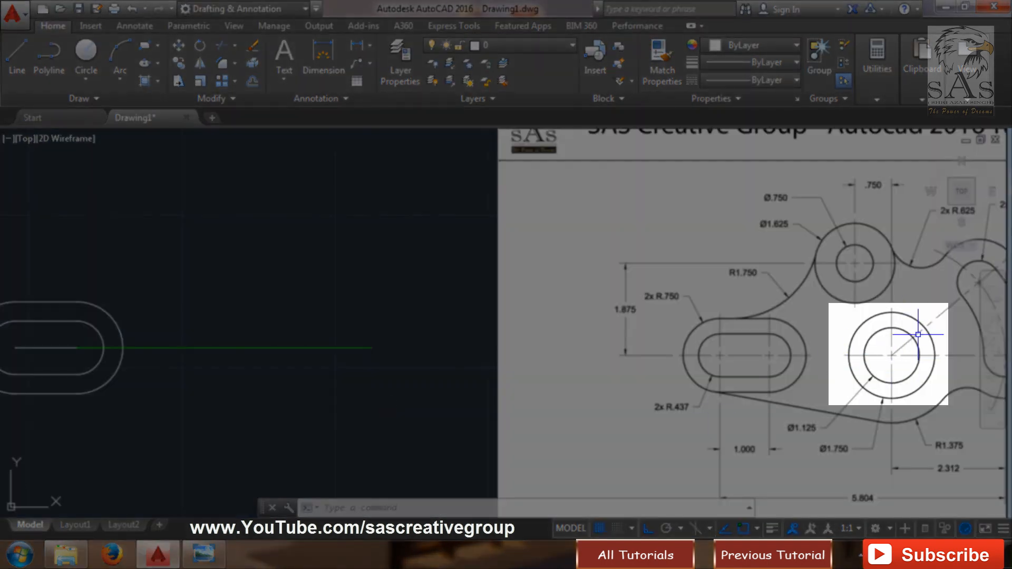
pyautogui.moveTo(885, 352); pyautogui.dragTo(847, 350, button='middle')
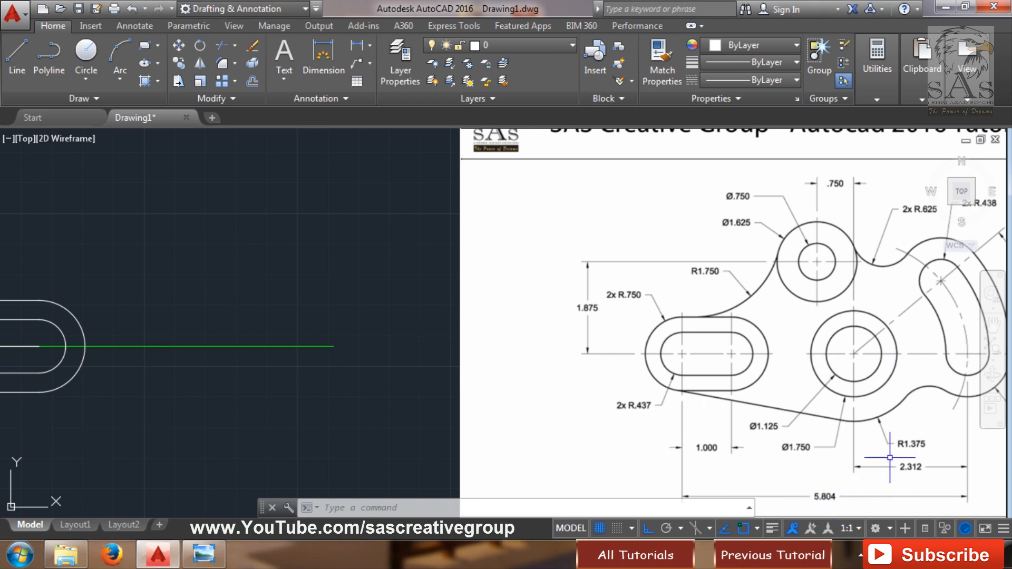
pyautogui.press('Escape')
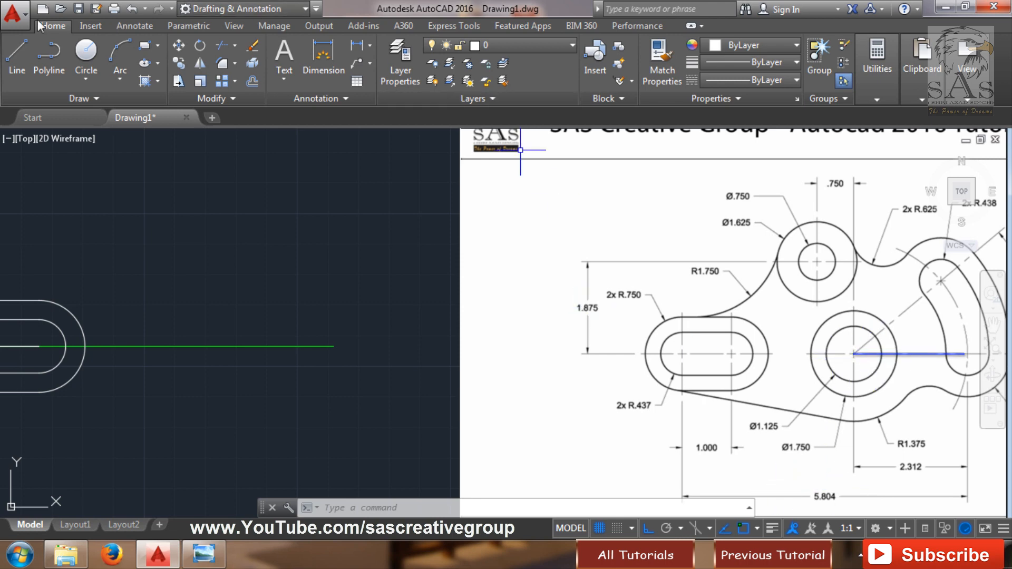
pyautogui.click(28, 50)
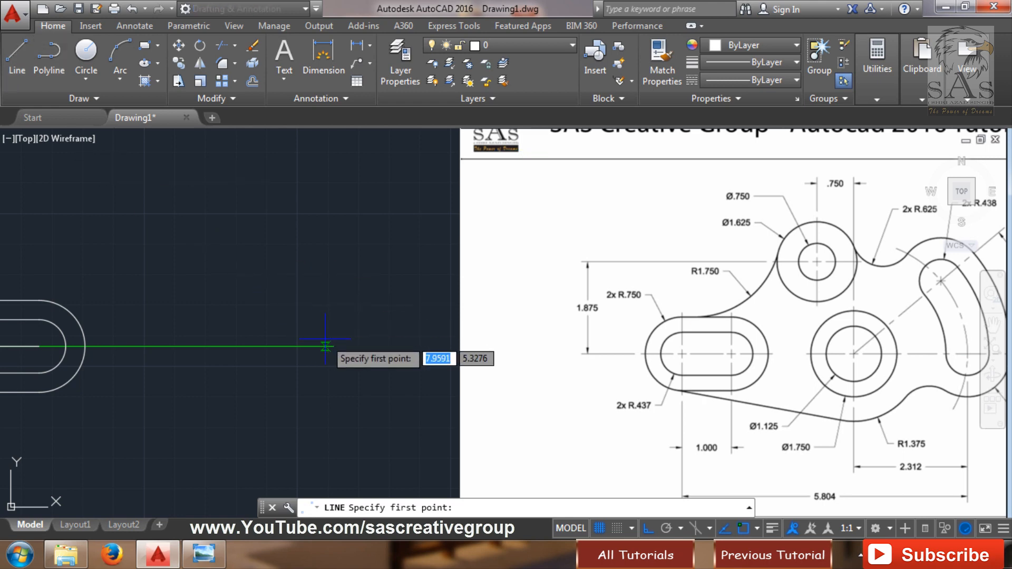
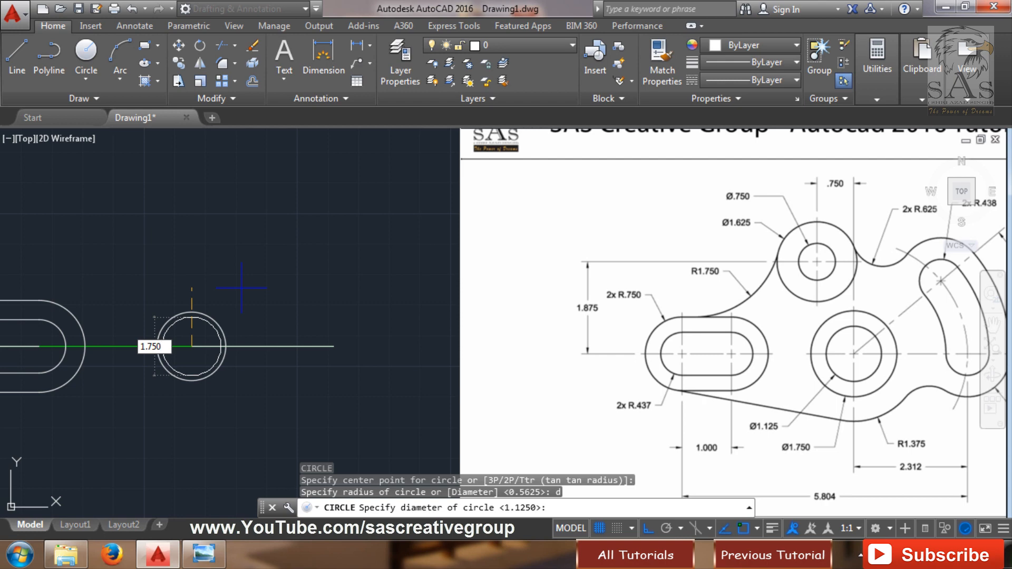
pyautogui.press('Return')
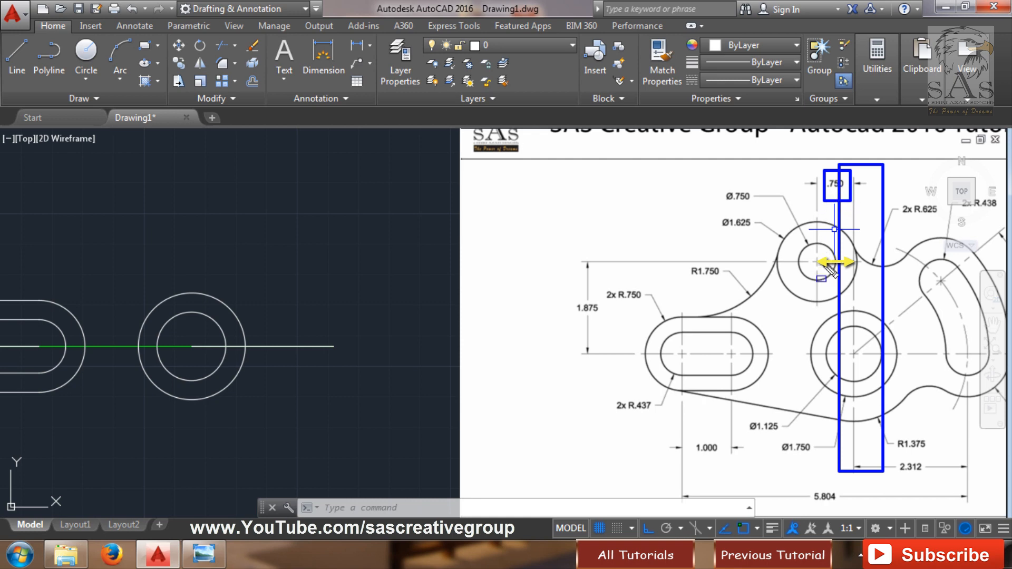
# - Draw construction lines from the concentric circles' center, 0.750 to the left and 1.875 straight up from that end
pyautogui.click(10, 54)
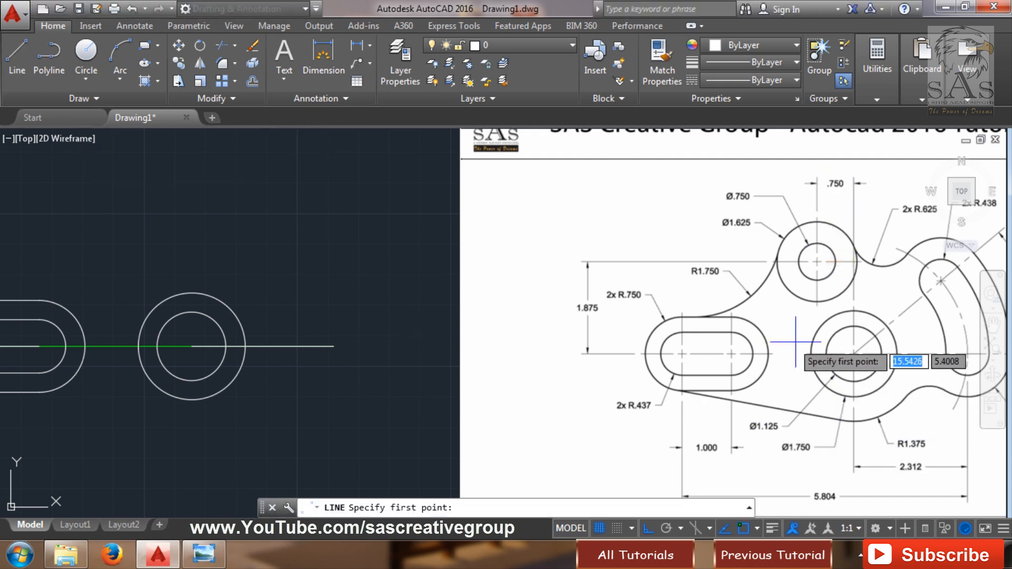
pyautogui.click(192, 347)
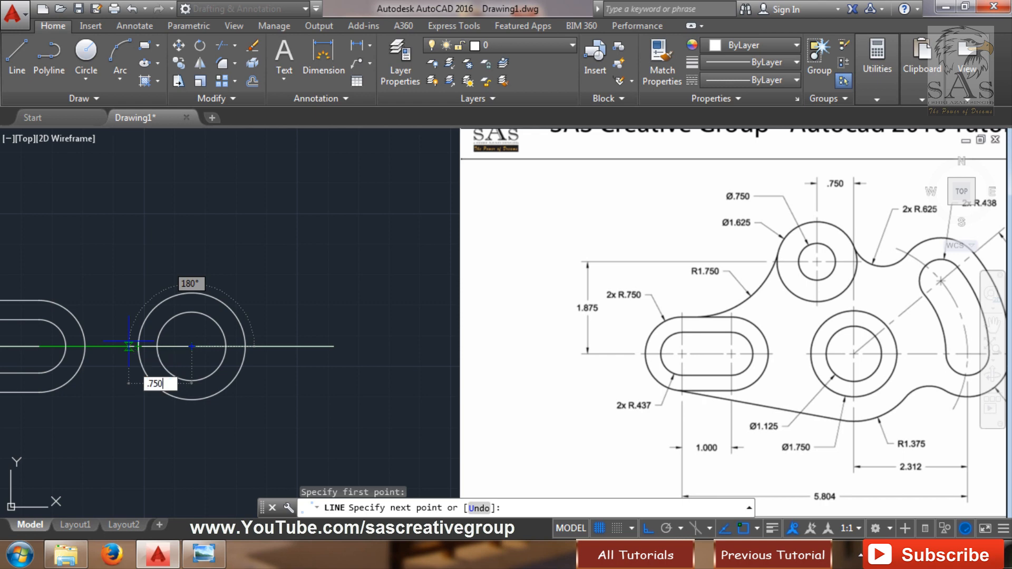
pyautogui.press('Return')
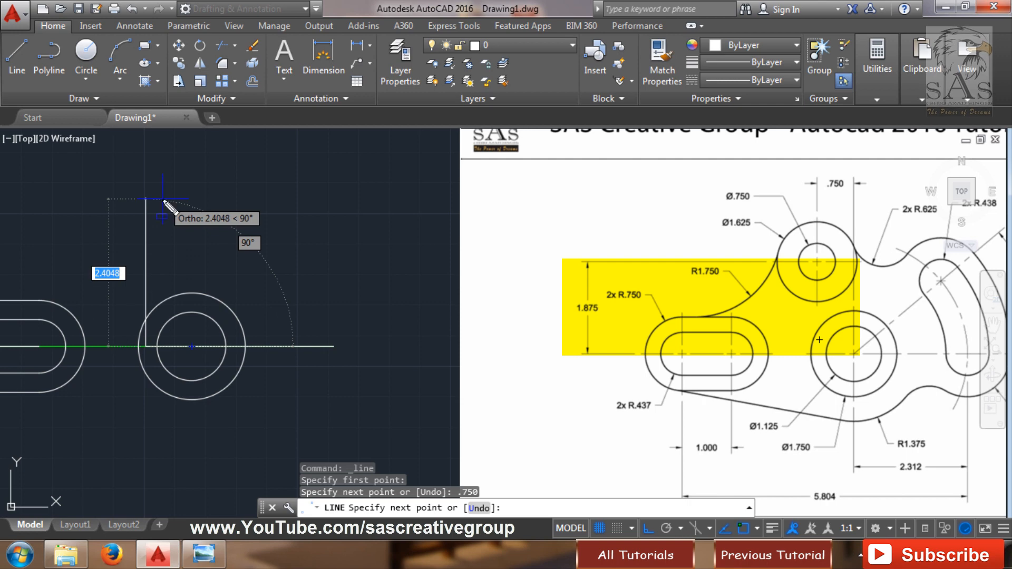
pyautogui.moveTo(557, 247)
pyautogui.mouseDown()
pyautogui.moveTo(582, 363)
pyautogui.moveTo(641, 380)
pyautogui.mouseUp()
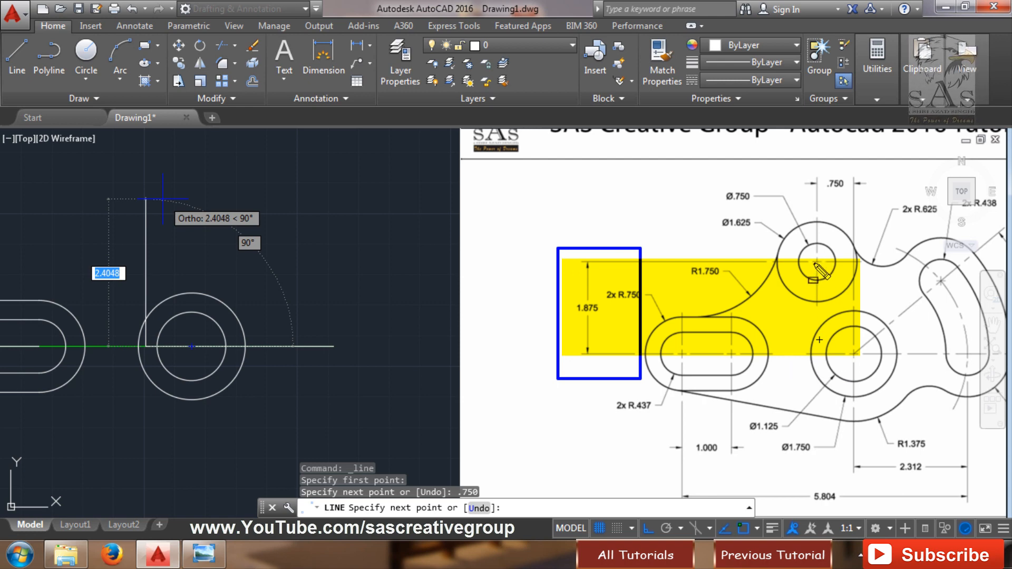
pyautogui.moveTo(815, 262); pyautogui.dragTo(826, 375)
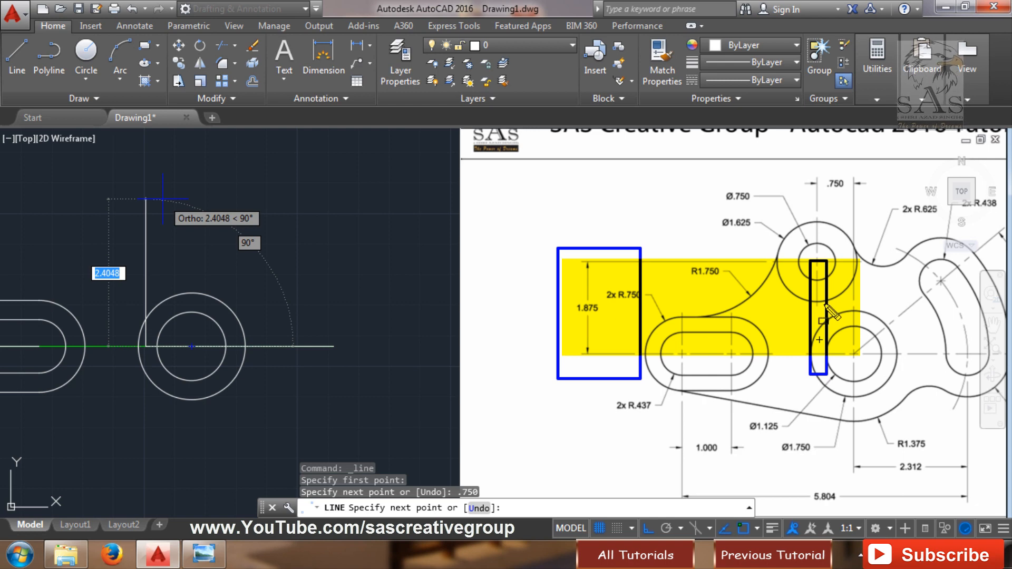
pyautogui.press('Escape')
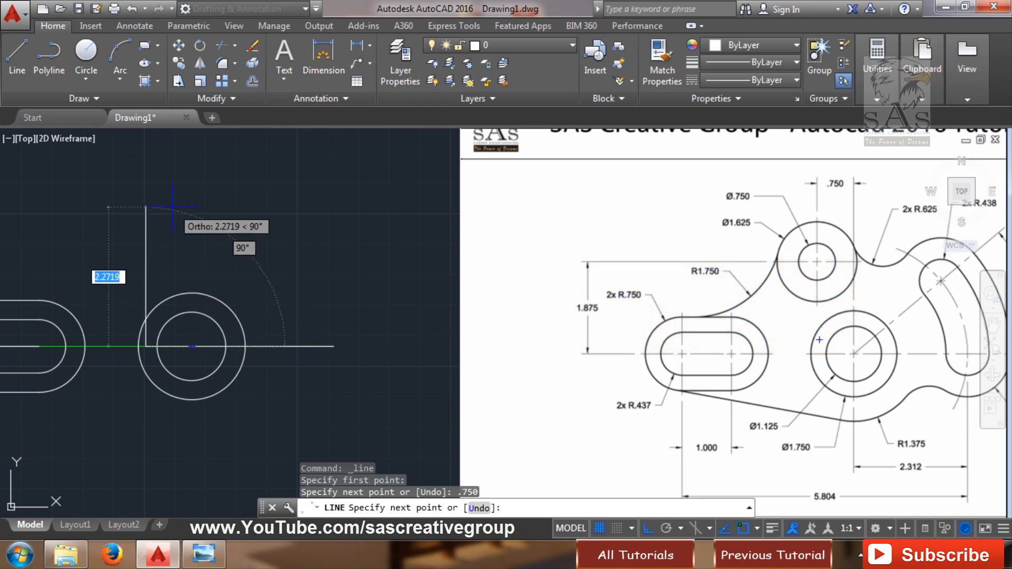
pyautogui.write('1.875')
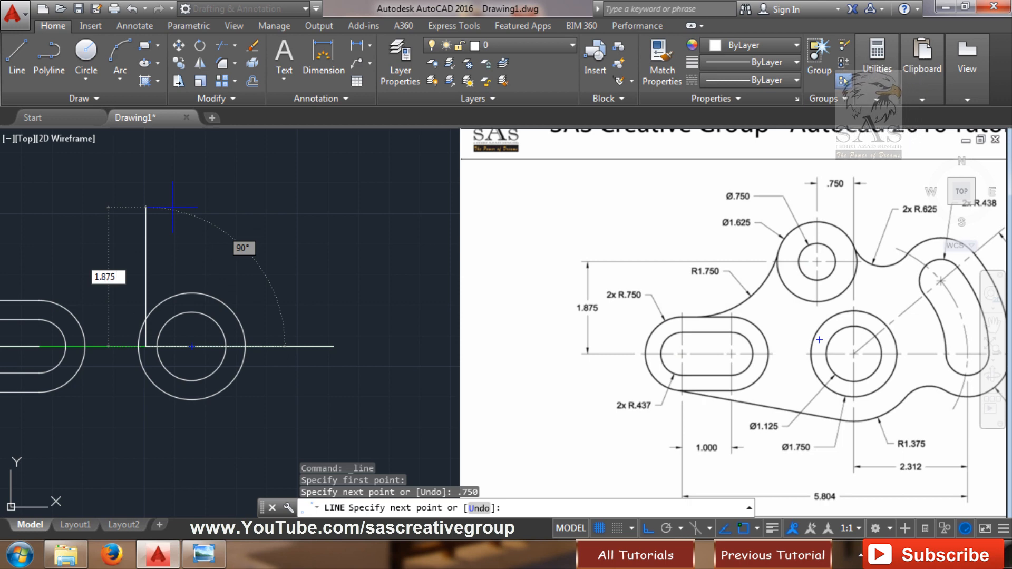
pyautogui.press('Return')
pyautogui.press('Escape')
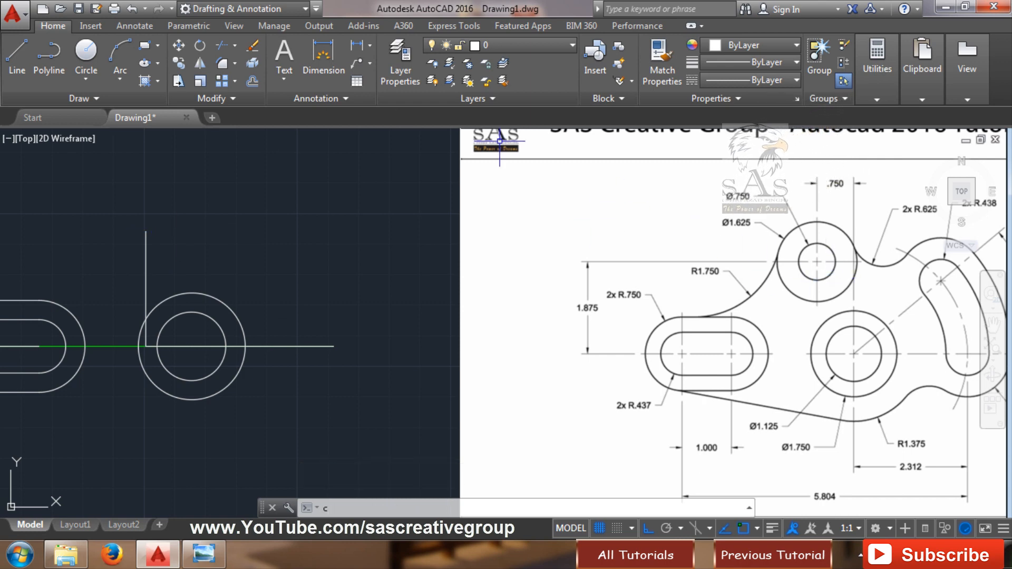
# - Draw a 0.750 diameter circle centered on the upper end of the vertical construction line
pyautogui.write('c')
pyautogui.press('Return')
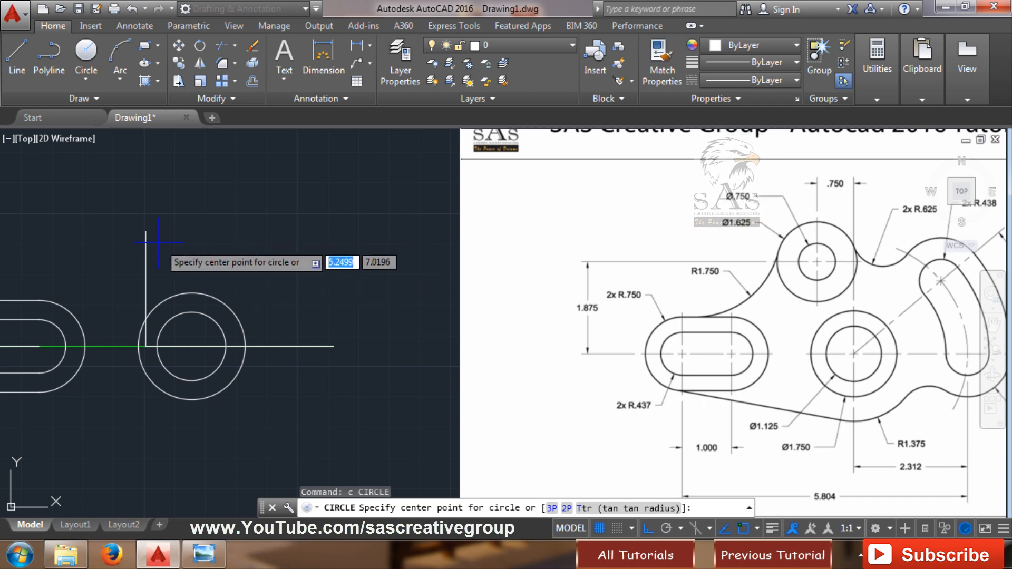
pyautogui.click(145, 232)
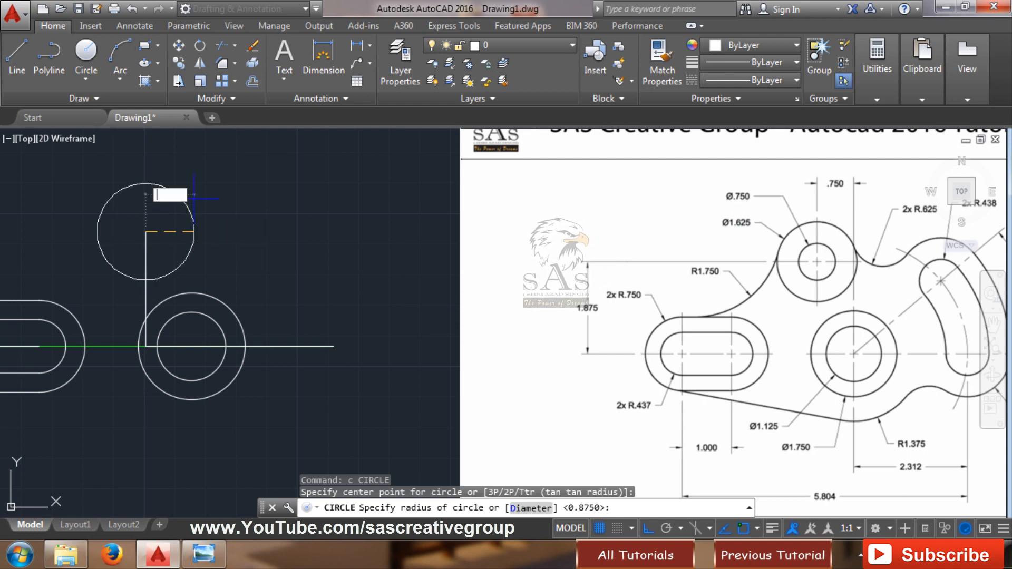
pyautogui.write('d')
pyautogui.press('Return')
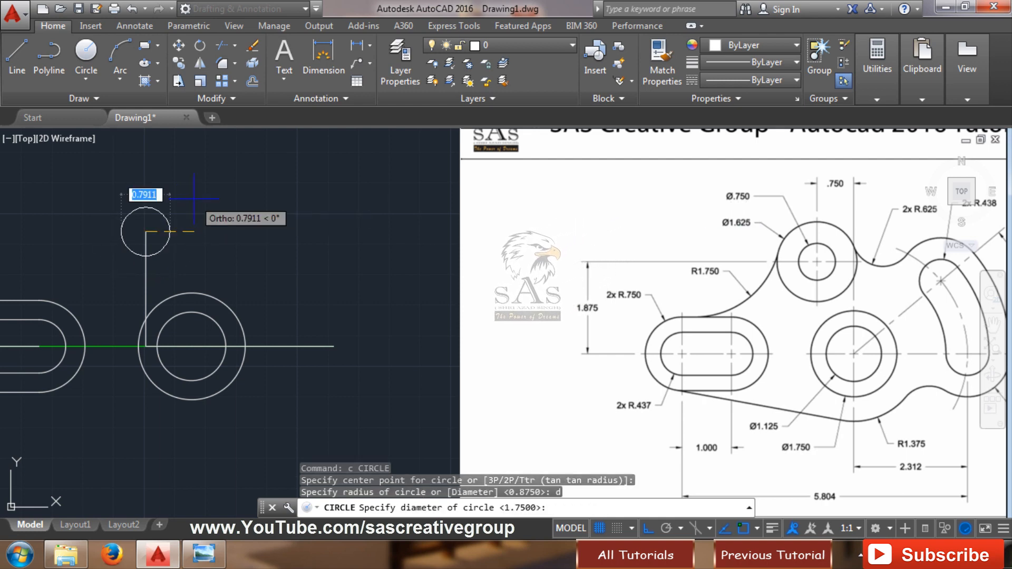
pyautogui.write('.75')
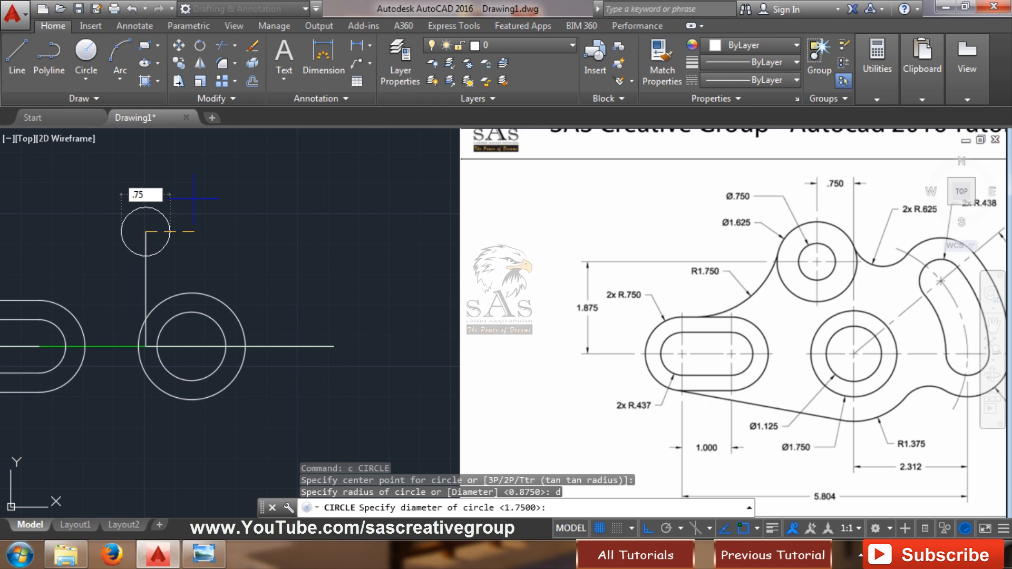
pyautogui.write('0')
pyautogui.press('Return')
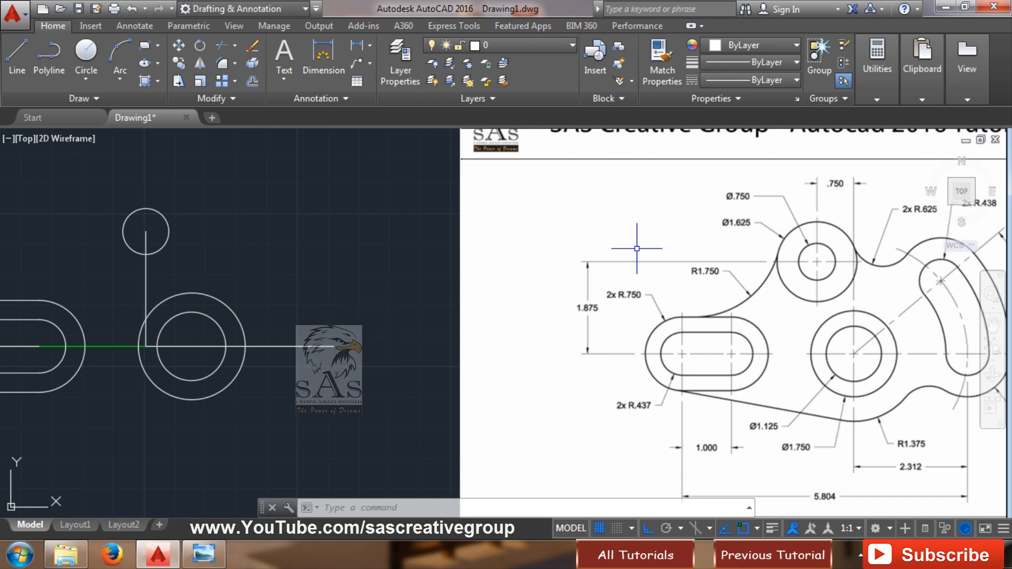
# - Draw a 1.625 diameter circle concentric with the upper 0.750 diameter circle
pyautogui.write('c')
pyautogui.press('Return')
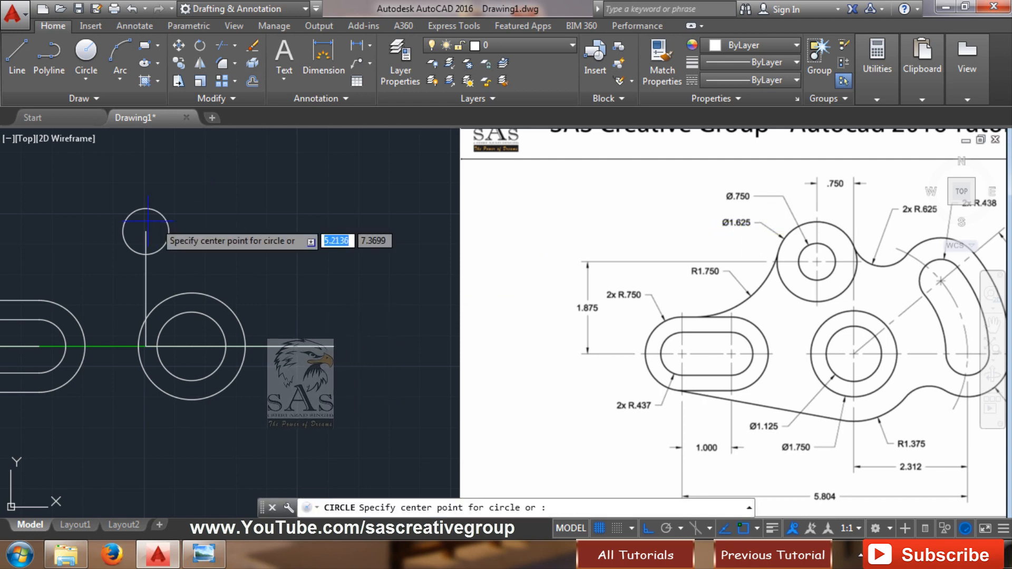
pyautogui.click(146, 232)
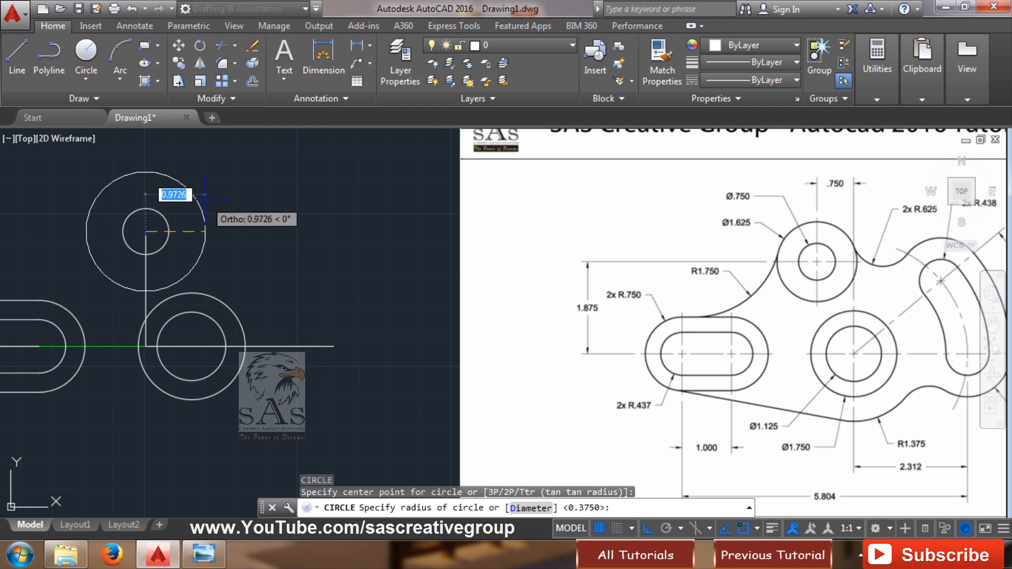
pyautogui.write('d')
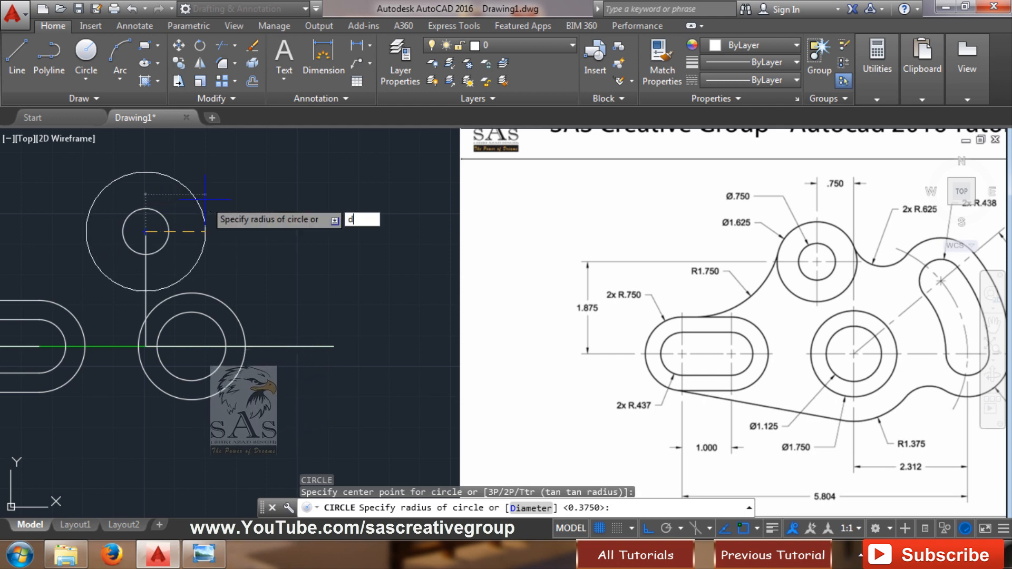
pyautogui.press('Return')
pyautogui.write('1')
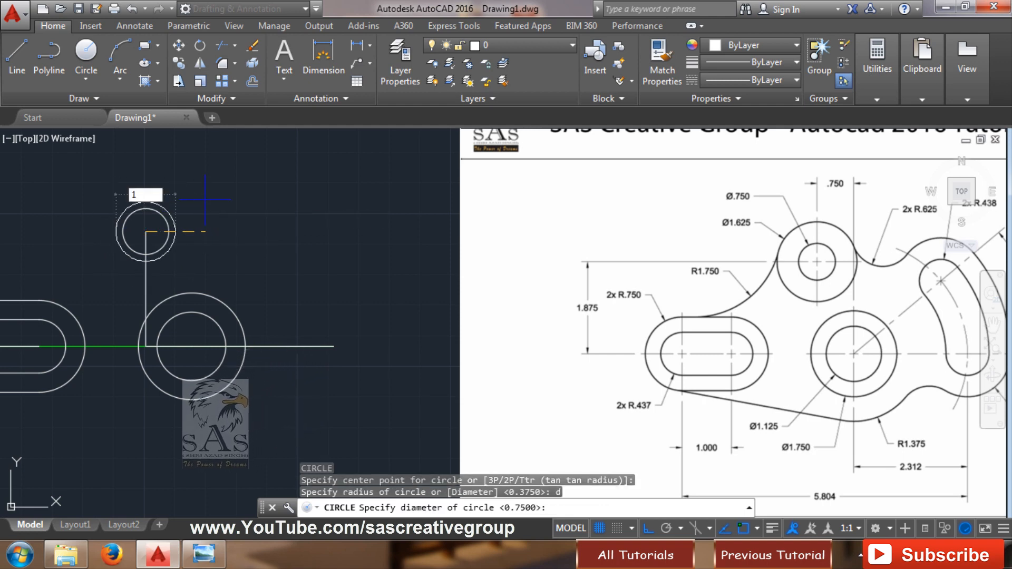
pyautogui.write('.625')
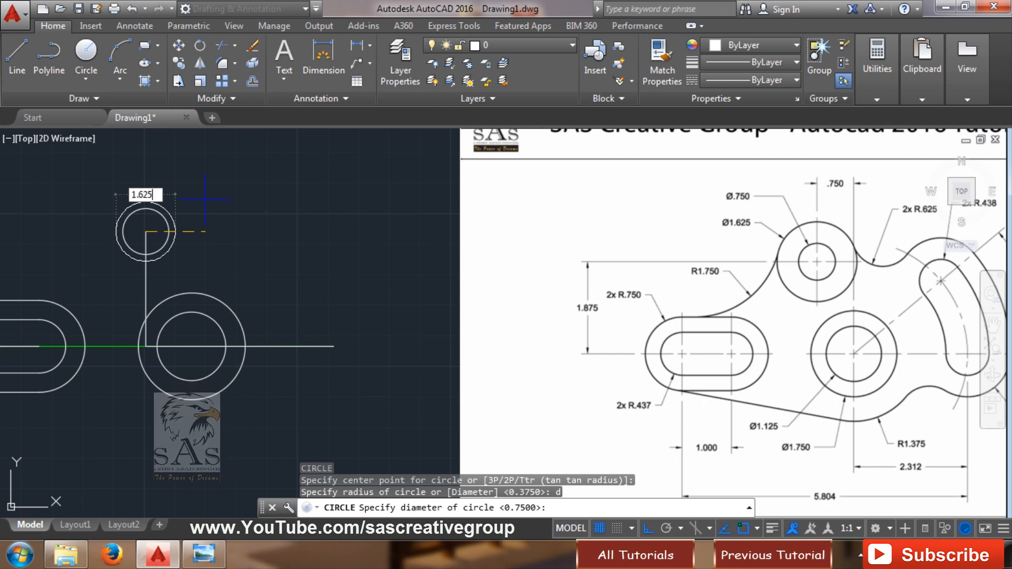
pyautogui.press('Return')
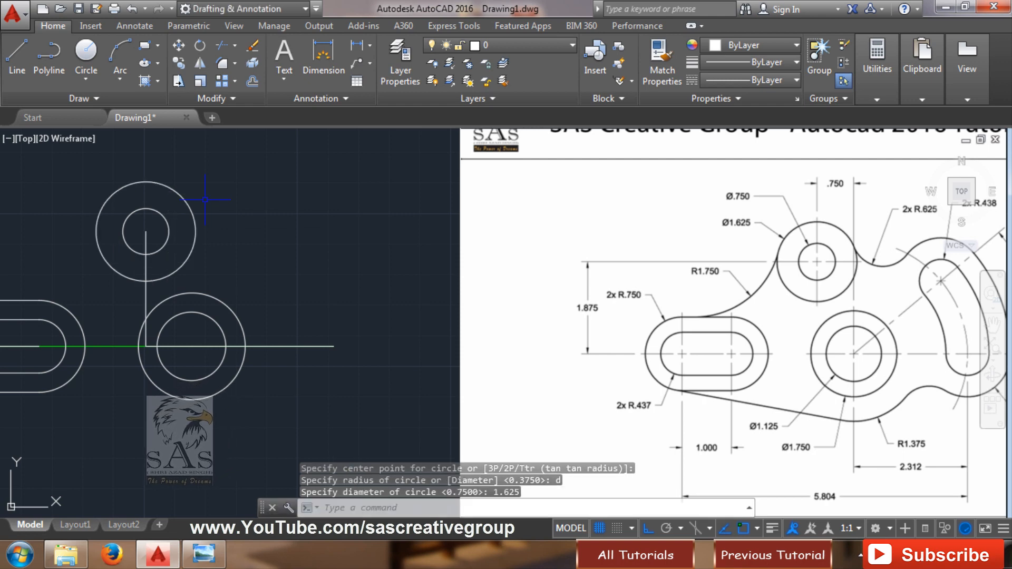
# - Erase the vertical construction line below the upper circles and the short horizontal construction line left of the center circles' midpoint
pyautogui.click(158, 264)
pyautogui.click(154, 270)
pyautogui.click(141, 264)
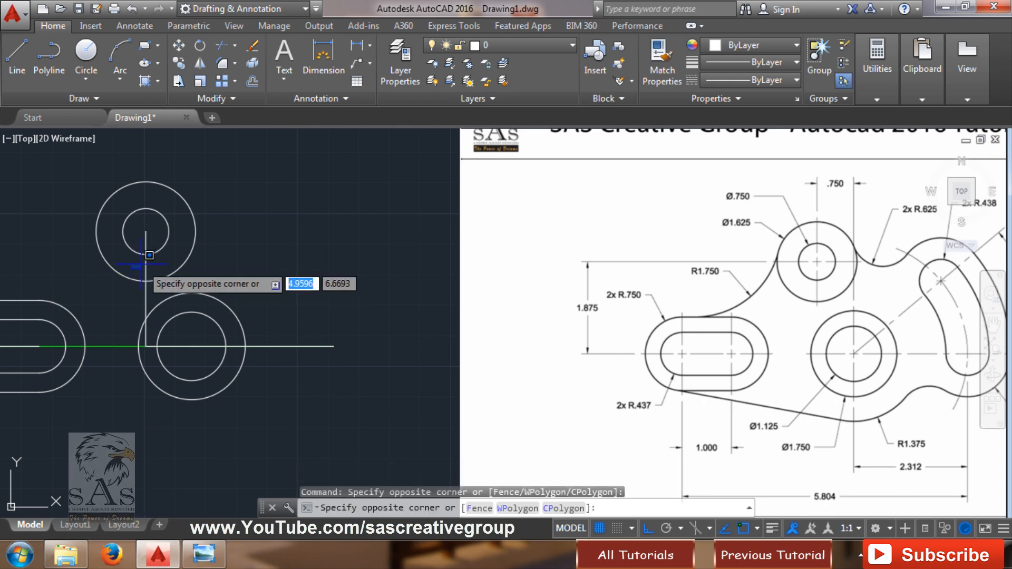
pyautogui.click(153, 263)
pyautogui.click(154, 263)
pyautogui.click(144, 263)
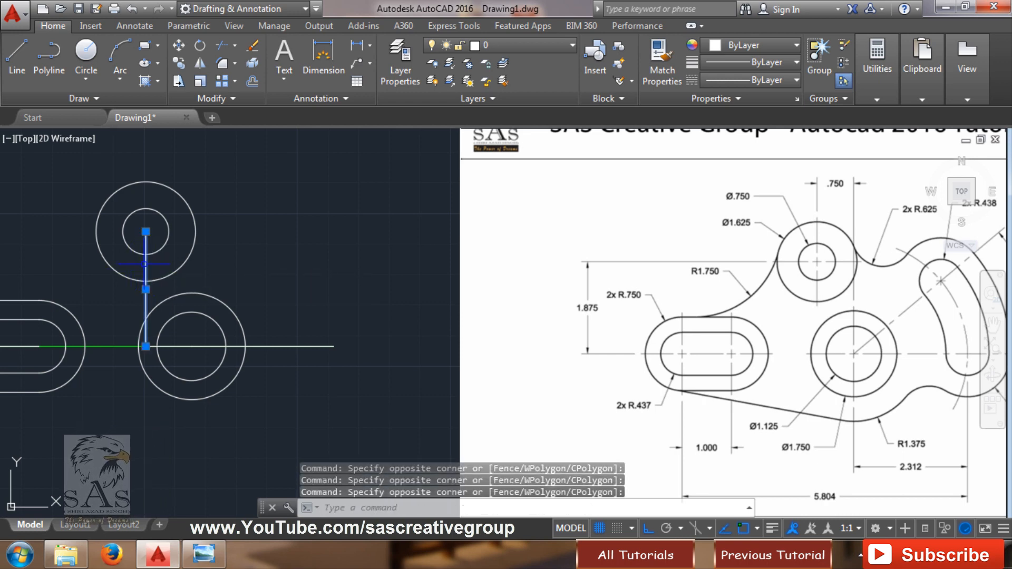
pyautogui.press('Delete')
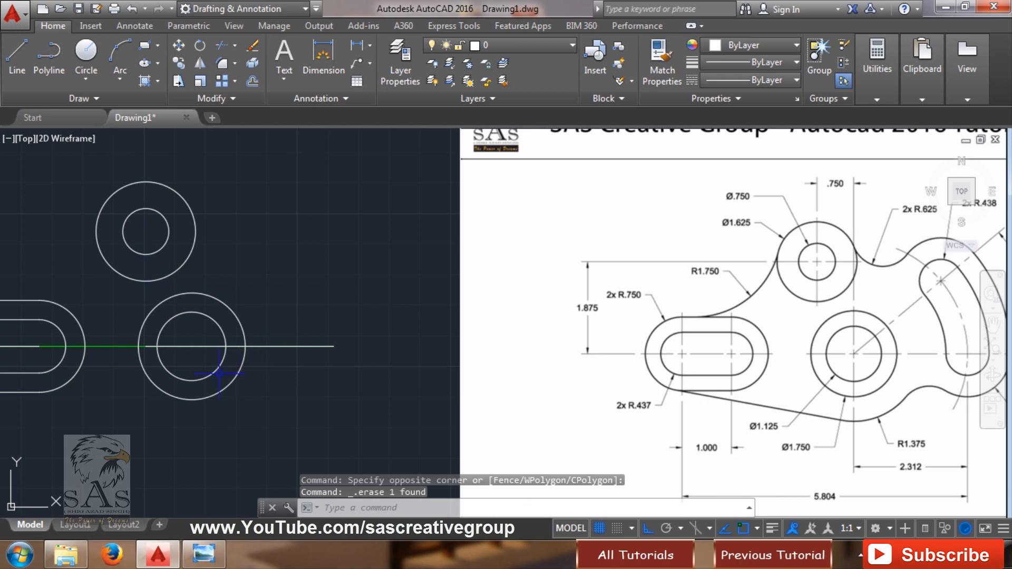
pyautogui.click(174, 346)
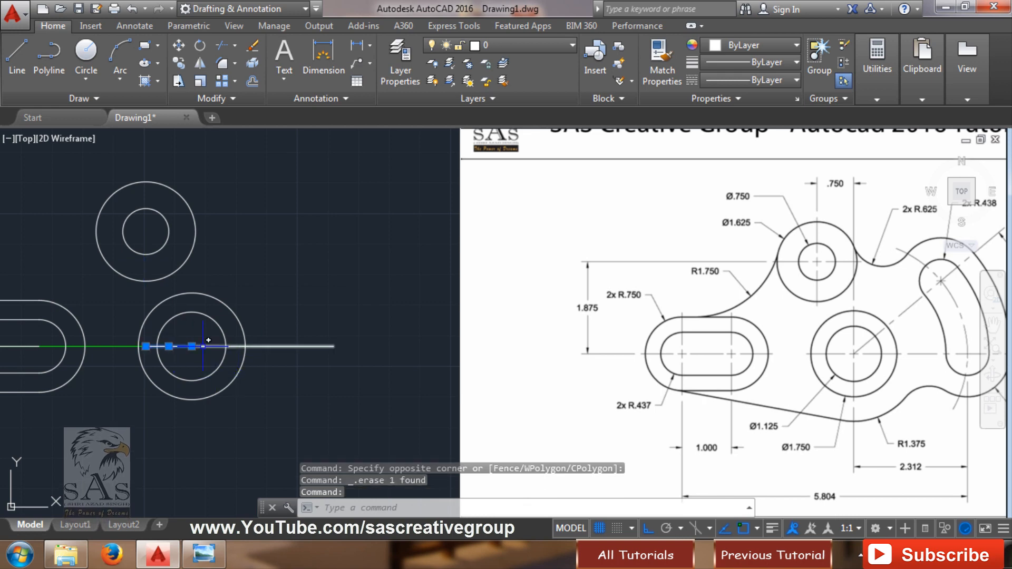
pyautogui.press('Delete')
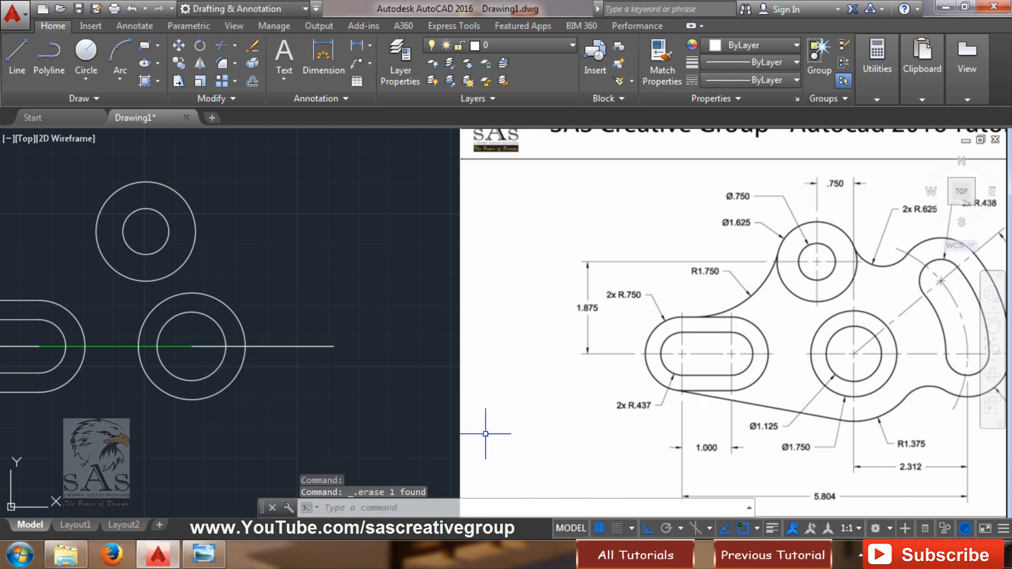
# - Draw a 1.750 radius Tan, Tan, Radius circle tangent to the left of the upper 1.625 diameter circle and the outer slot's upper-left edge
pyautogui.scroll(-2, 313, 280)
pyautogui.moveTo(312, 281); pyautogui.dragTo(258, 296, button='middle')
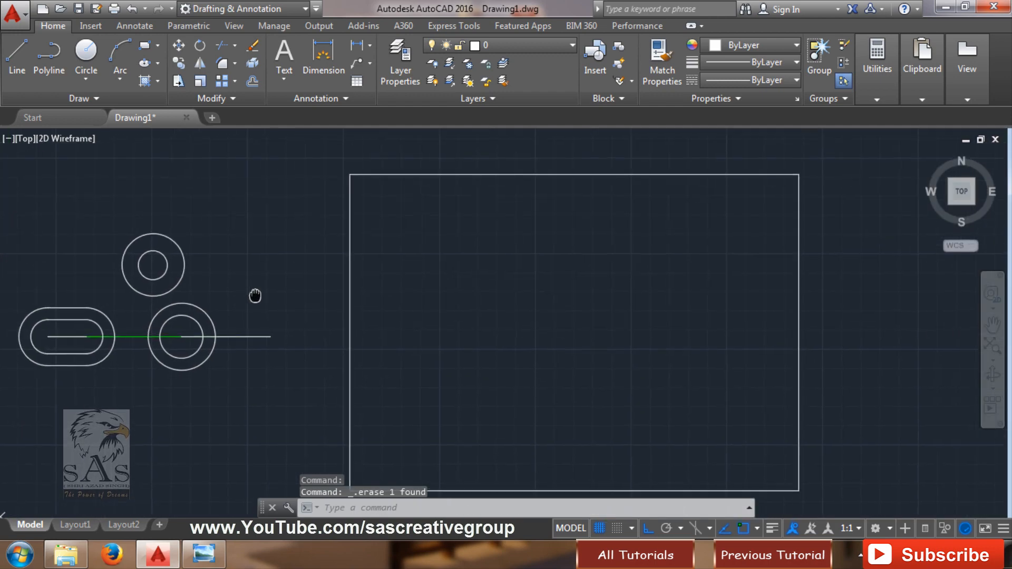
pyautogui.scroll(2, 596, 336)
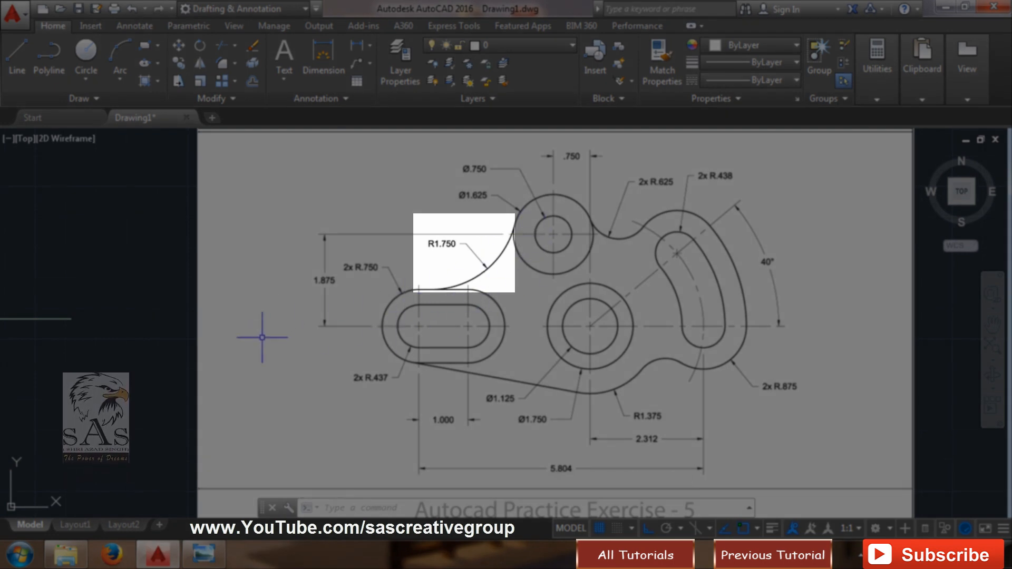
pyautogui.moveTo(262, 338)
pyautogui.mouseDown(button='middle')
pyautogui.moveTo(319, 344)
pyautogui.moveTo(276, 352)
pyautogui.mouseUp(button='middle')
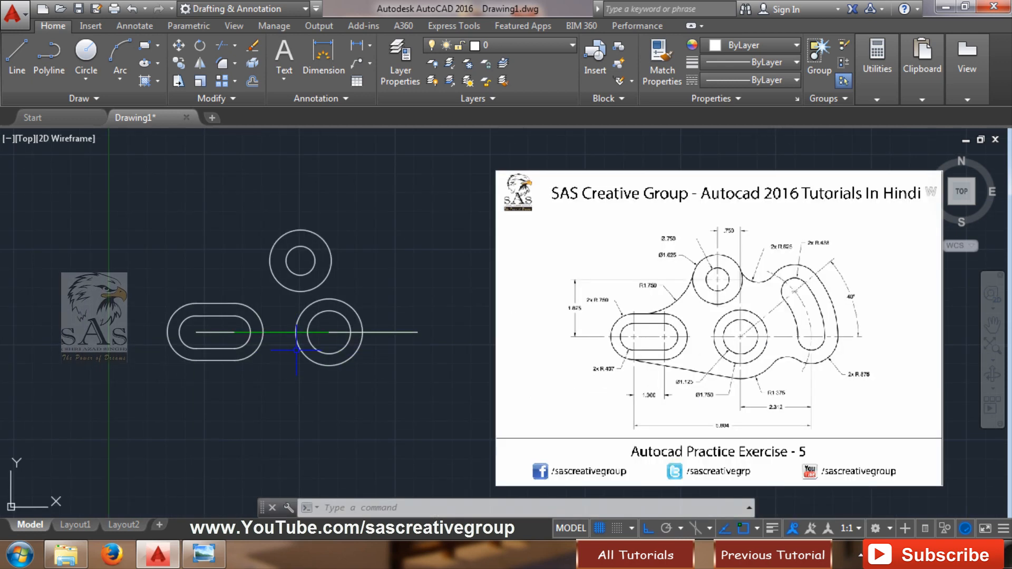
pyautogui.scroll(2, 297, 350)
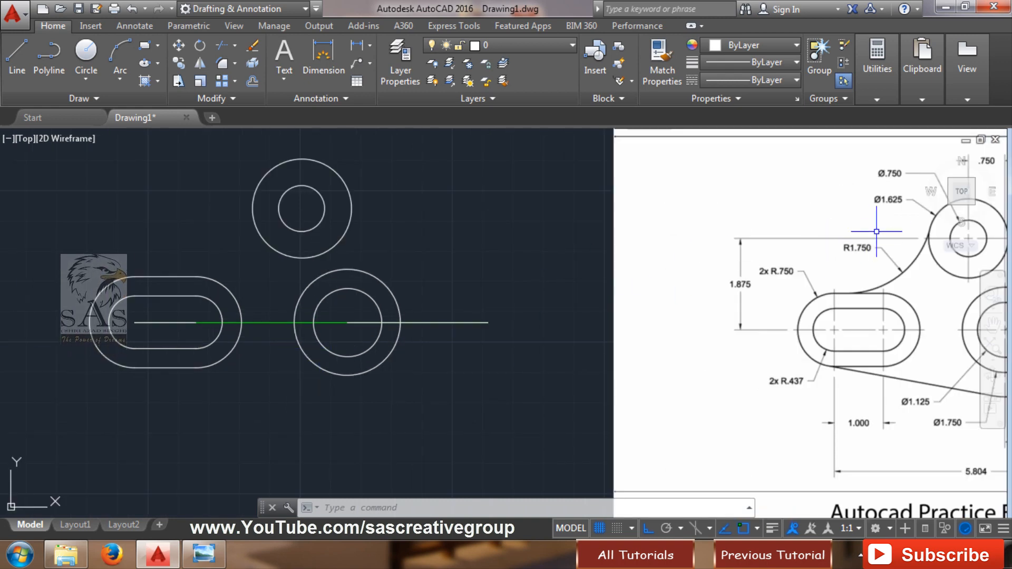
pyautogui.click(96, 80)
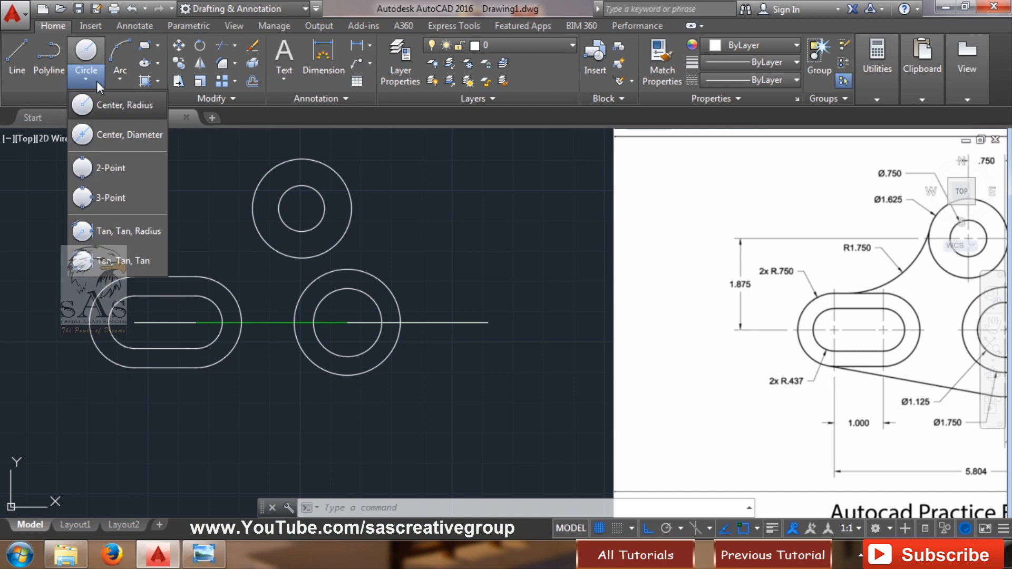
pyautogui.click(129, 237)
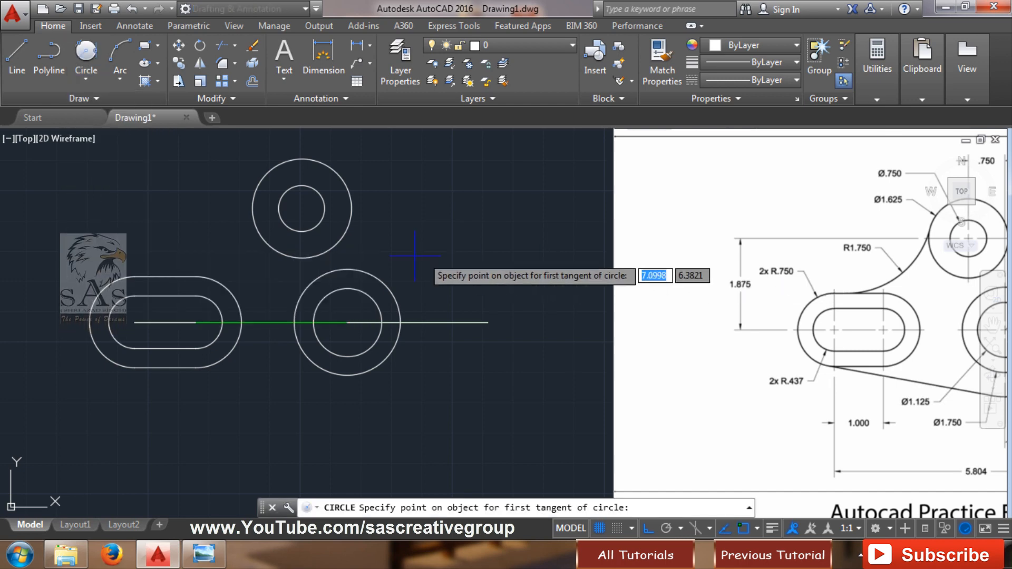
pyautogui.click(252, 204)
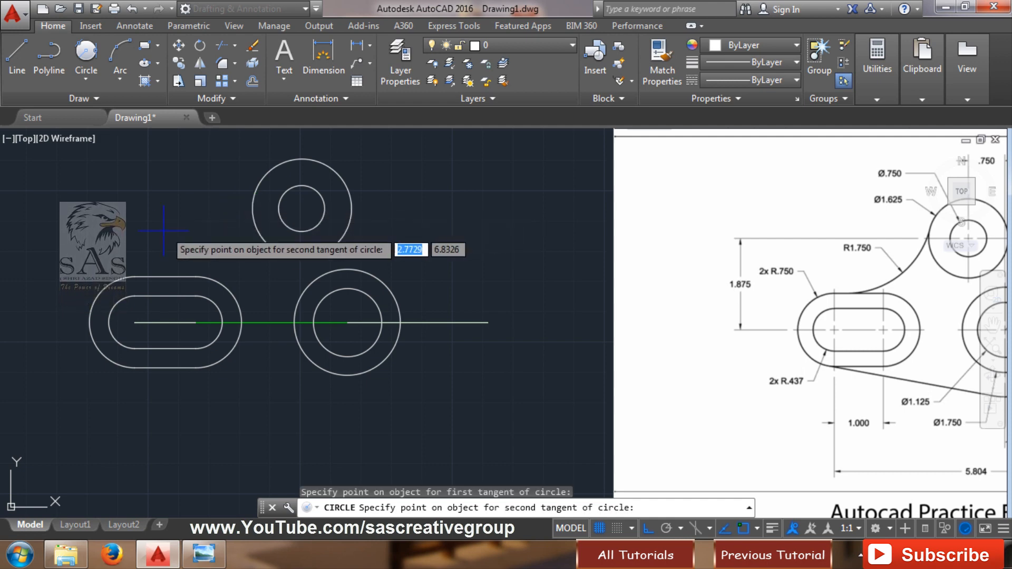
pyautogui.click(129, 278)
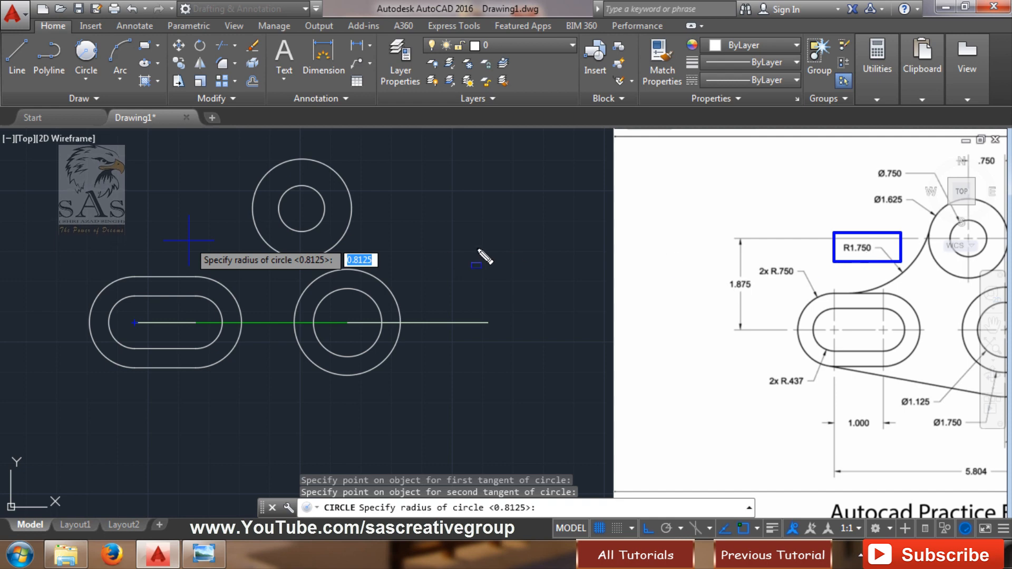
pyautogui.press('Escape')
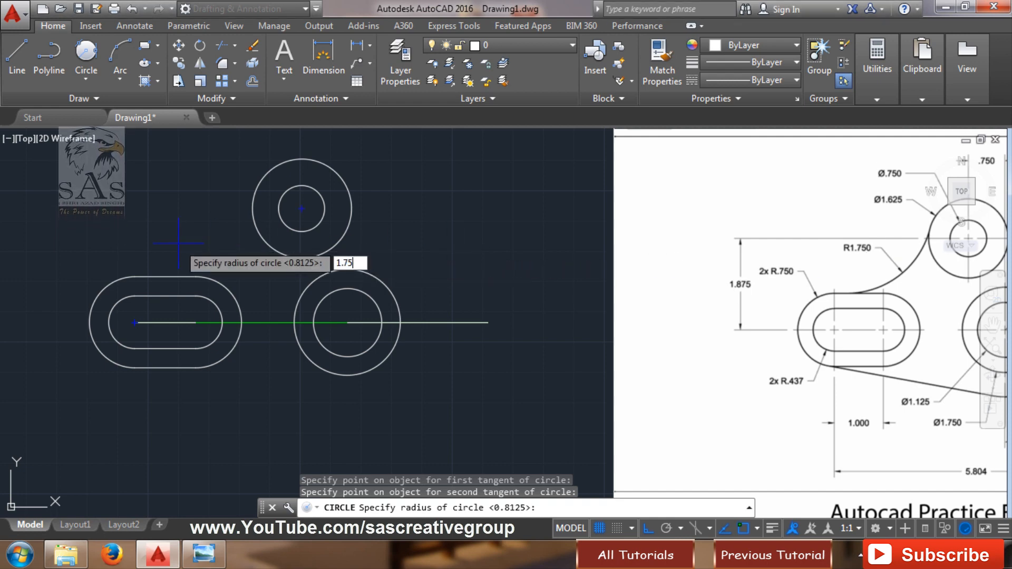
pyautogui.press('Return')
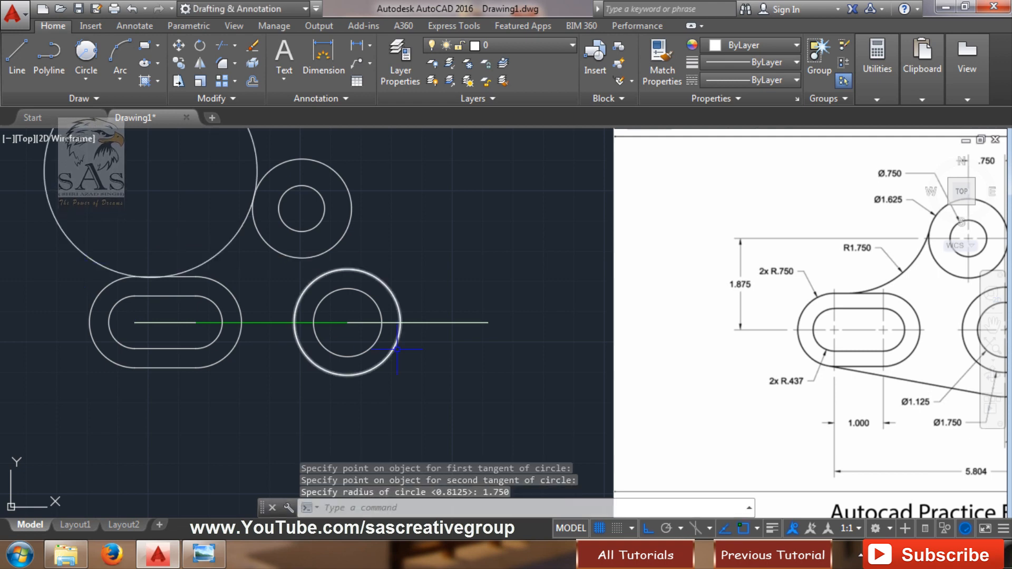
# - Trim away the outer part of the 1.750 radius circle, keeping the arc between the outer slot and the upper outer circle
pyautogui.moveTo(339, 339); pyautogui.dragTo(348, 437, button='middle')
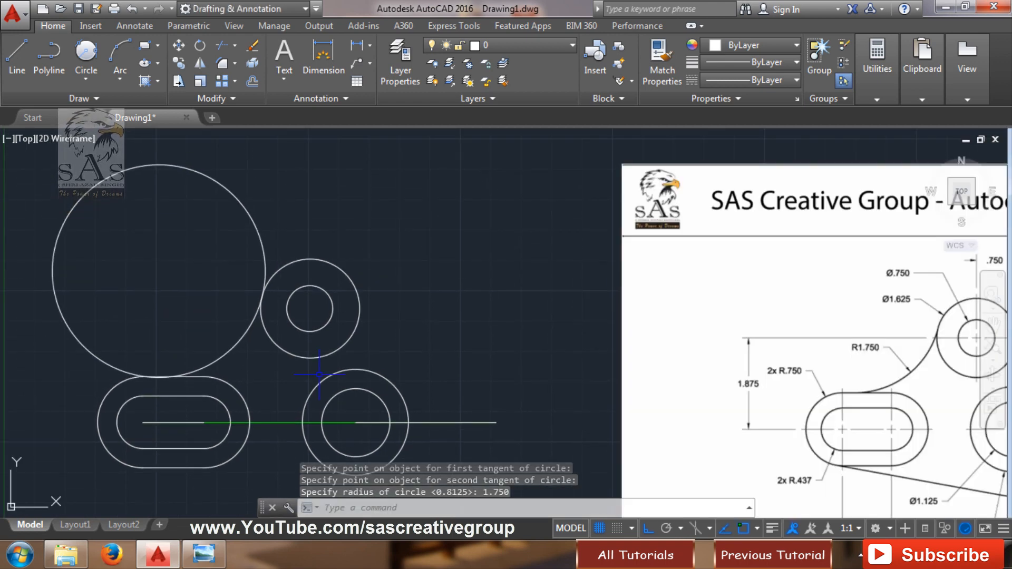
pyautogui.write('tr')
pyautogui.press('Return')
pyautogui.click(311, 221)
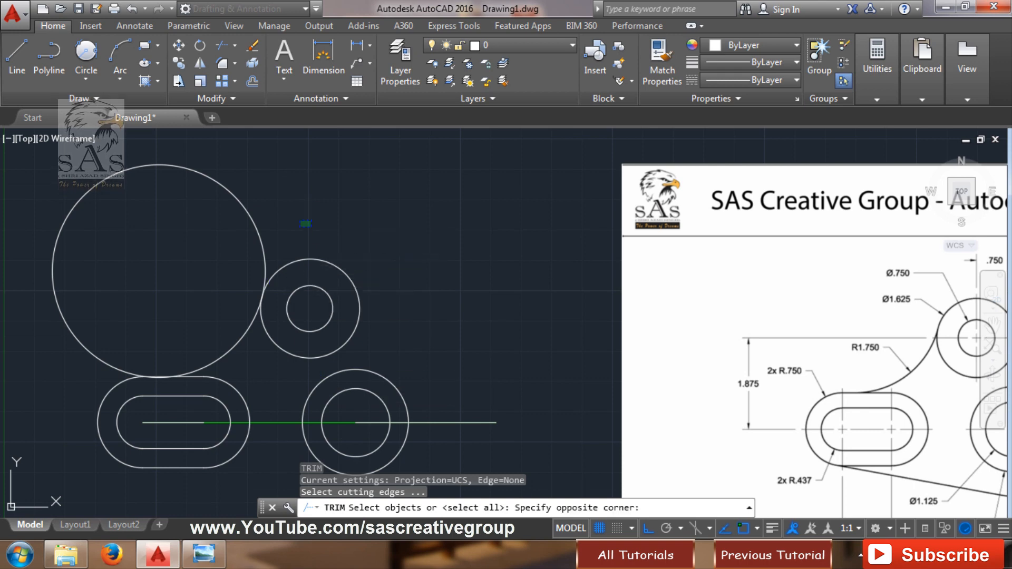
pyautogui.click(110, 404)
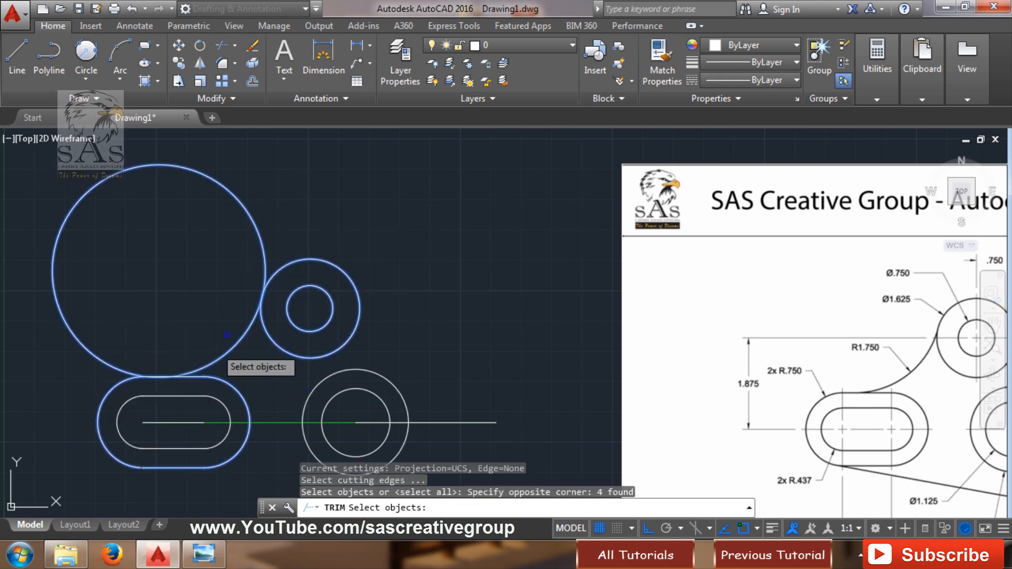
pyautogui.press('Return')
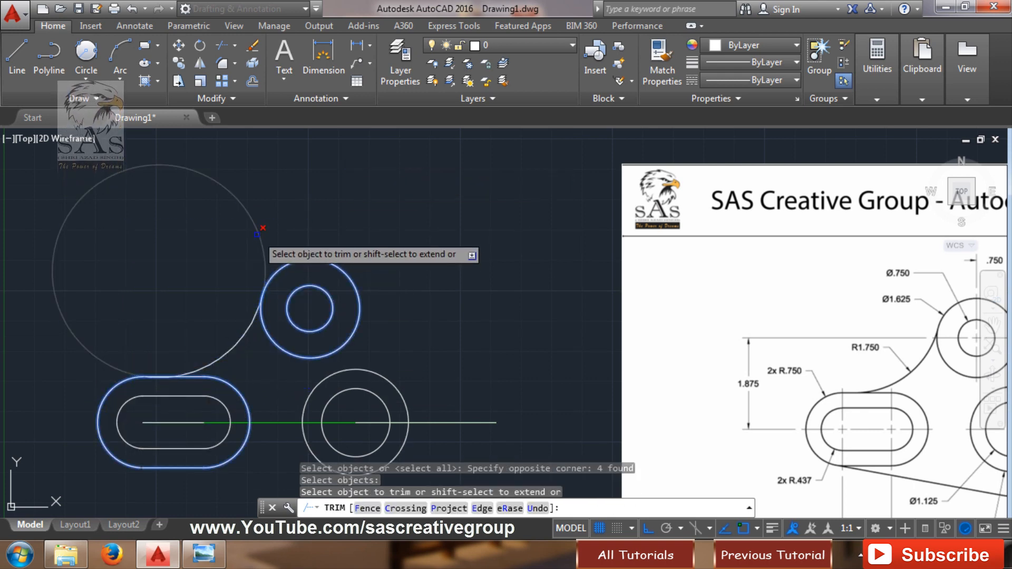
pyautogui.press('Escape')
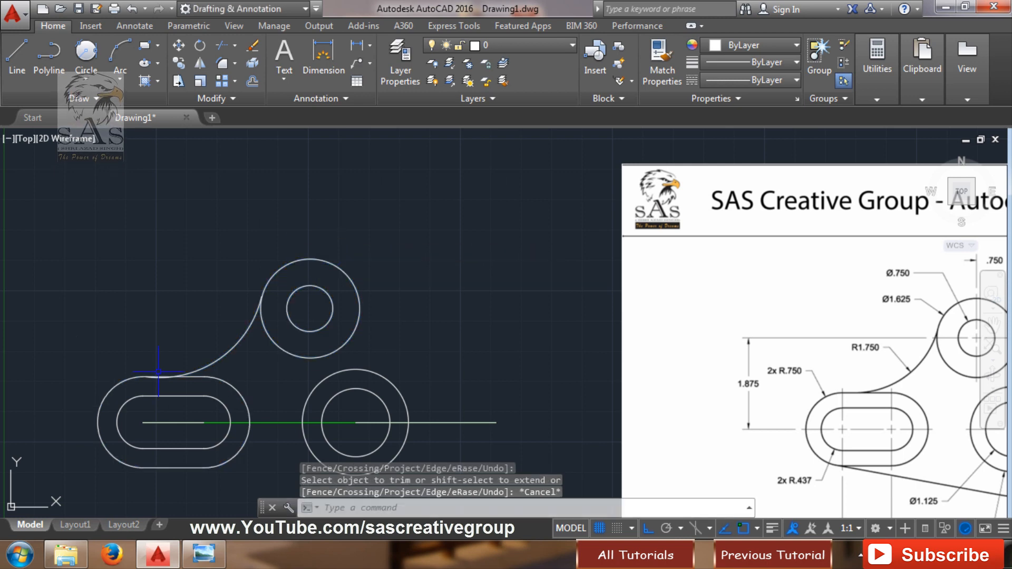
# - Trim the leftover piece of the tangent arc that dips below the outer slot's upper edge
pyautogui.scroll(6, 157, 378)
pyautogui.moveTo(236, 313); pyautogui.dragTo(349, 350, button='middle')
pyautogui.write('tr')
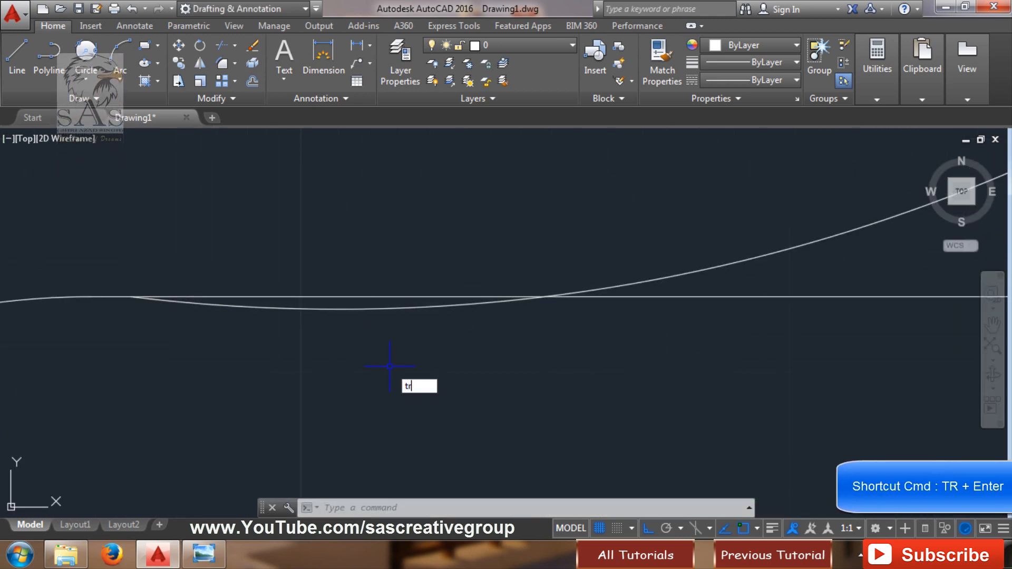
pyautogui.press('Return')
pyautogui.click(519, 240)
pyautogui.click(316, 369)
pyautogui.press('Return')
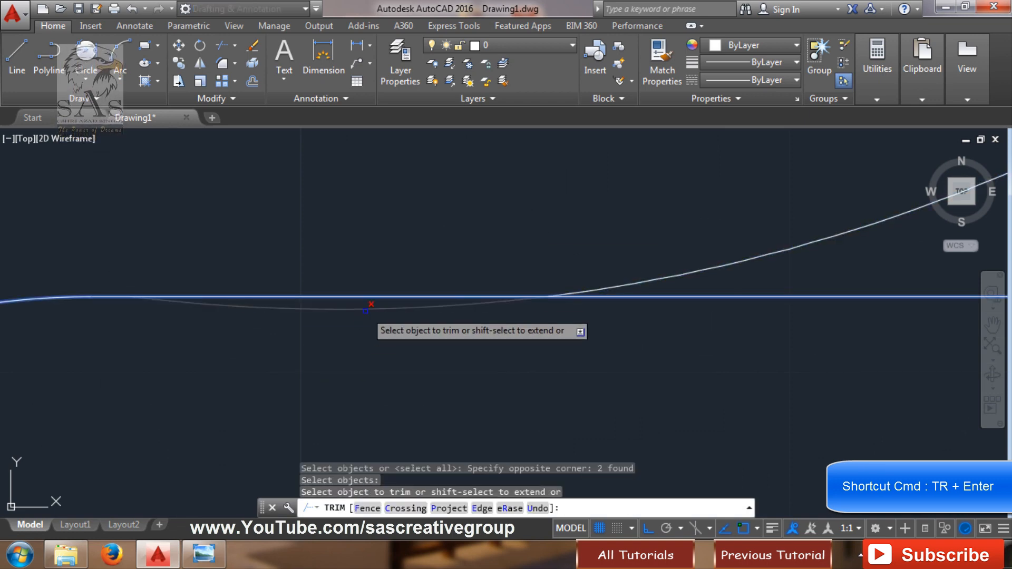
pyautogui.click(354, 308)
pyautogui.press('Escape')
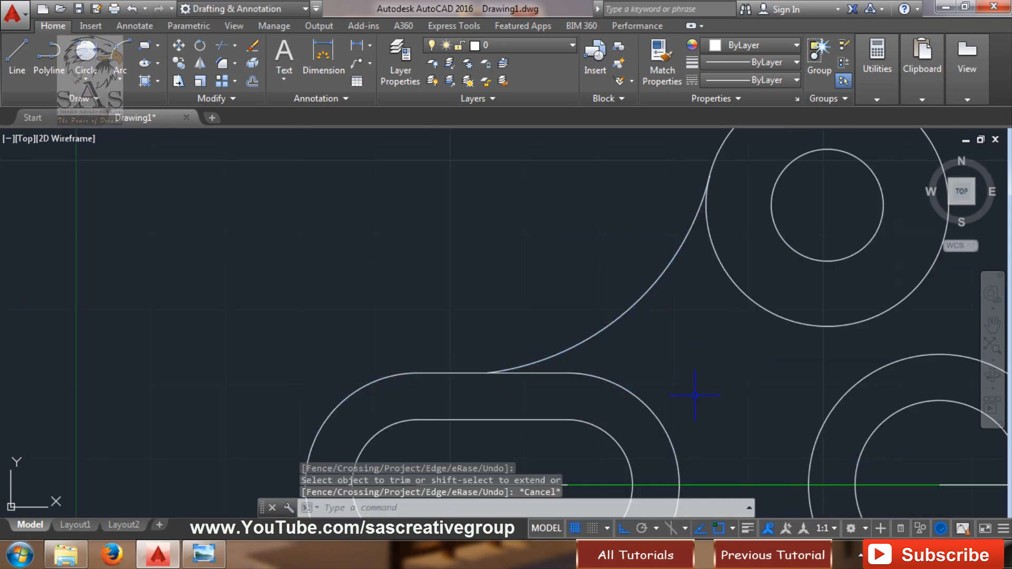
# - Draw a circle centered on the center concentric circles, with its radius reaching the right end of the 2.312 line
pyautogui.moveTo(230, 382)
pyautogui.mouseDown(button='middle')
pyautogui.moveTo(309, 384)
pyautogui.moveTo(221, 362)
pyautogui.mouseUp(button='middle')
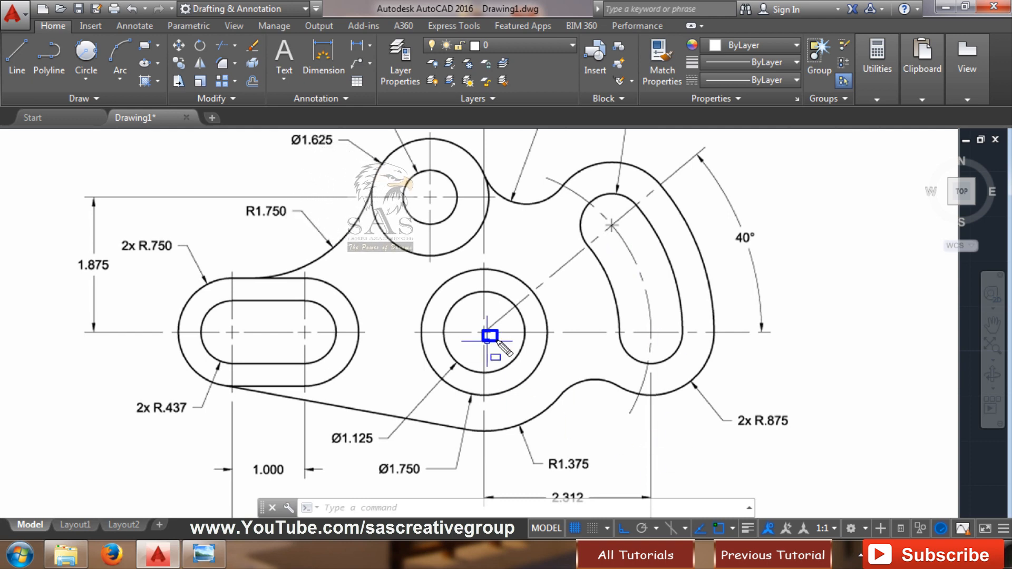
pyautogui.moveTo(497, 341); pyautogui.dragTo(634, 349)
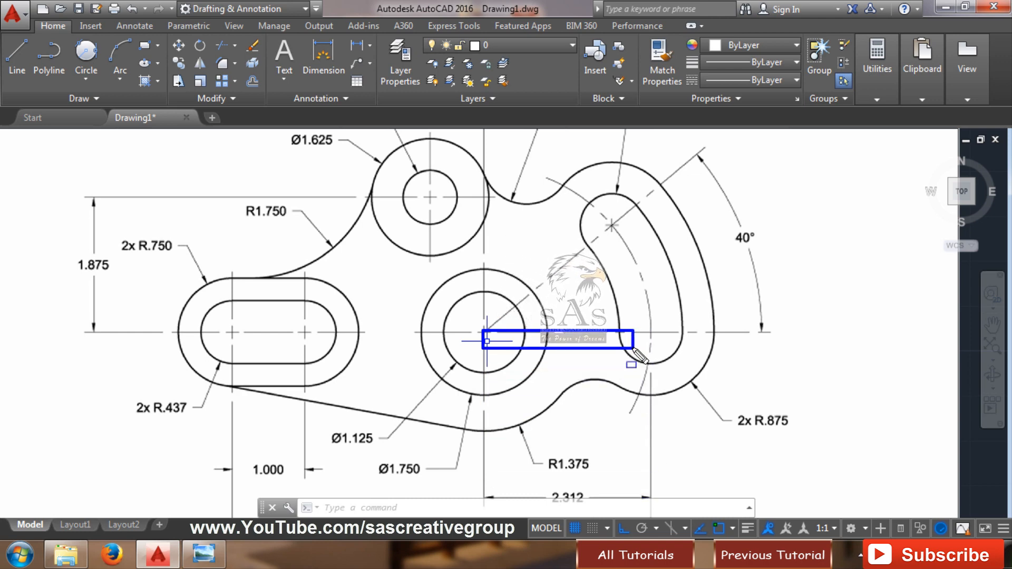
pyautogui.press('Escape')
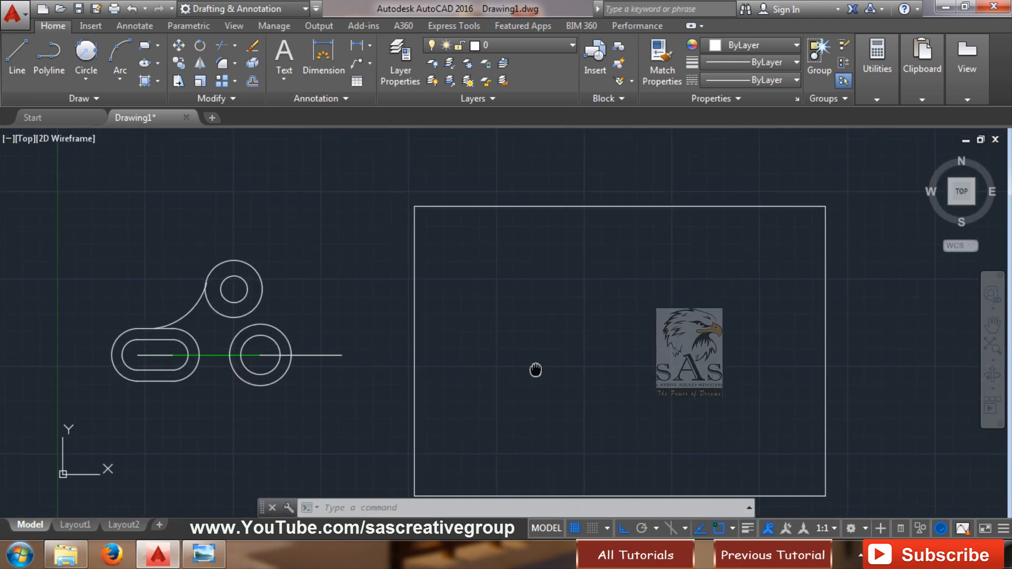
pyautogui.scroll(2, 535, 370)
pyautogui.write('c')
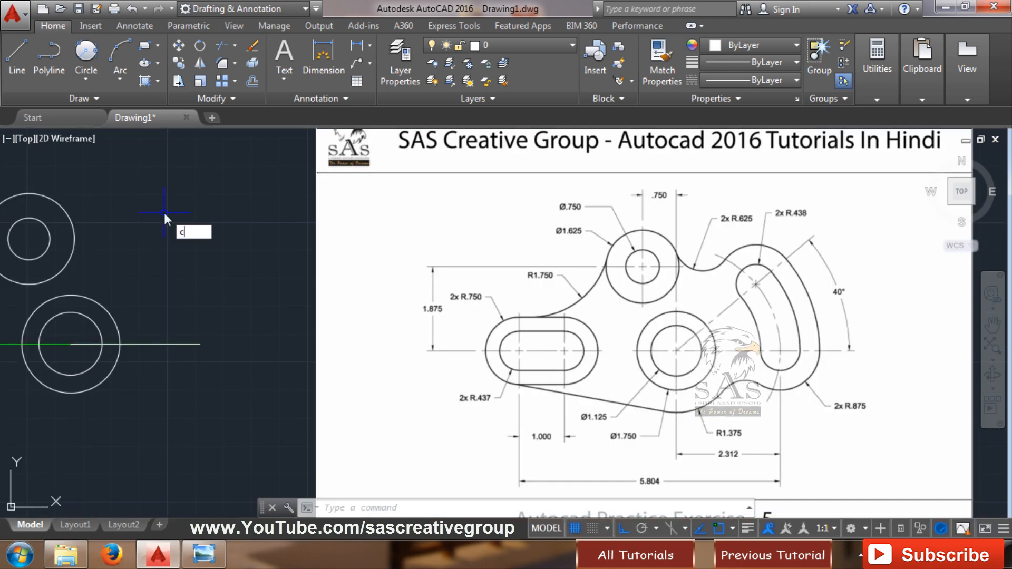
pyautogui.press('Return')
pyautogui.click(71, 344)
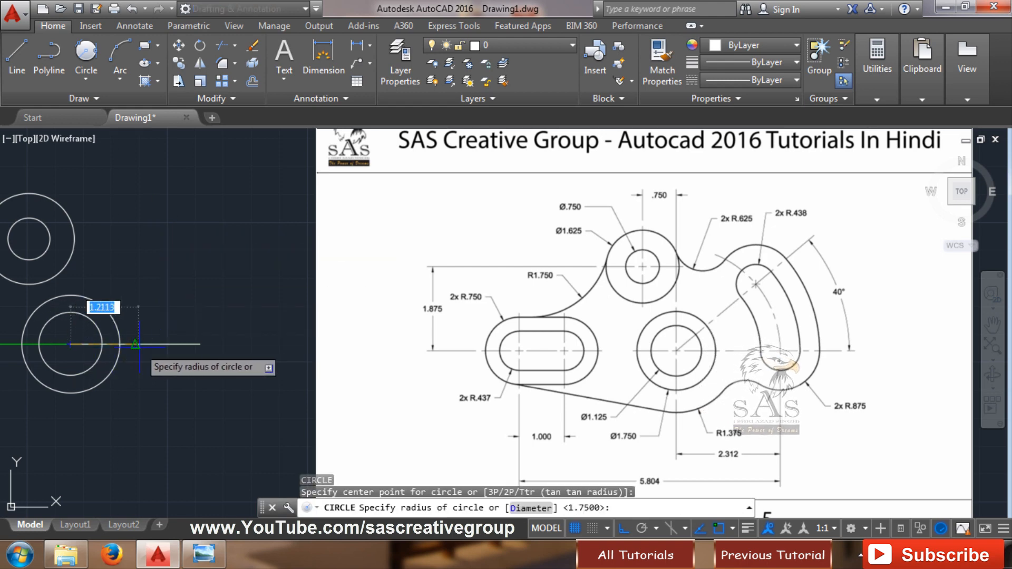
pyautogui.click(201, 346)
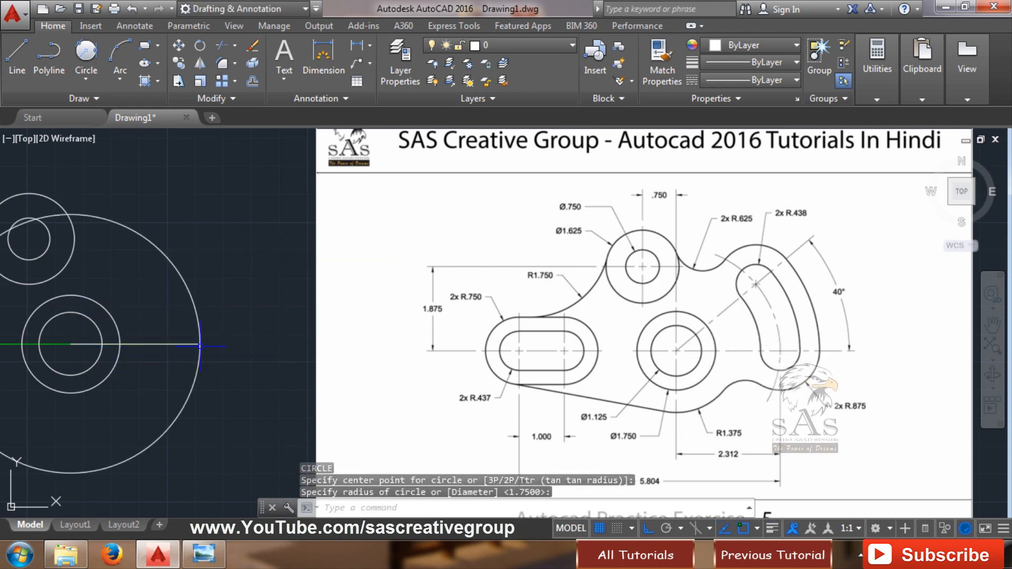
# - Change the color of the large circle through the 2.312 line's right end to red
pyautogui.moveTo(243, 347); pyautogui.dragTo(304, 333, button='middle')
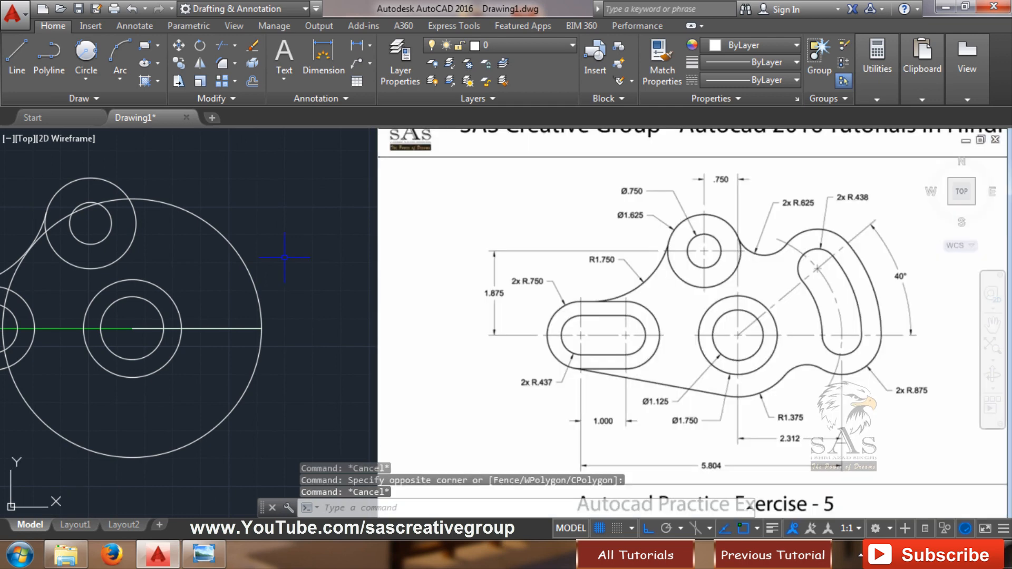
pyautogui.click(339, 253)
pyautogui.click(215, 282)
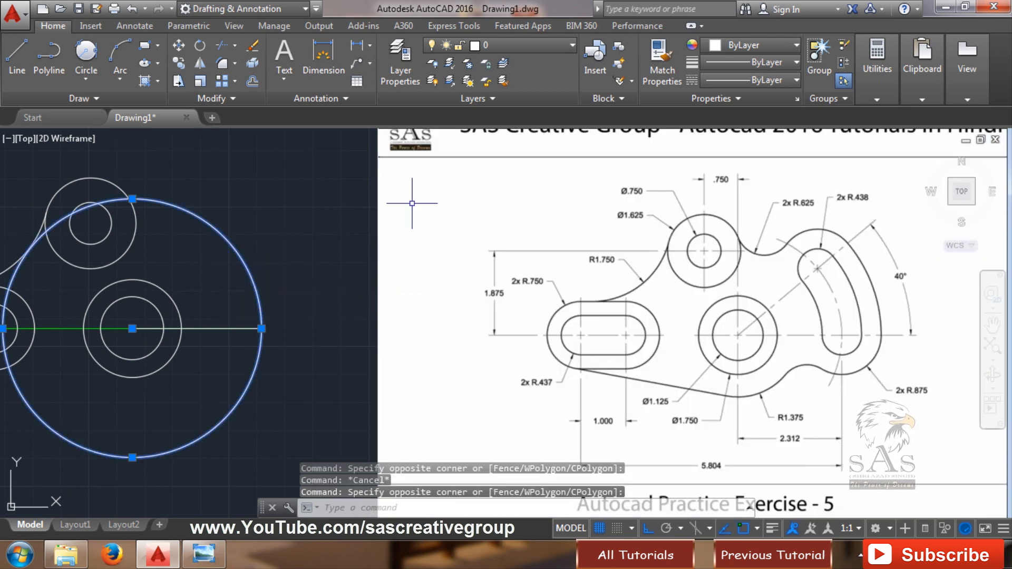
pyautogui.click(777, 48)
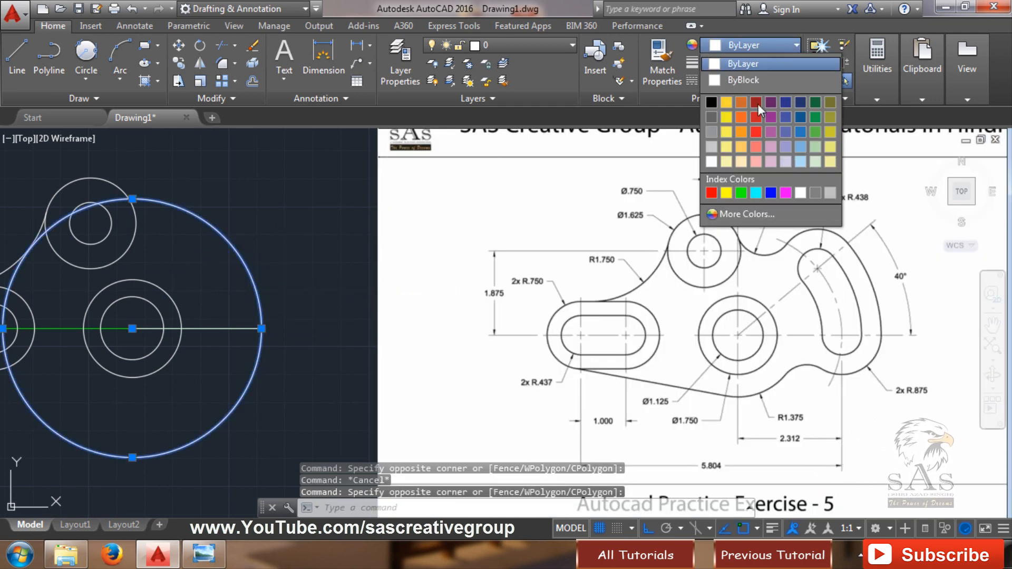
pyautogui.click(756, 131)
pyautogui.press('Escape')
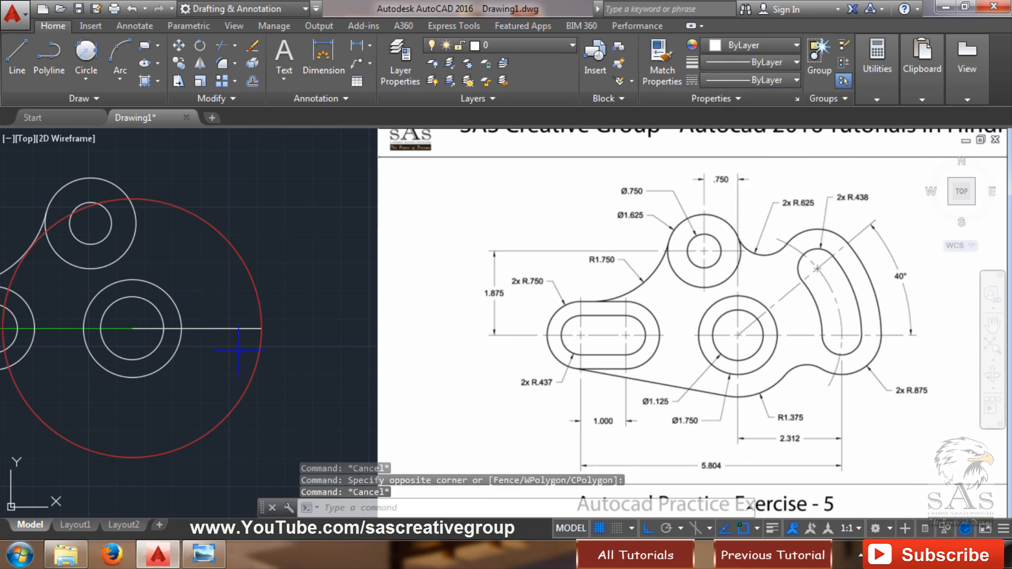
pyautogui.scroll(1, 239, 349)
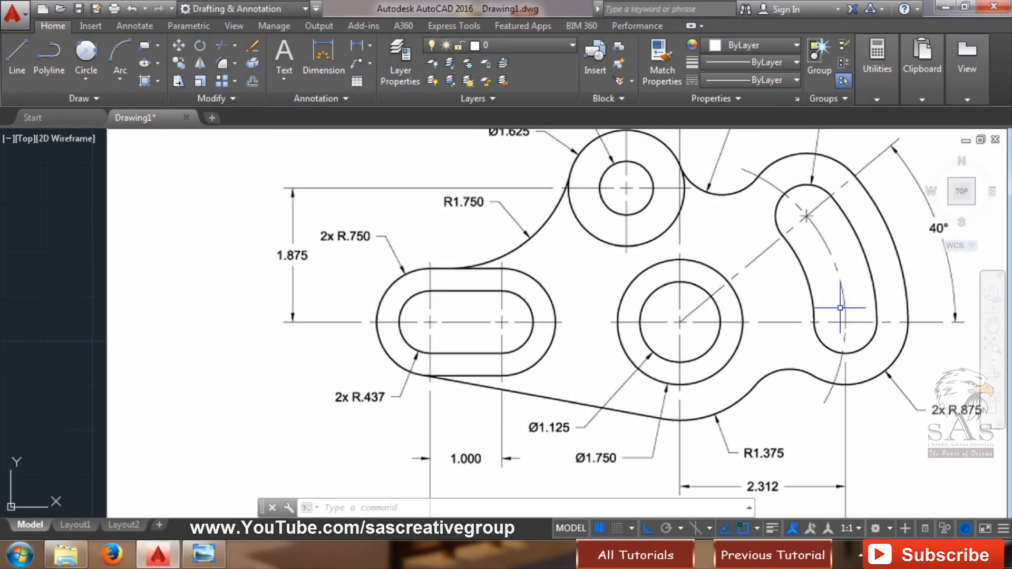
pyautogui.scroll(-2, 839, 300)
pyautogui.moveTo(839, 294); pyautogui.dragTo(836, 305, button='middle')
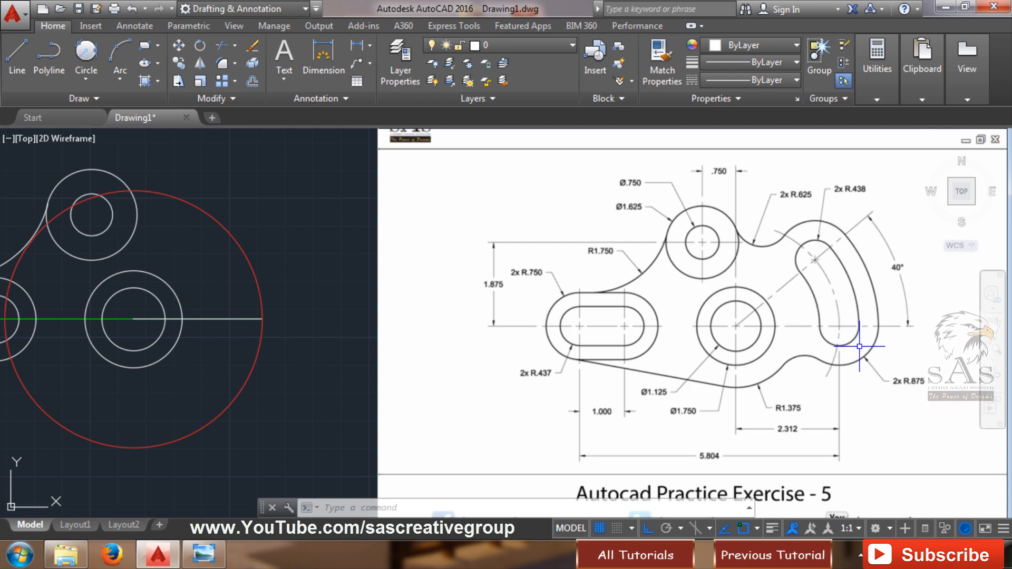
# - Draw a circle of radius .438 centered on the right end of the 2.312 line
pyautogui.scroll(-1, 855, 357)
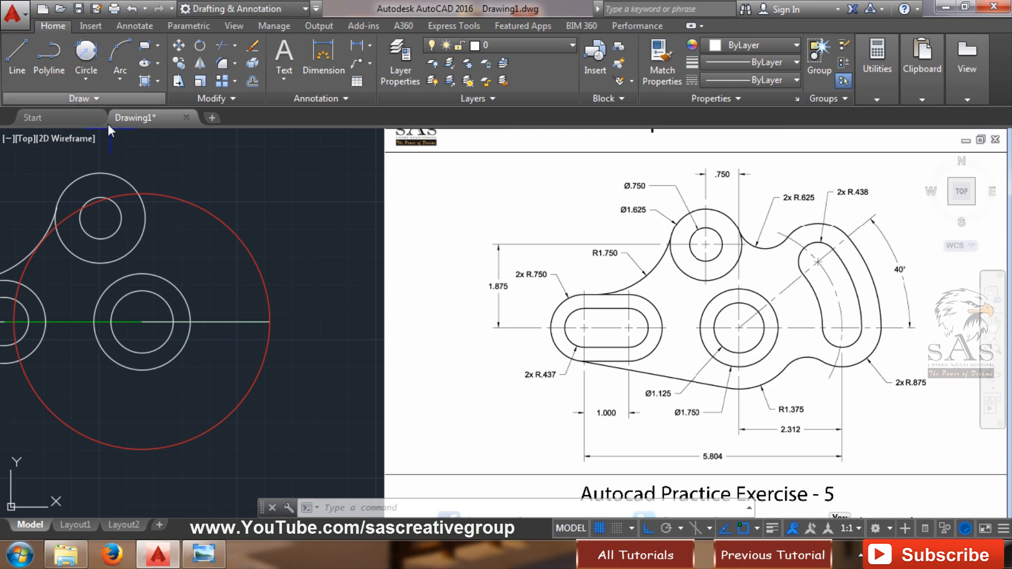
pyautogui.click(90, 81)
pyautogui.click(109, 103)
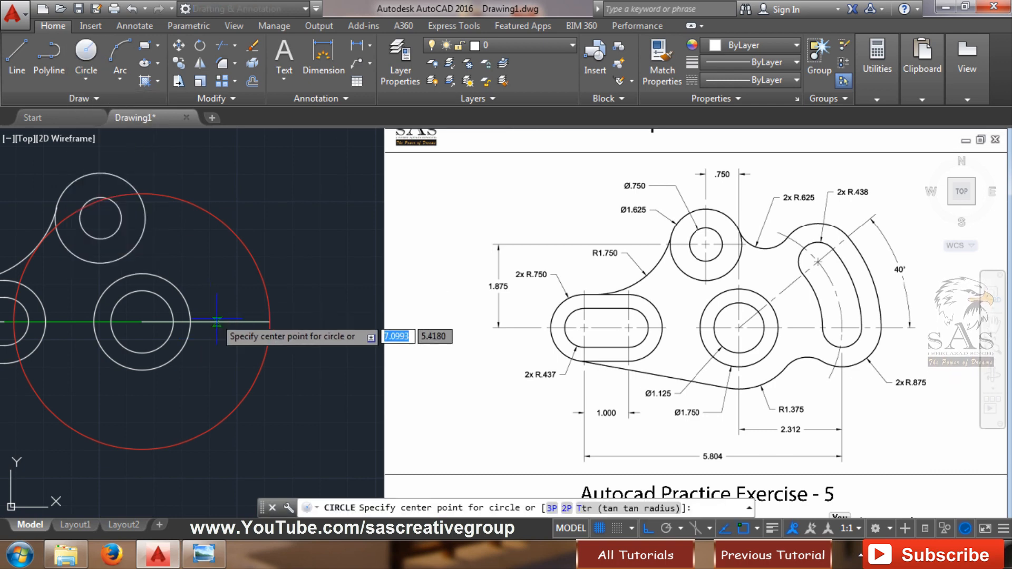
pyautogui.click(270, 321)
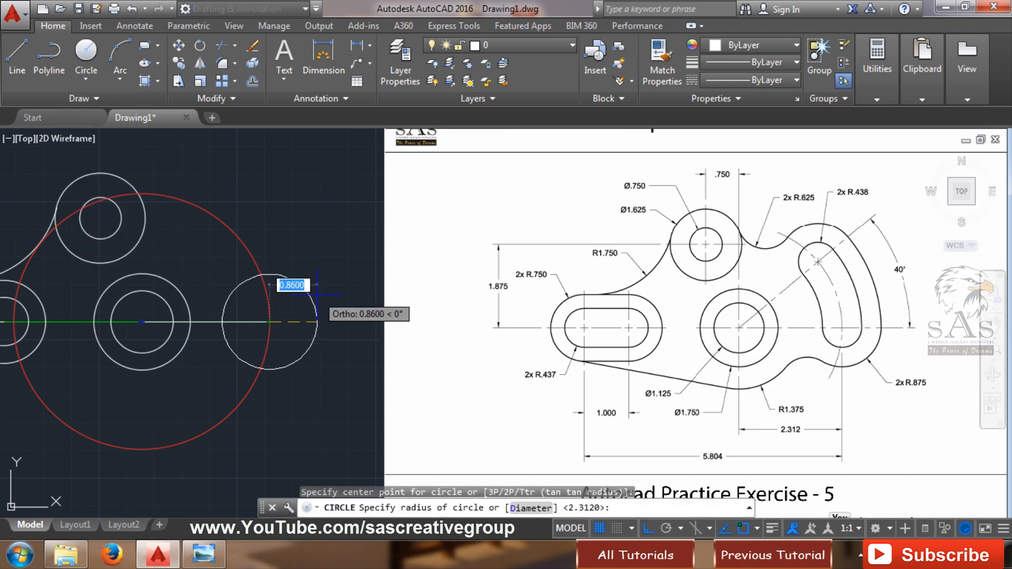
pyautogui.write('.438')
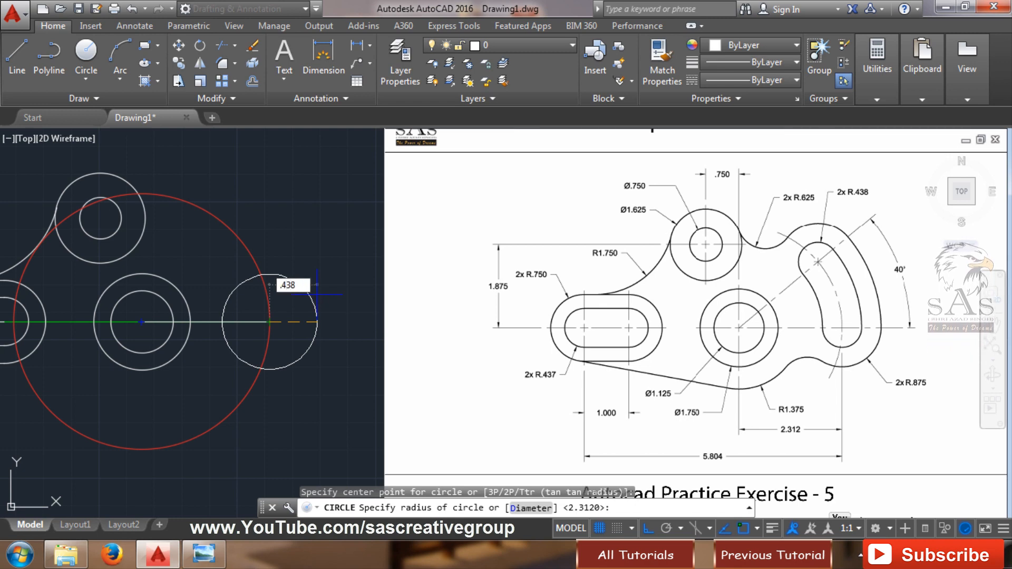
pyautogui.press('Return')
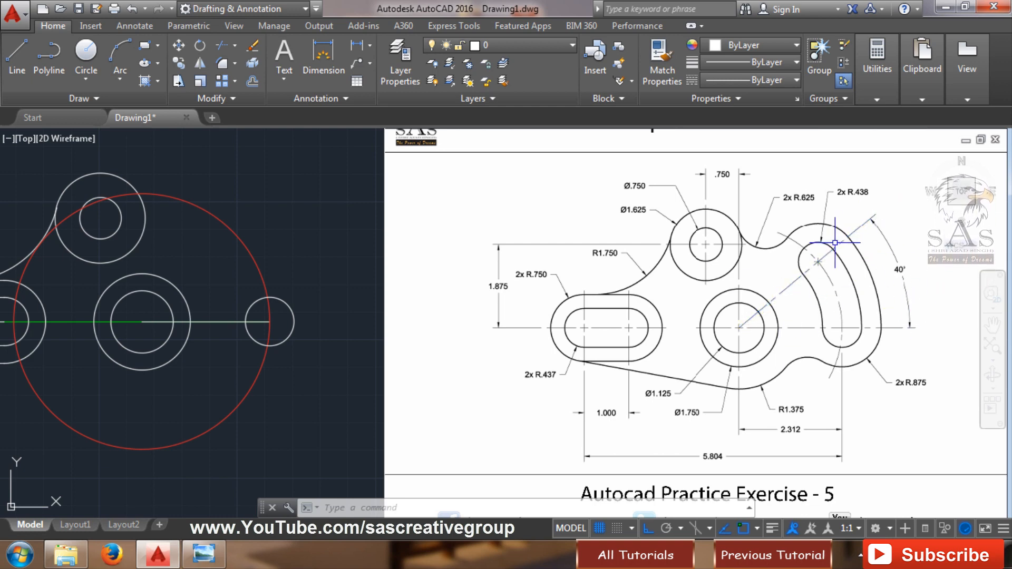
# - Draw a line 4 units long at 40° from the center of the center concentric circles, up and to the right
pyautogui.click(16, 56)
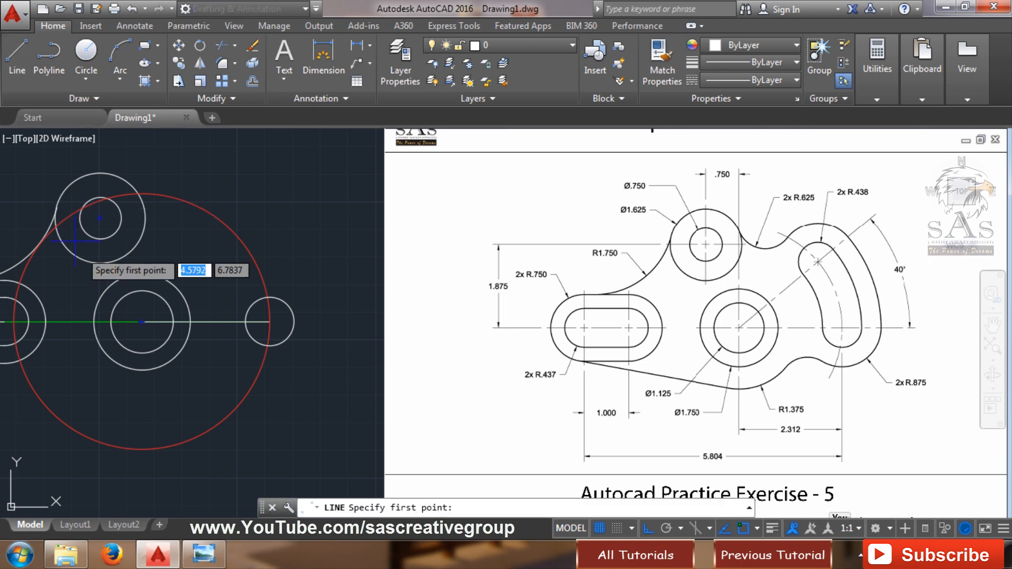
pyautogui.click(142, 322)
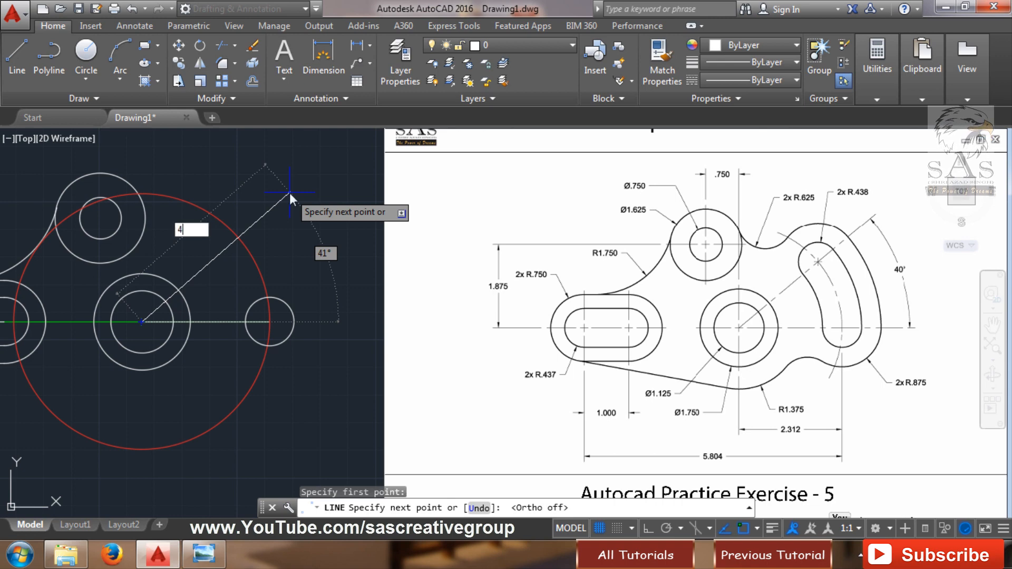
pyautogui.press('Tab')
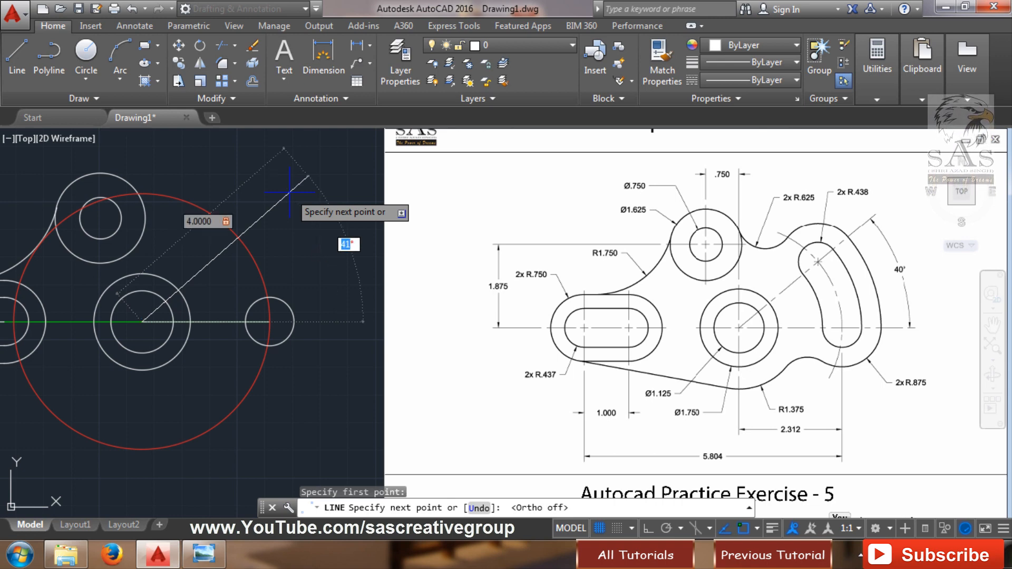
pyautogui.press('Return')
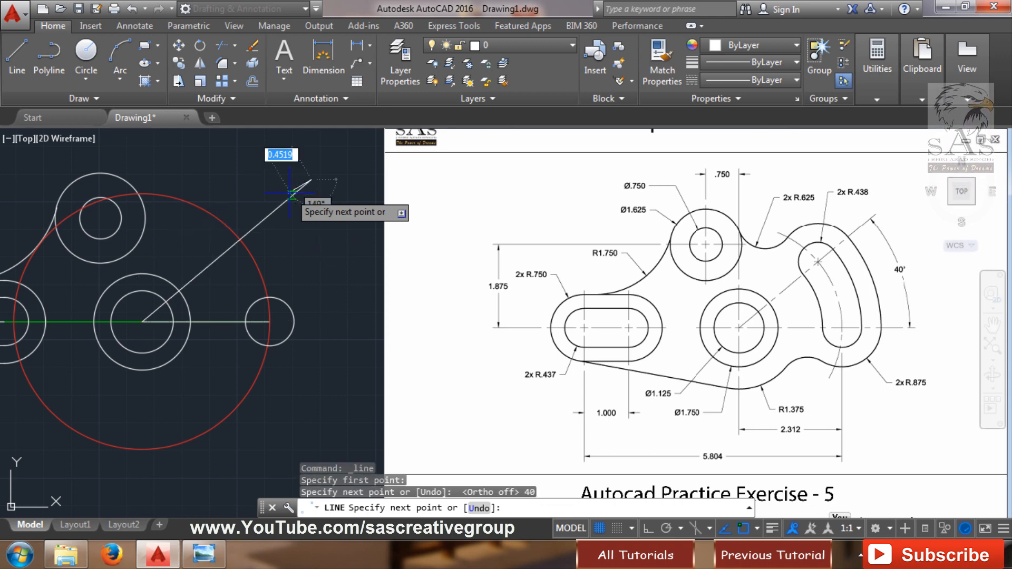
pyautogui.press('Escape')
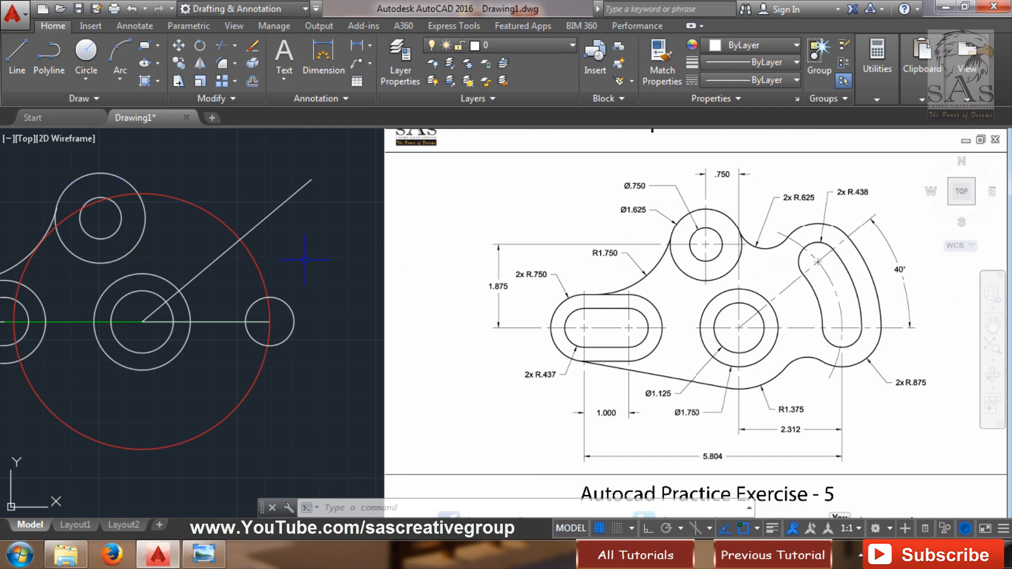
# - Draw a circle of radius .438 centered where the 40° line crosses the red circle
pyautogui.click(86, 53)
pyautogui.click(239, 240)
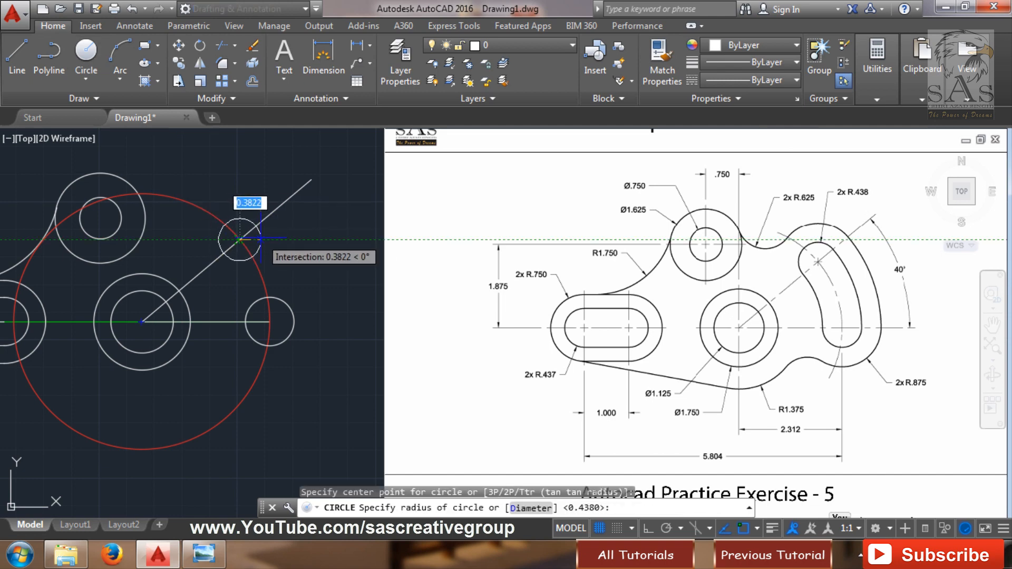
pyautogui.press('BackSpace')
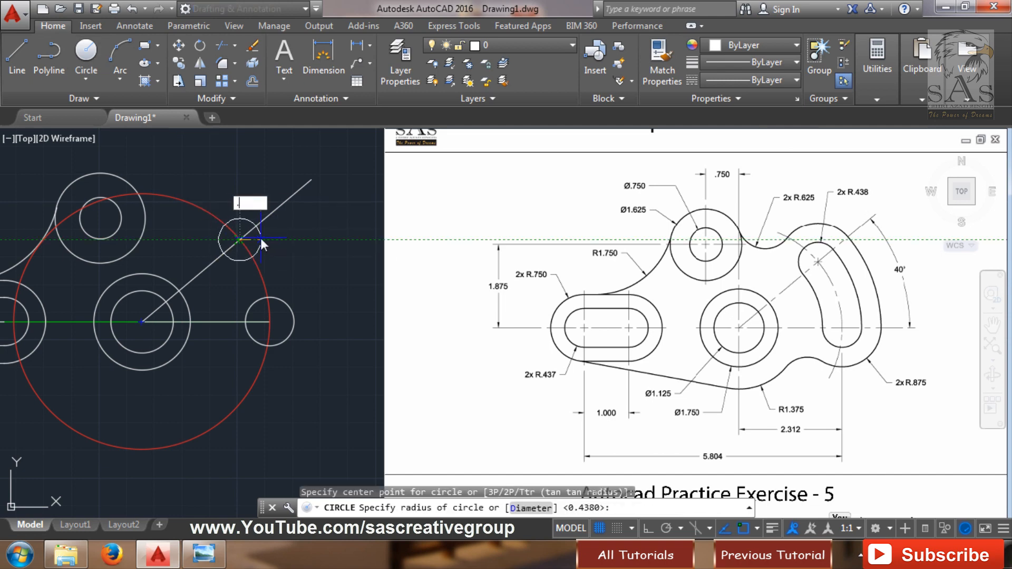
pyautogui.write('.438')
pyautogui.press('Return')
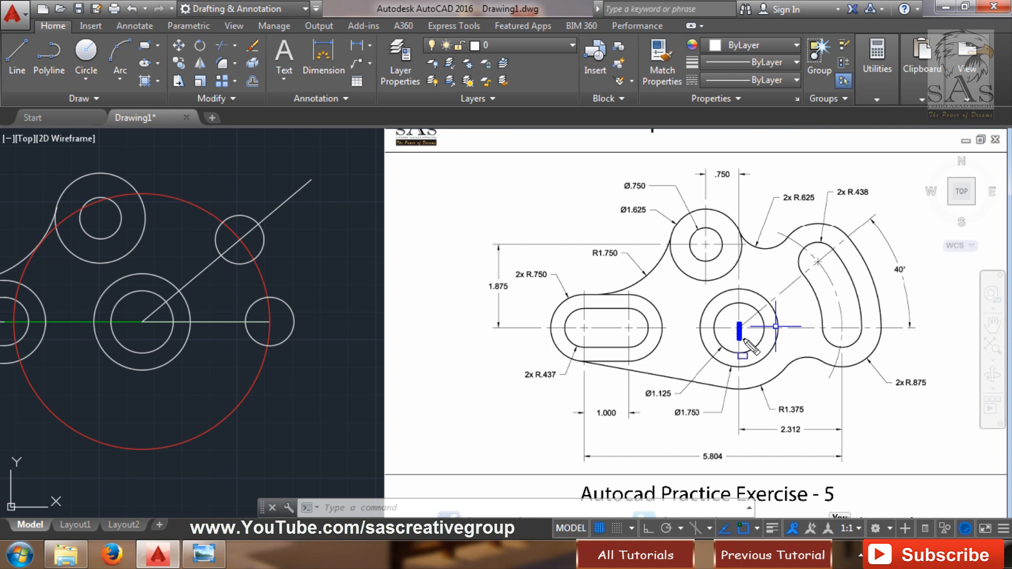
pyautogui.moveTo(743, 341); pyautogui.dragTo(823, 331)
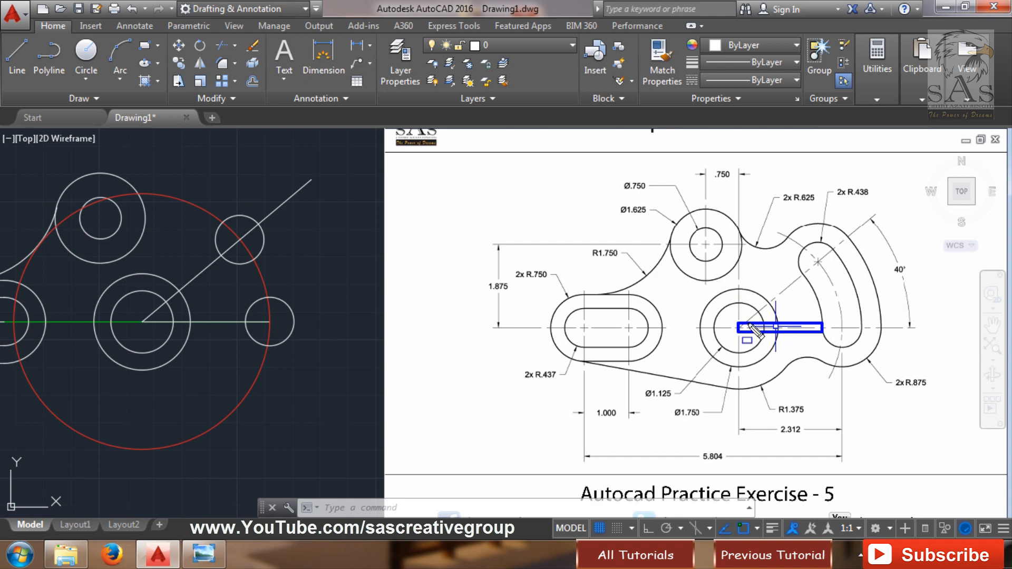
pyautogui.moveTo(742, 330); pyautogui.dragTo(874, 334)
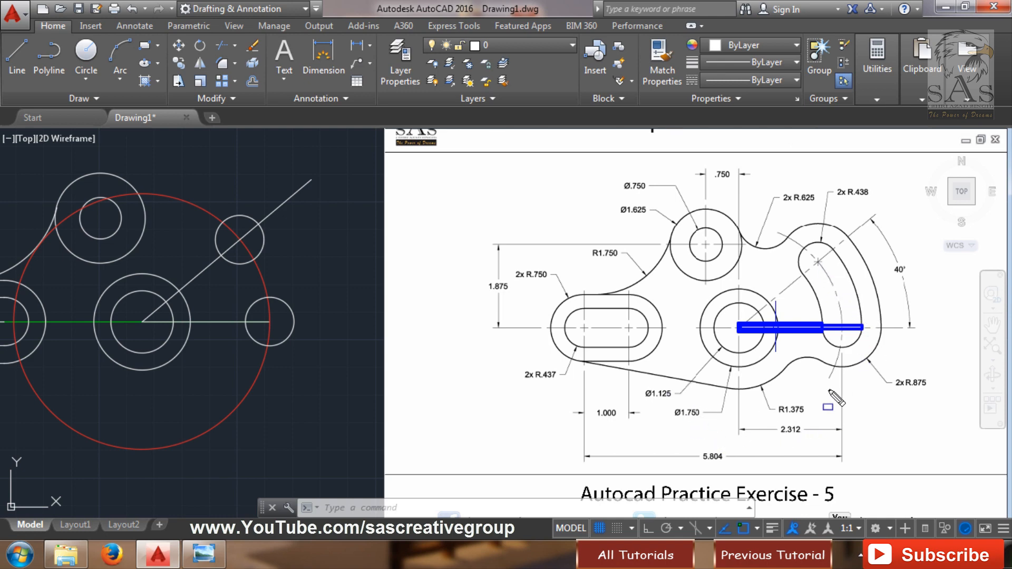
pyautogui.press('Escape')
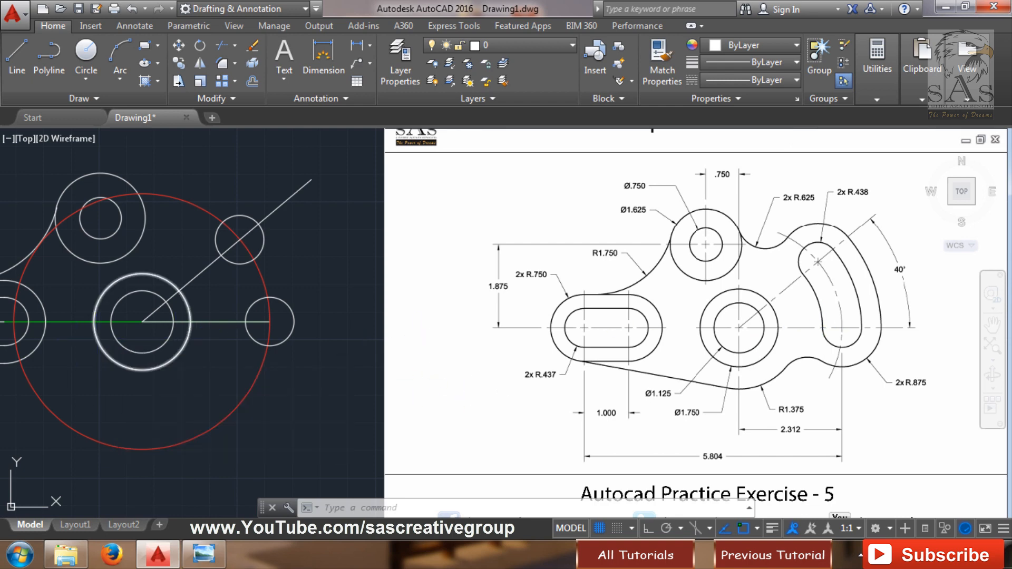
# - Draw two circles from the center concentric circles' center, reaching the near and far quadrants of the .438 circle on the horizontal line
pyautogui.press('Return')
pyautogui.click(141, 322)
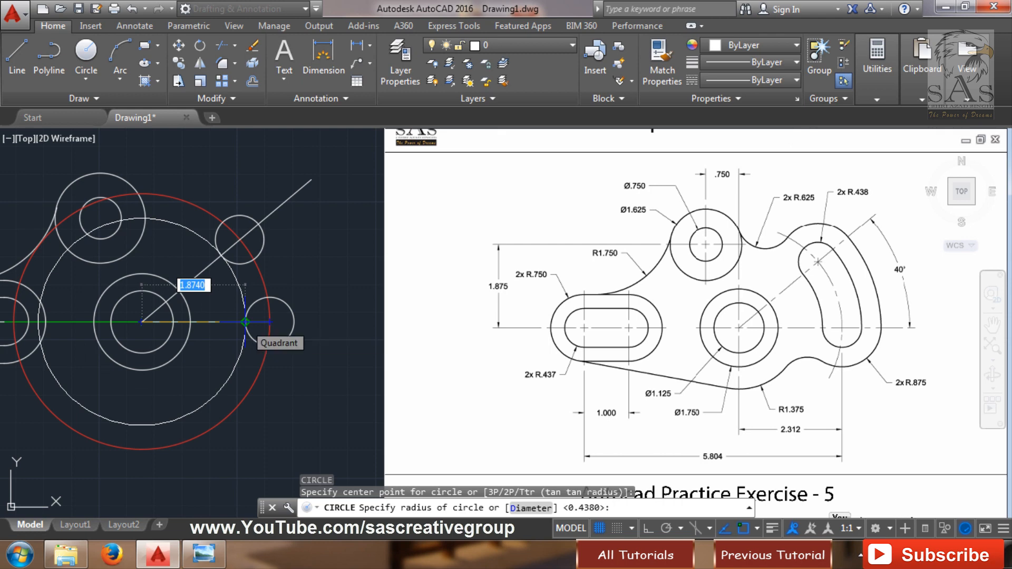
pyautogui.click(245, 322)
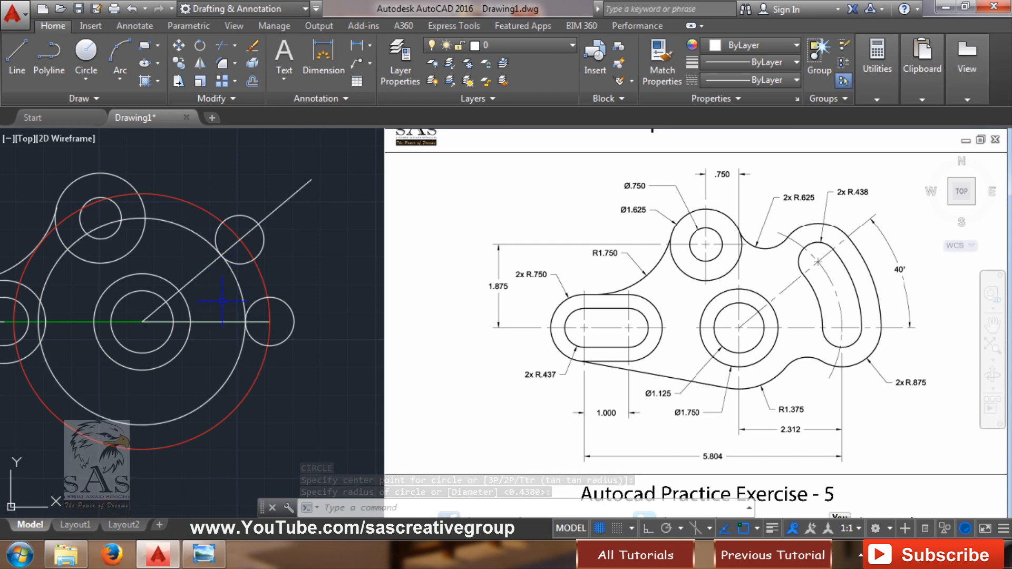
pyautogui.press('Return')
pyautogui.click(141, 322)
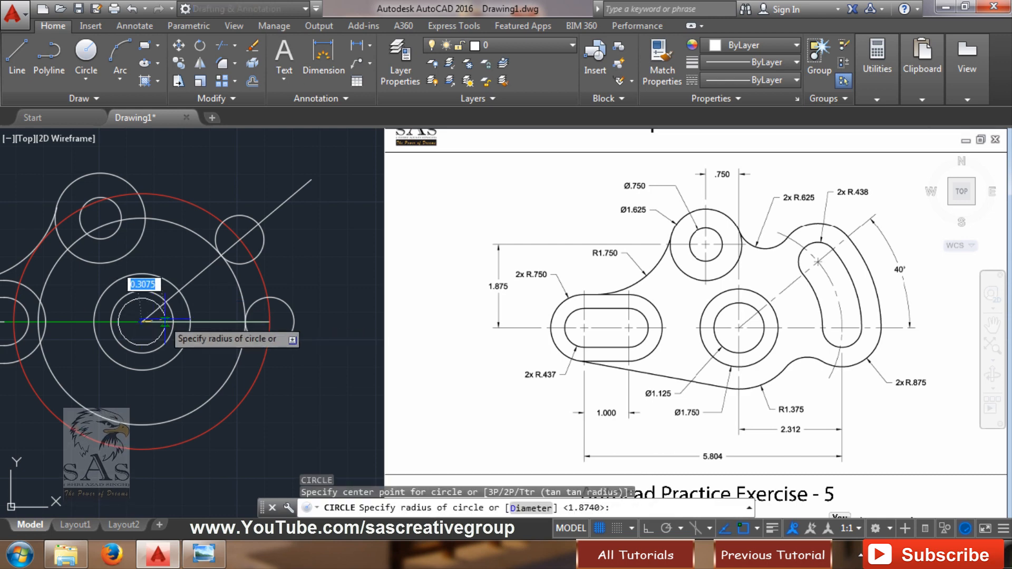
pyautogui.click(295, 321)
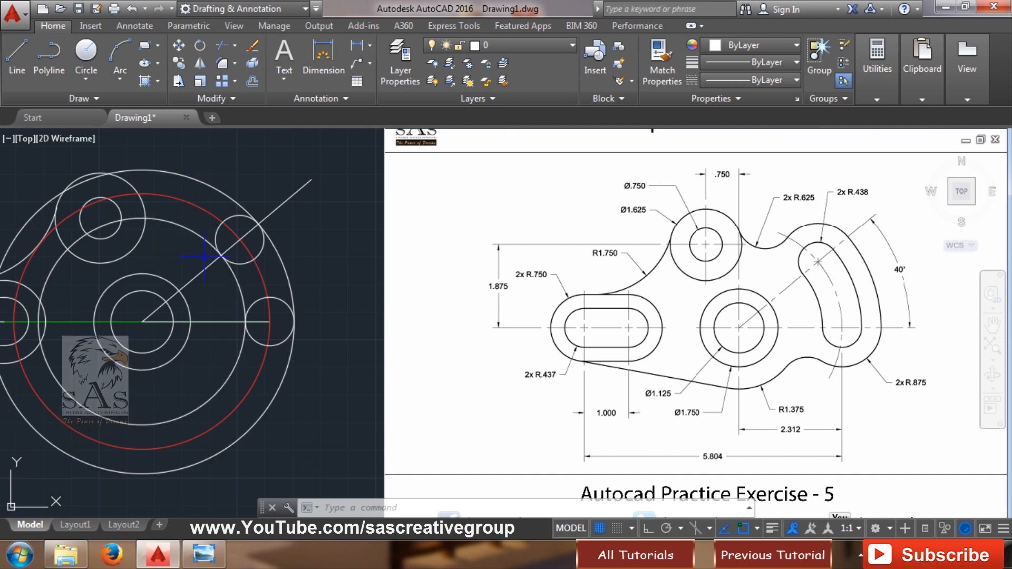
# - Trim the two large white circles, keeping only their arcs between the two .438 radius circles
pyautogui.write('tr')
pyautogui.press('Return')
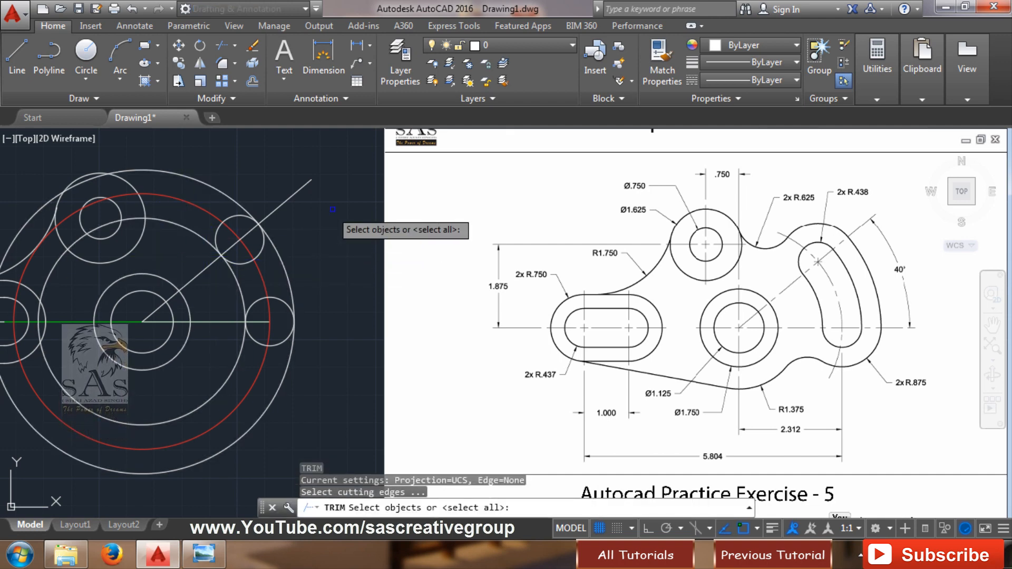
pyautogui.click(238, 222)
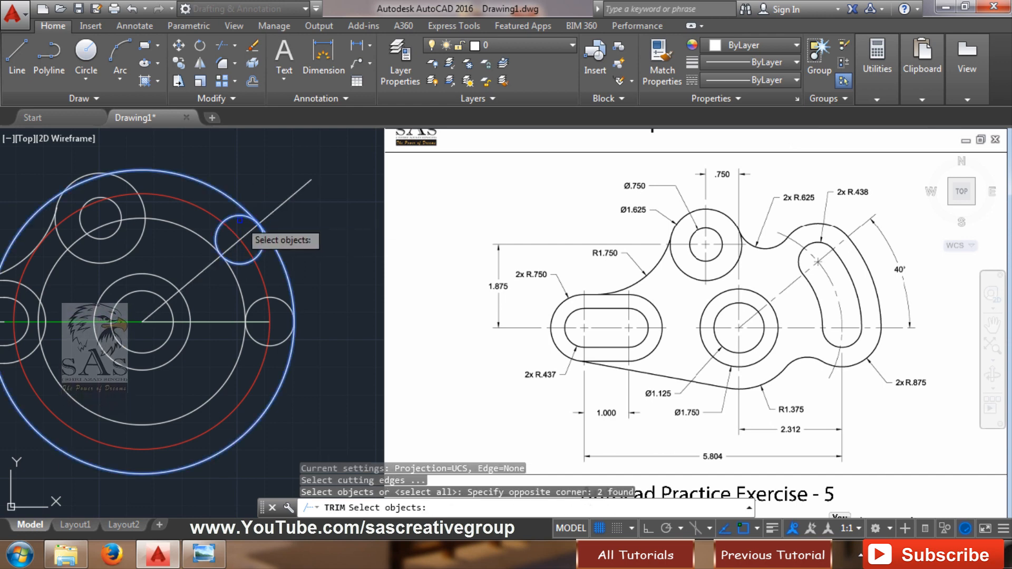
pyautogui.click(219, 248)
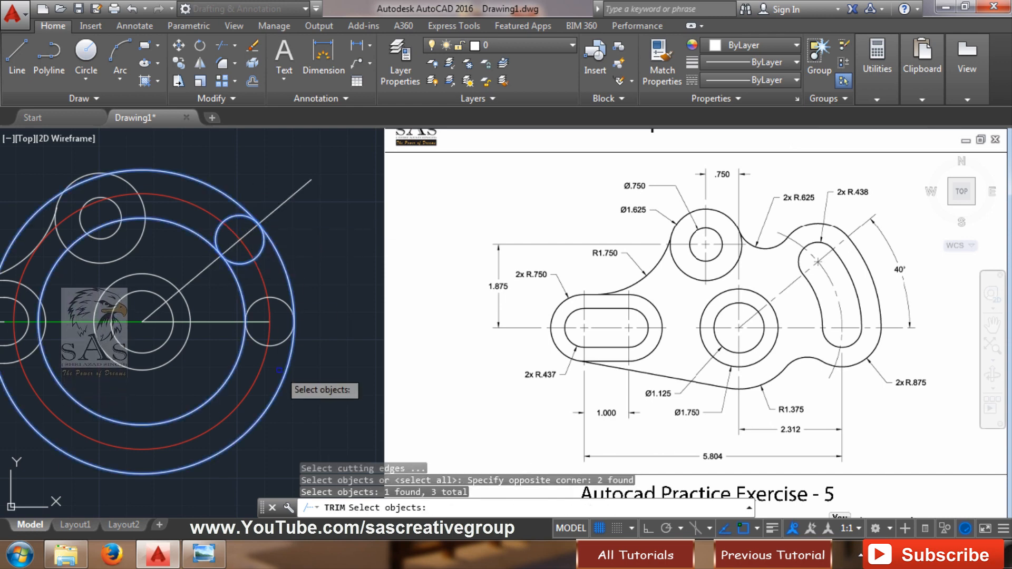
pyautogui.click(279, 302)
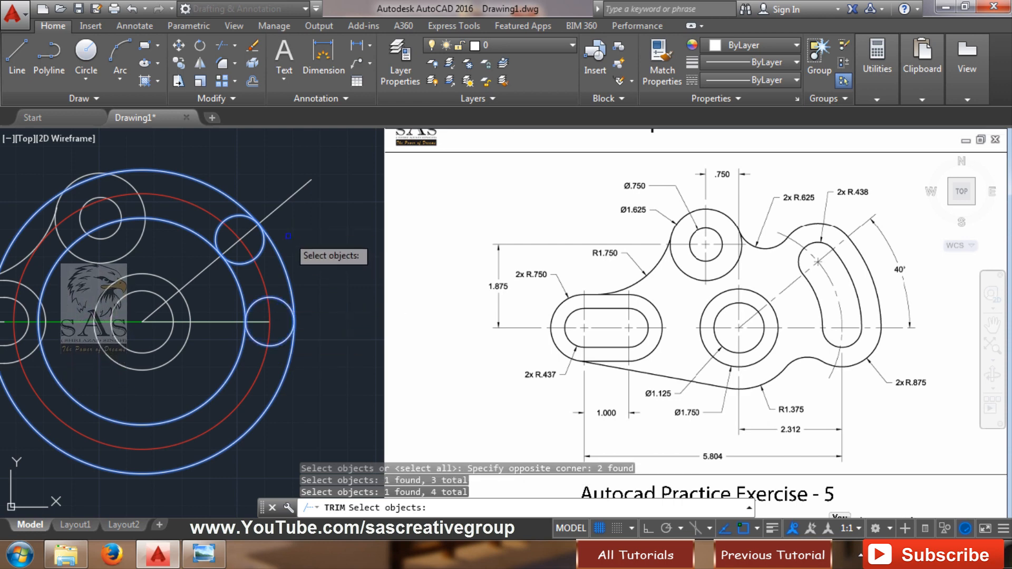
pyautogui.press('Return')
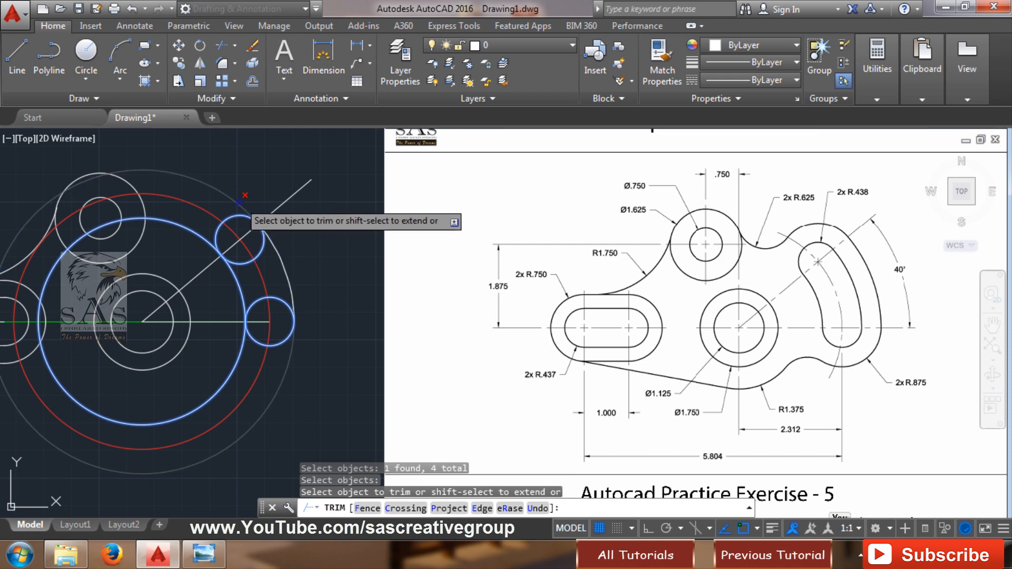
pyautogui.click(239, 203)
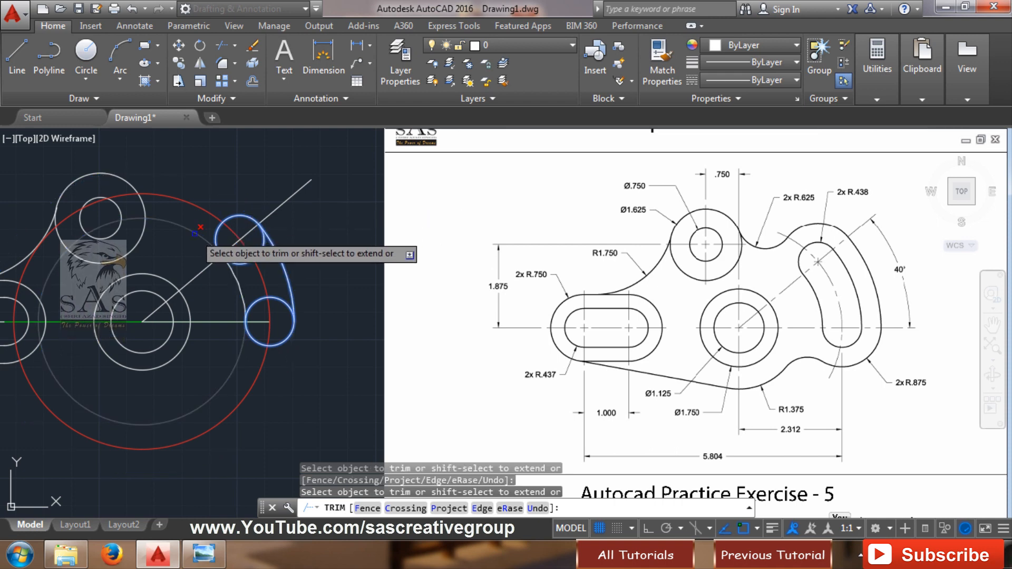
pyautogui.press('Escape')
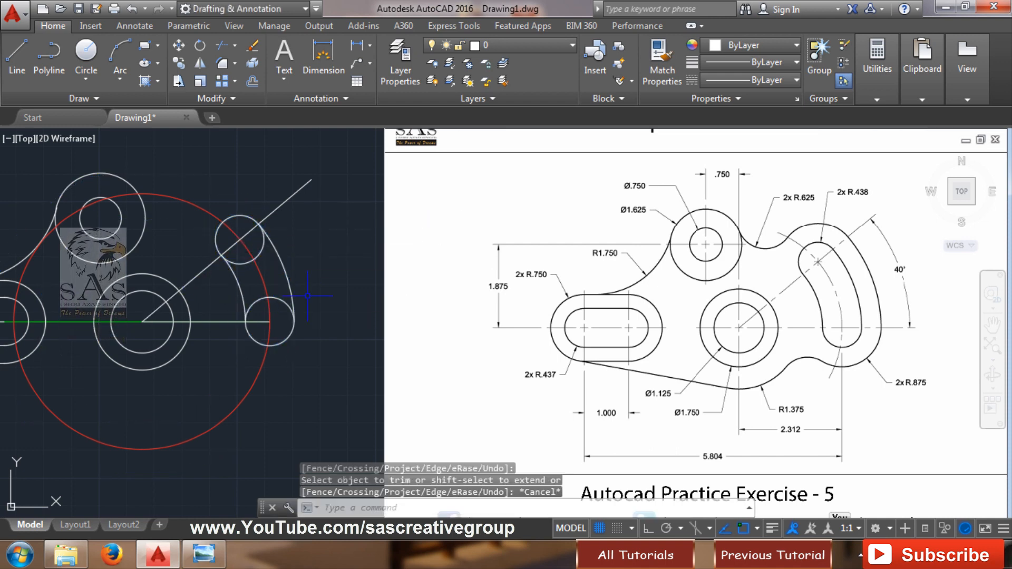
# - Trim the inner halves of both .438 radius circles to leave the closed outline of the curved slot
pyautogui.press('Return')
pyautogui.click(316, 237)
pyautogui.click(217, 326)
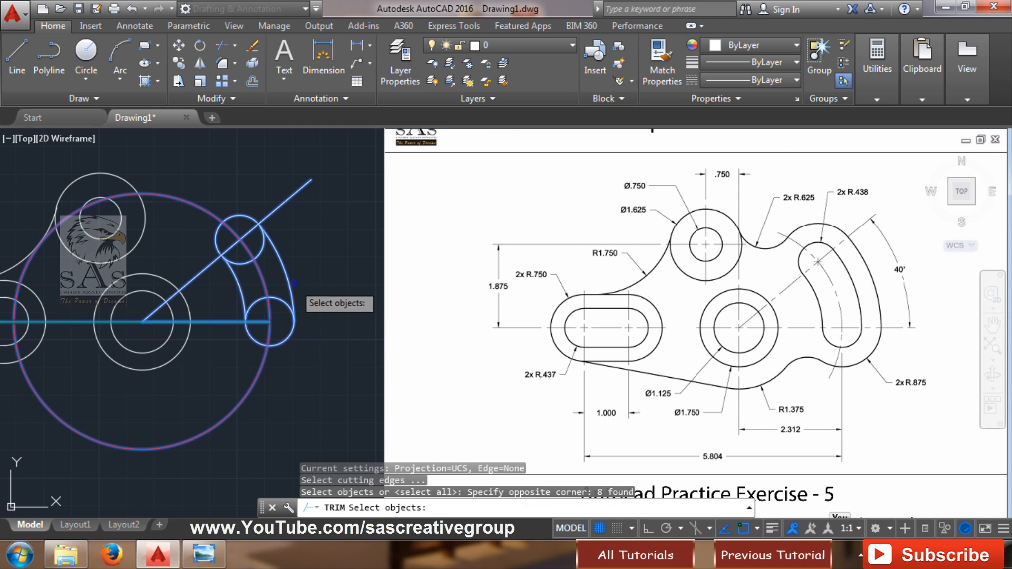
pyautogui.press('Return')
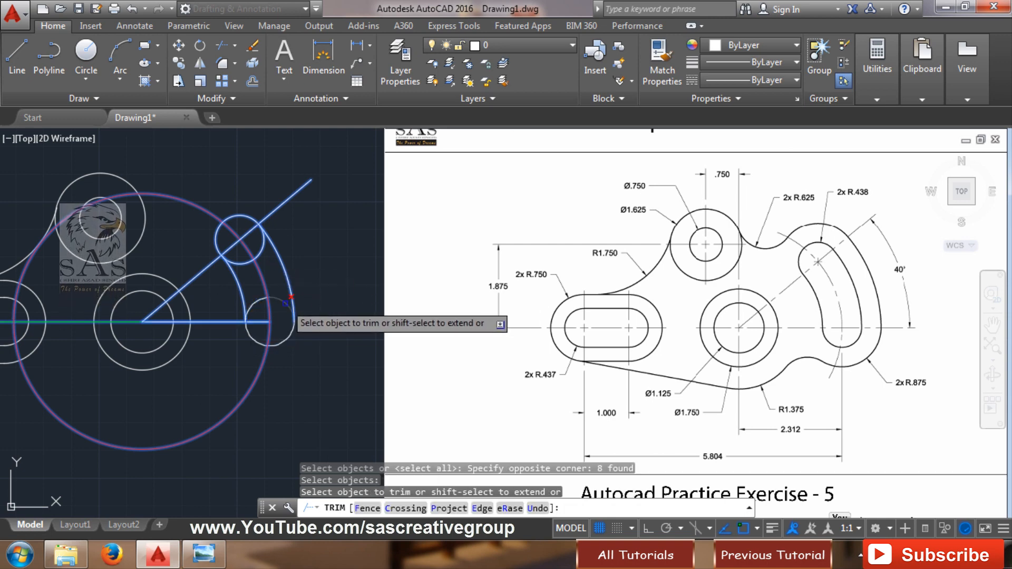
pyautogui.click(268, 299)
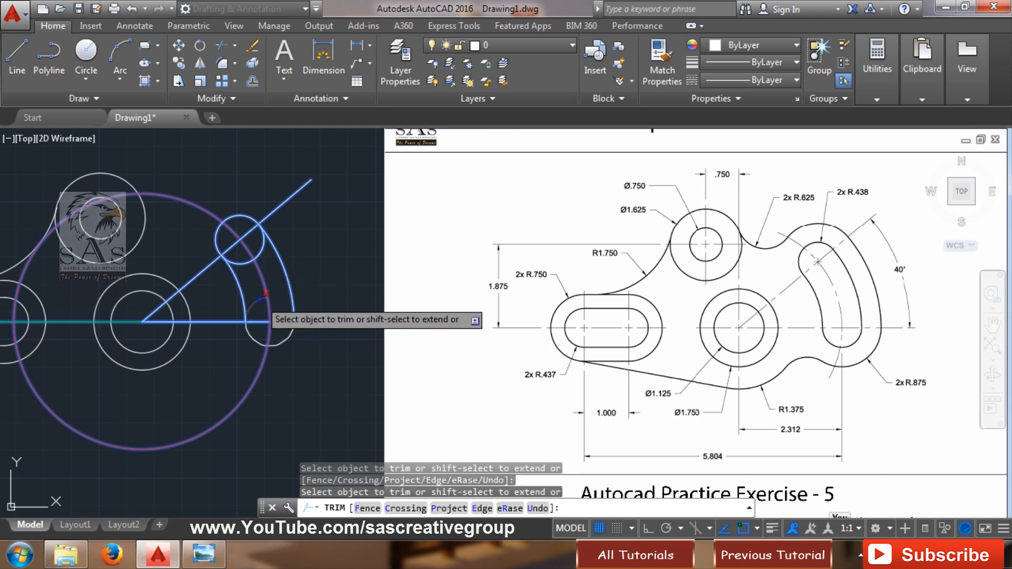
pyautogui.click(263, 254)
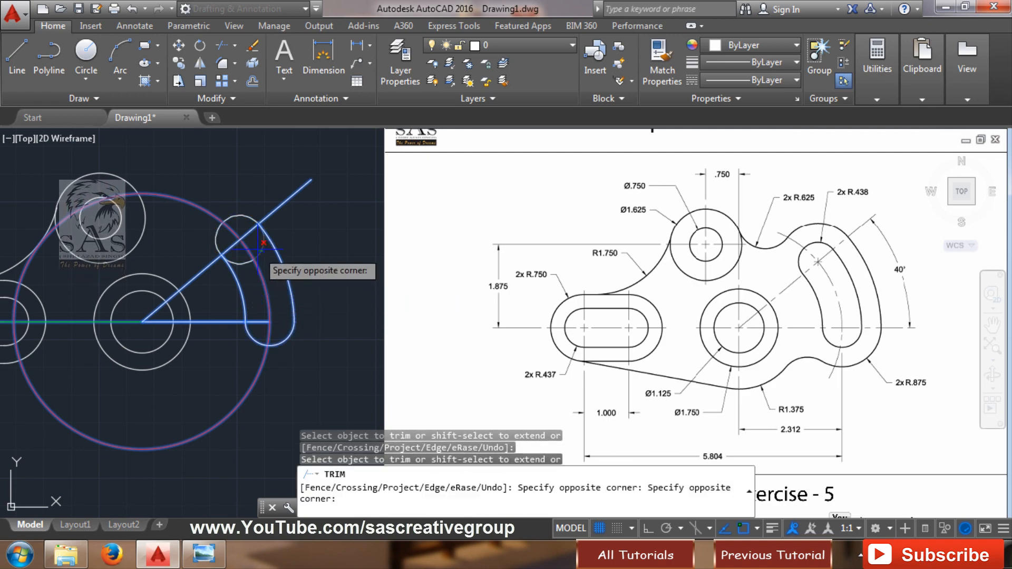
pyautogui.click(257, 253)
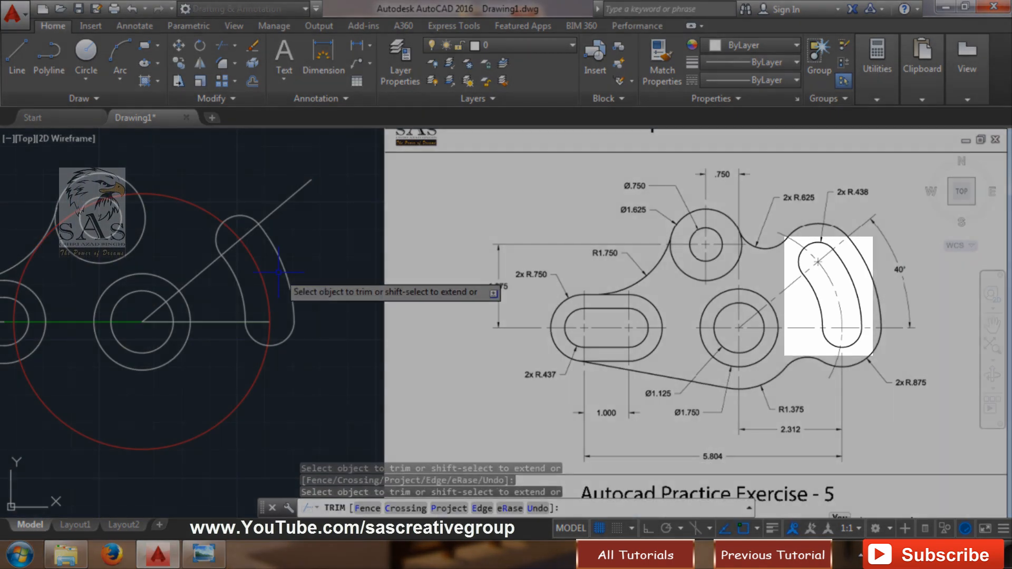
pyautogui.press('Escape')
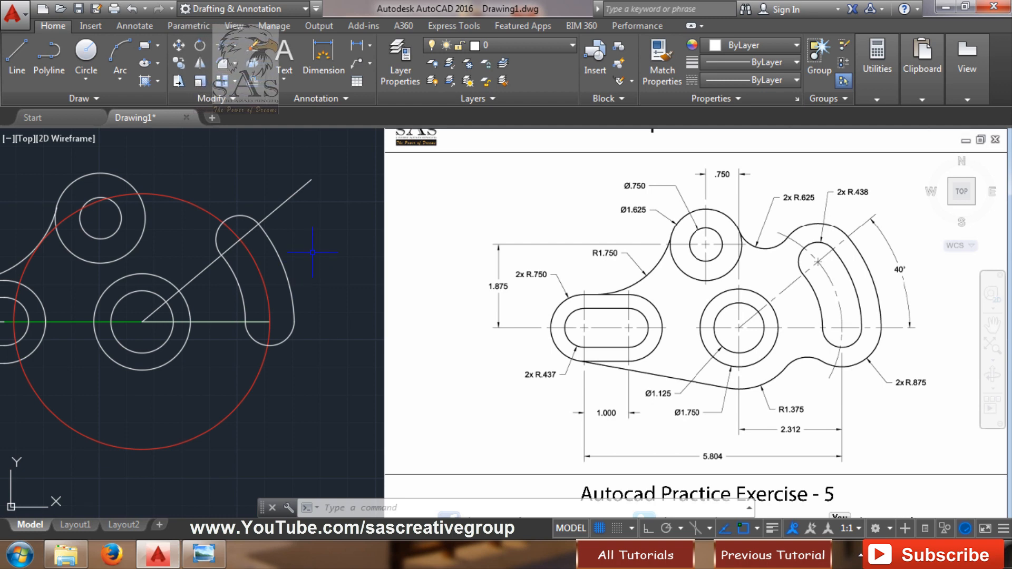
# - Join the four arcs of the curved slot outline into a single polyline with PEDIT
pyautogui.write('ped')
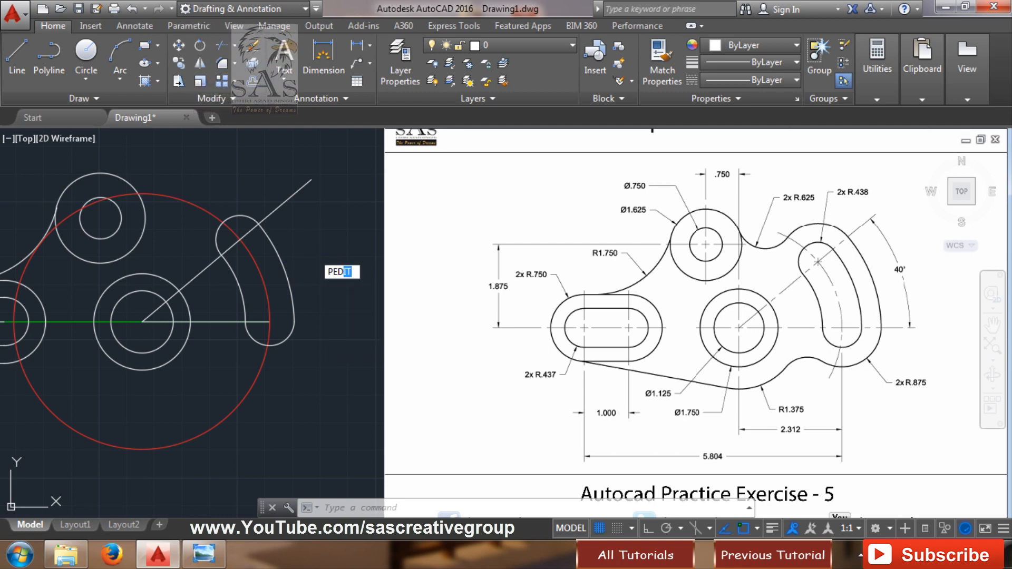
pyautogui.press('Return')
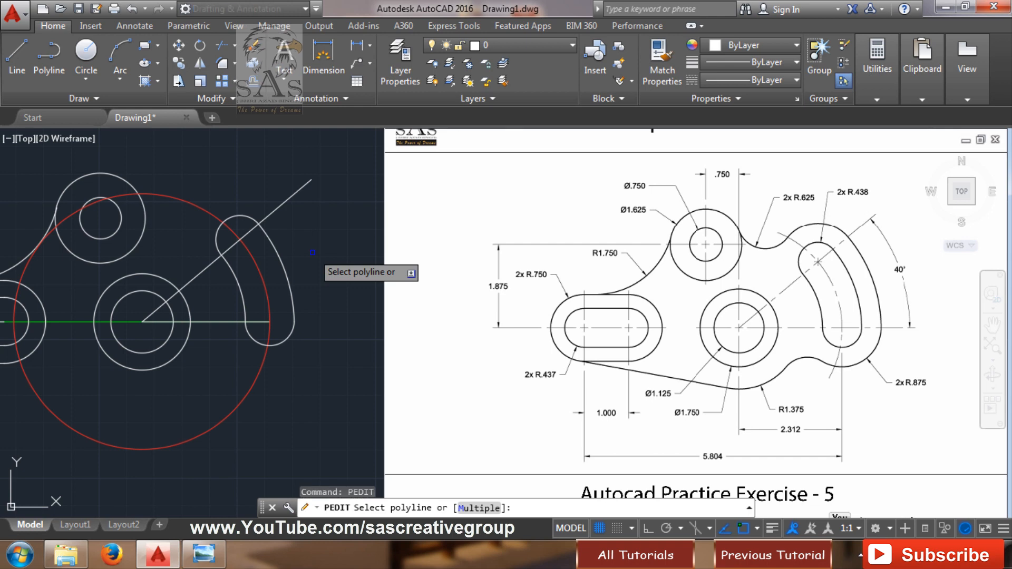
pyautogui.click(278, 259)
pyautogui.press('Return')
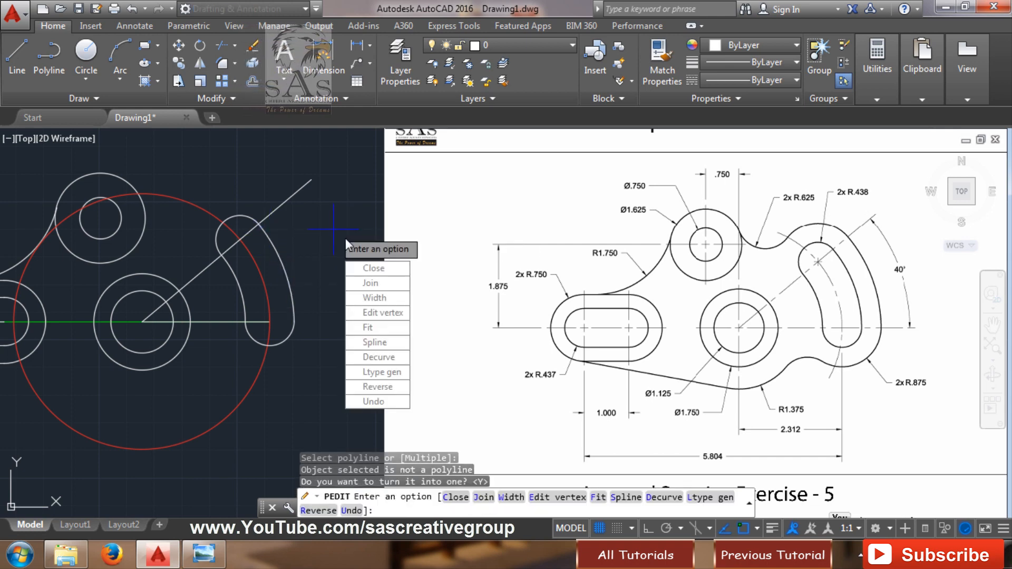
pyautogui.click(369, 278)
pyautogui.click(241, 211)
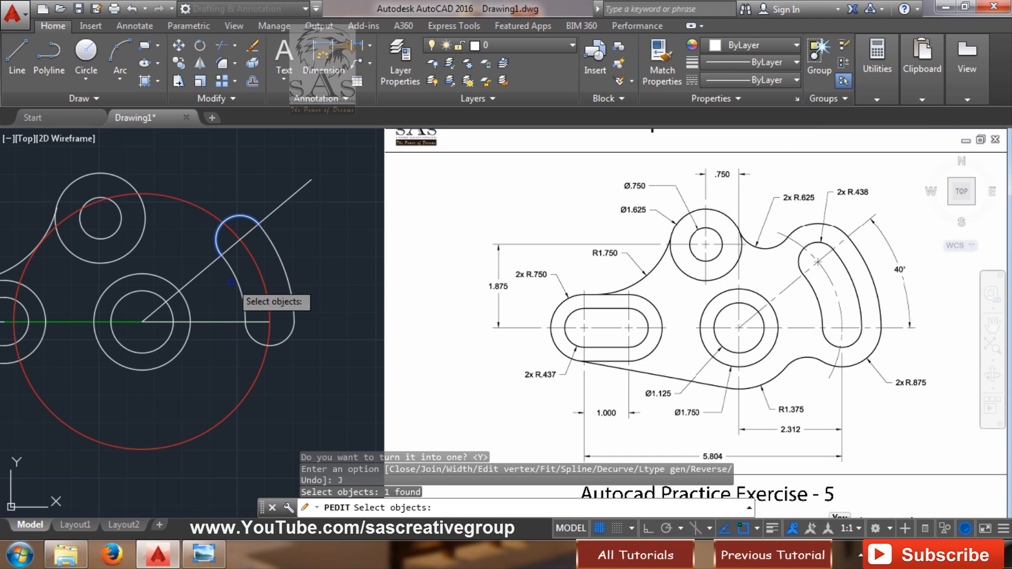
pyautogui.click(244, 293)
pyautogui.click(248, 338)
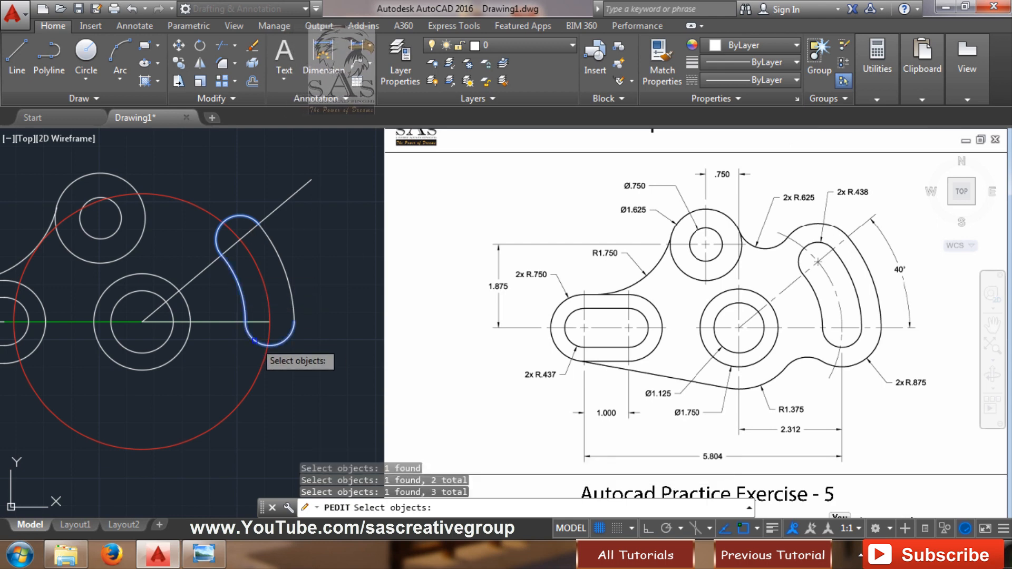
pyautogui.press('Return')
pyautogui.press('Escape')
pyautogui.press('Escape')
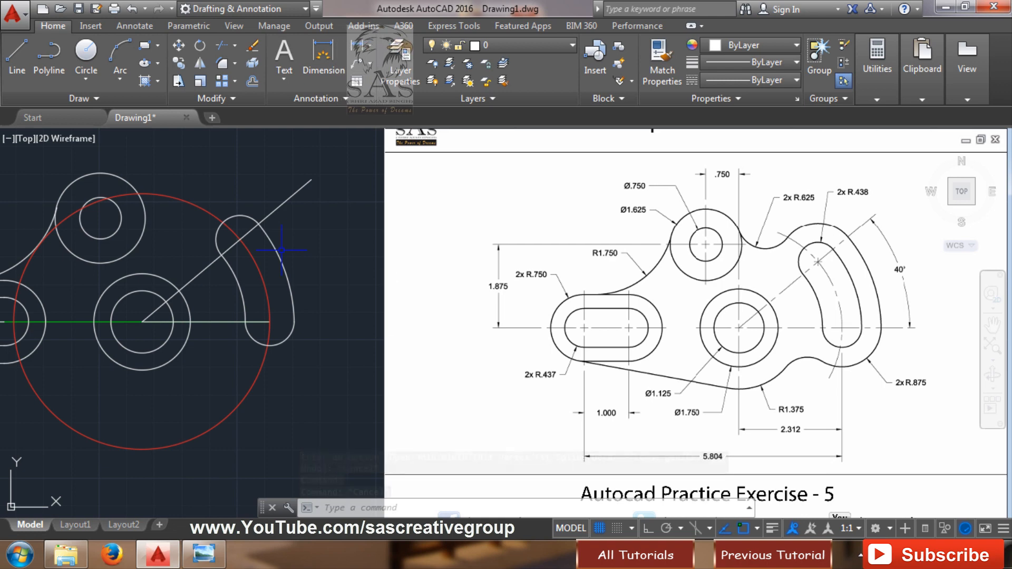
# - Calculate the slot's offset distance with the expression .875-.438
pyautogui.write('o')
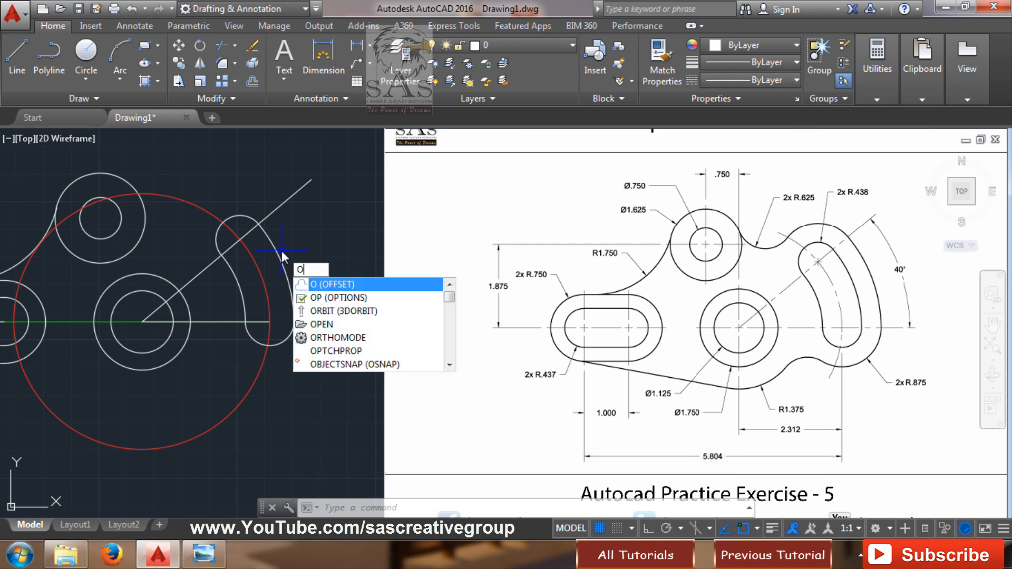
pyautogui.press('Escape')
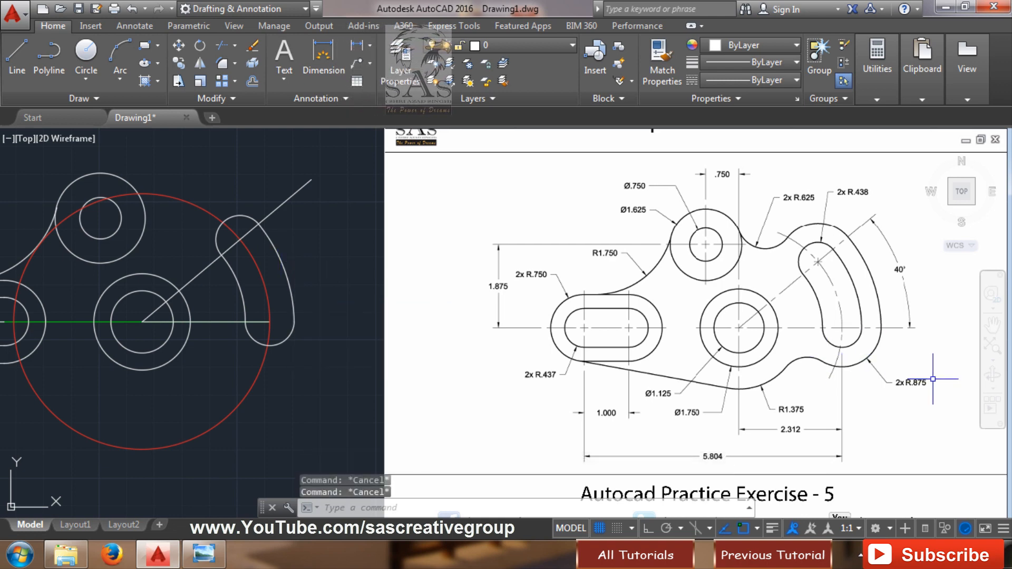
pyautogui.write('cal')
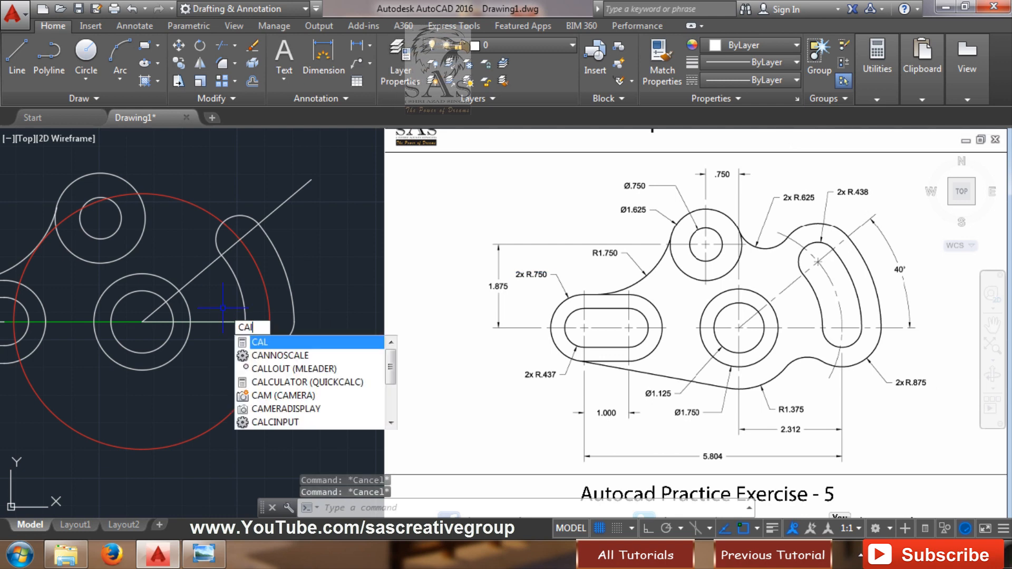
pyautogui.press('Return')
pyautogui.write('.')
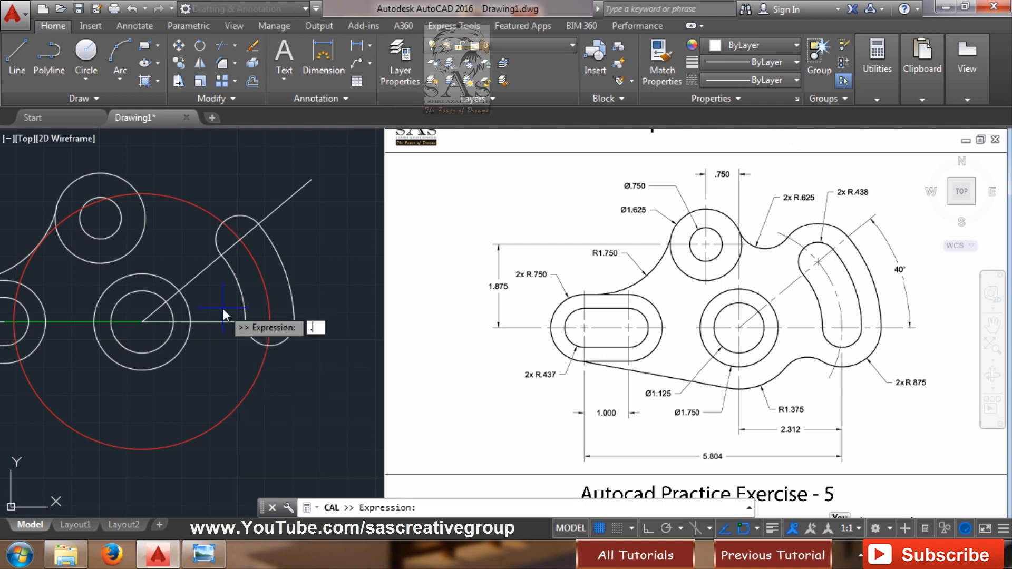
pyautogui.write('875-')
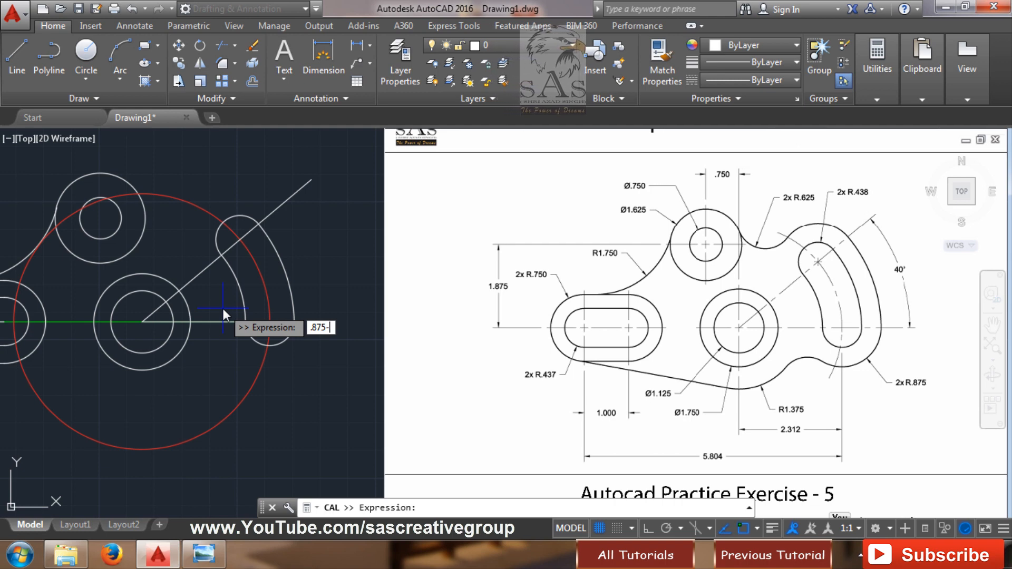
pyautogui.write('.438')
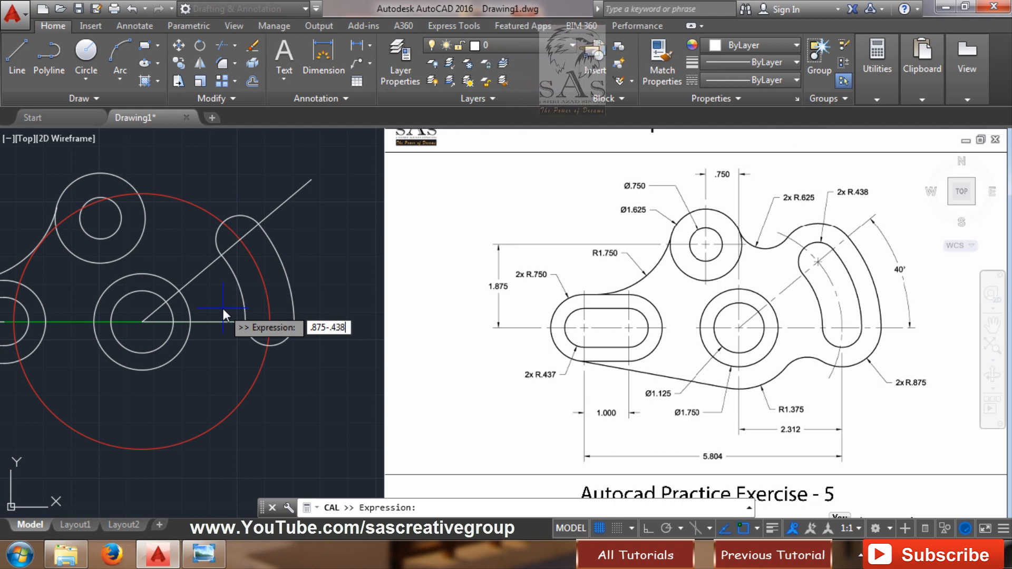
pyautogui.press('Return')
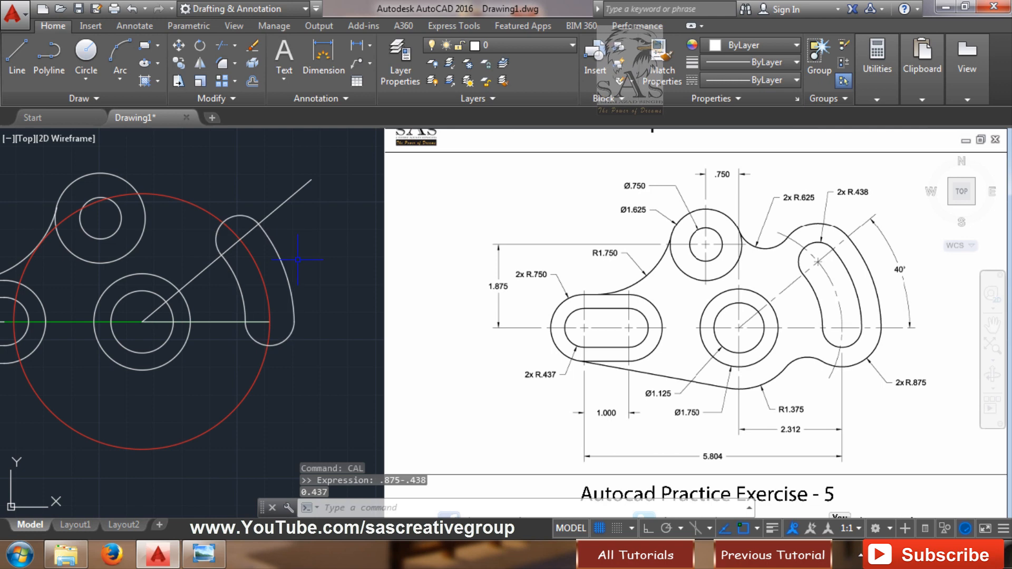
# - Offset the curved slot polyline outward by .437
pyautogui.write('o')
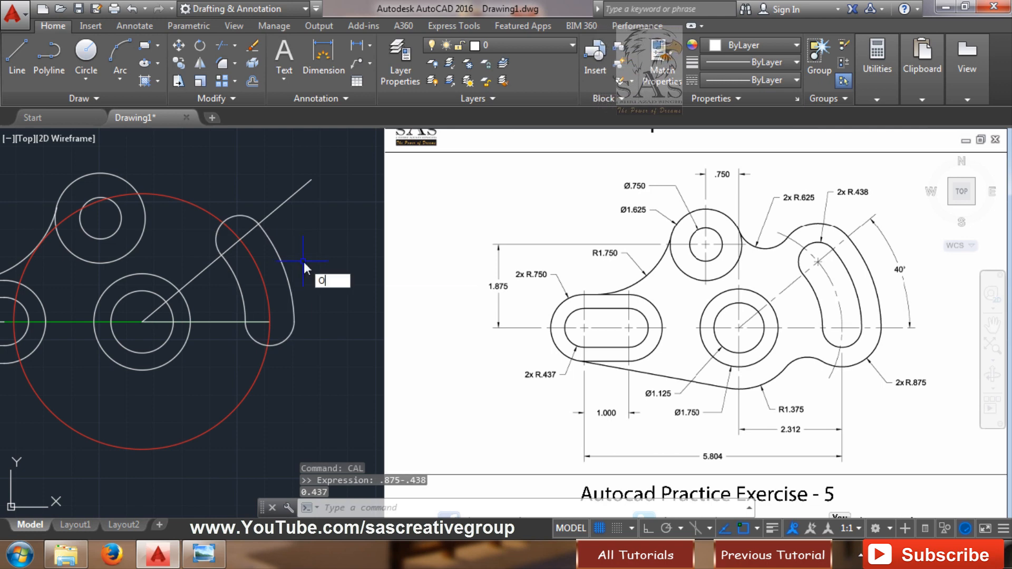
pyautogui.press('Return')
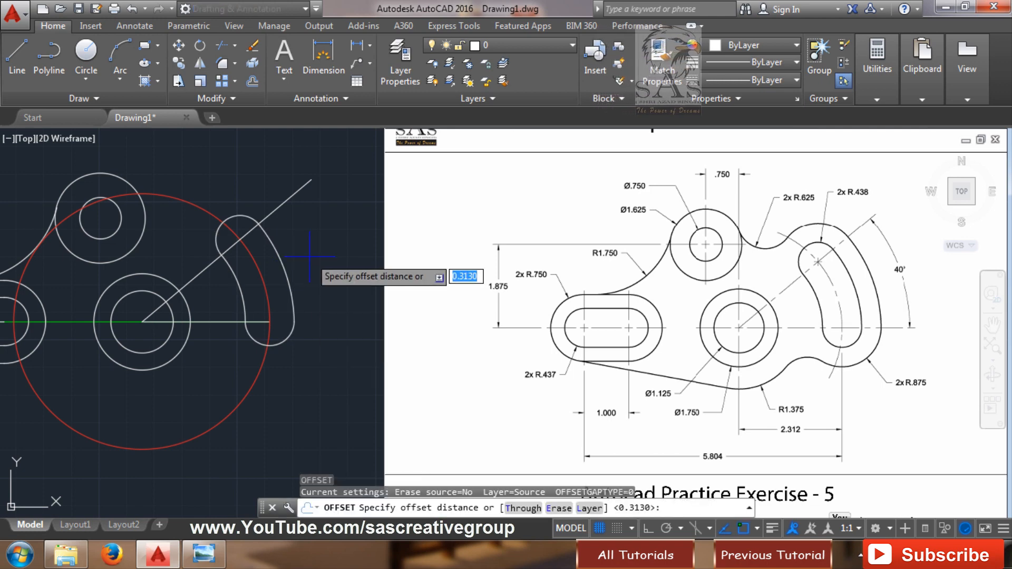
pyautogui.write('.437')
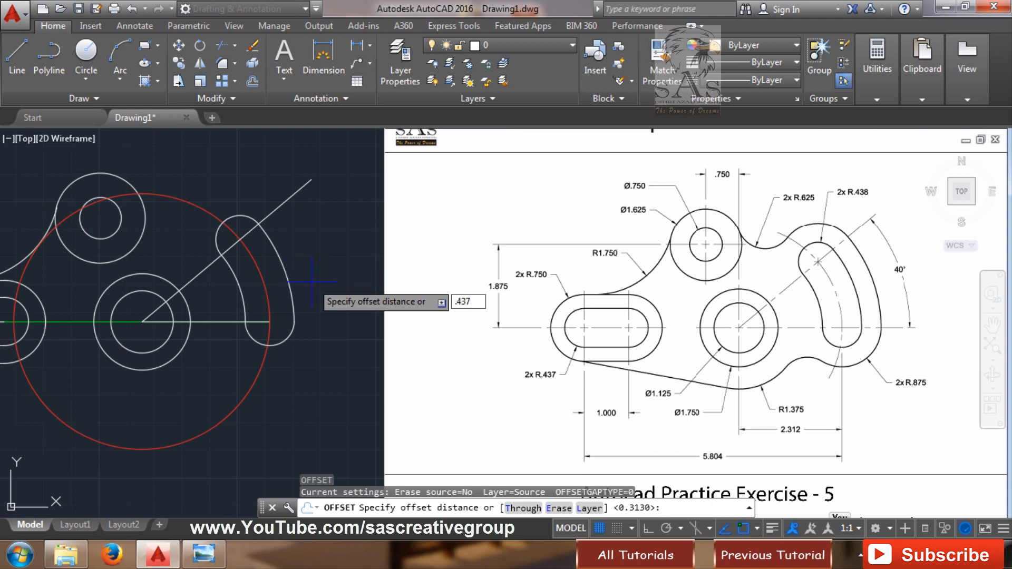
pyautogui.press('Return')
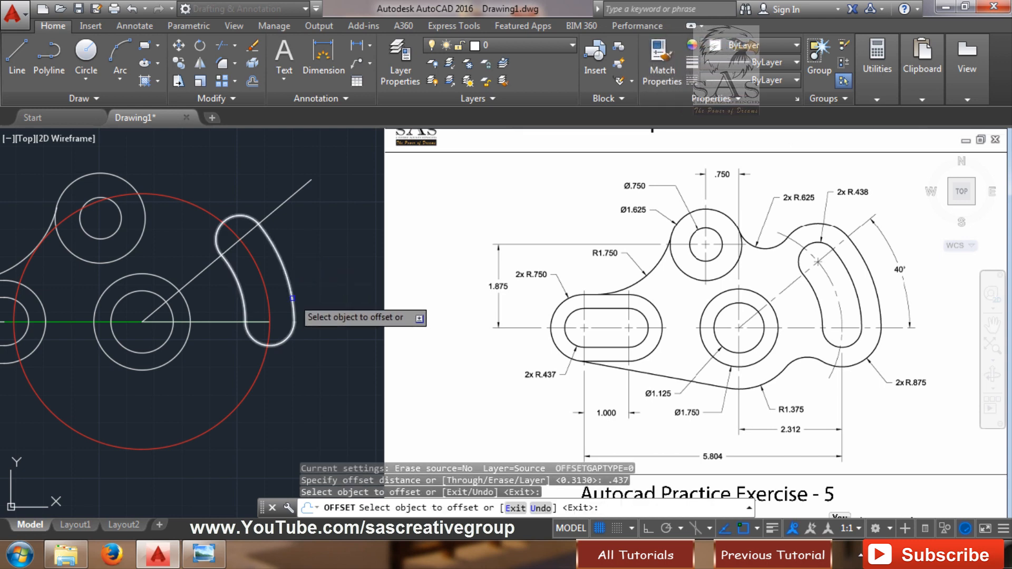
pyautogui.click(293, 296)
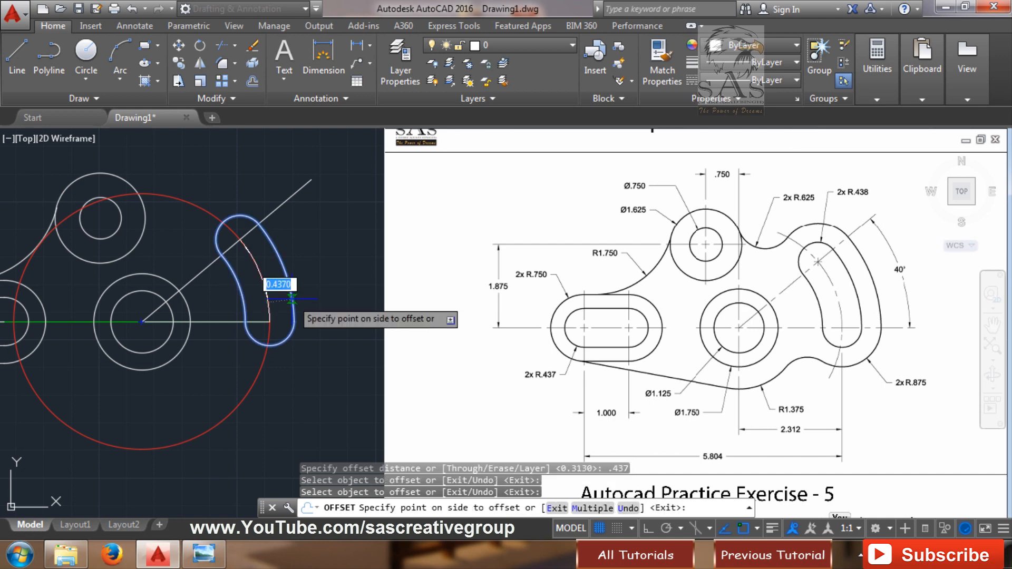
pyautogui.click(336, 289)
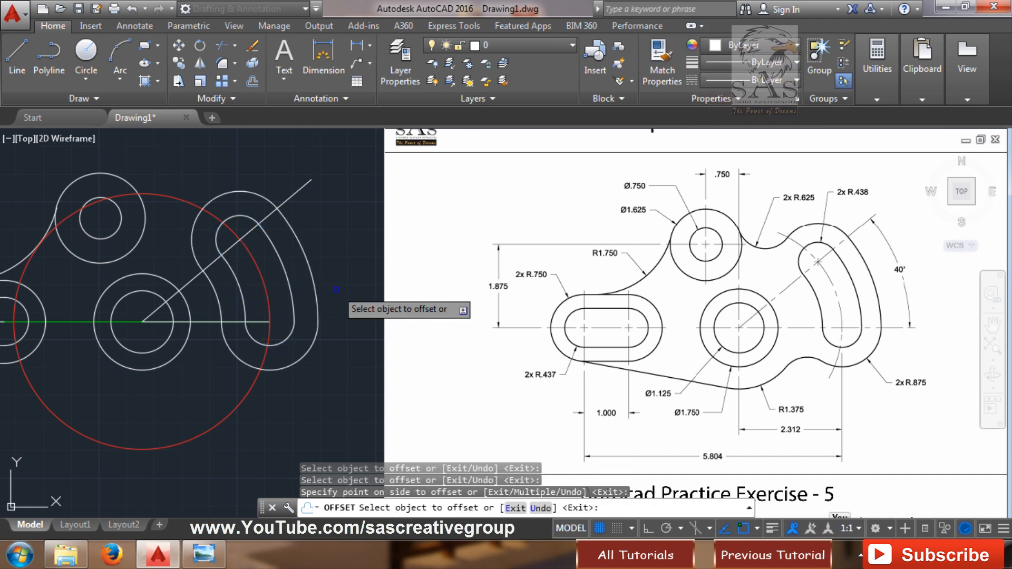
pyautogui.press('Escape')
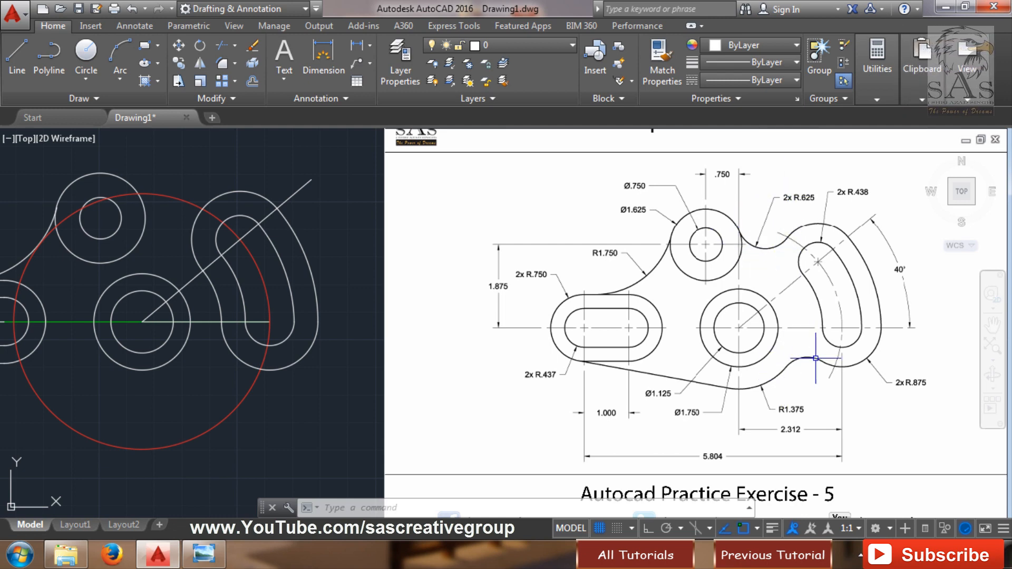
pyautogui.press('Escape')
pyautogui.press('Escape')
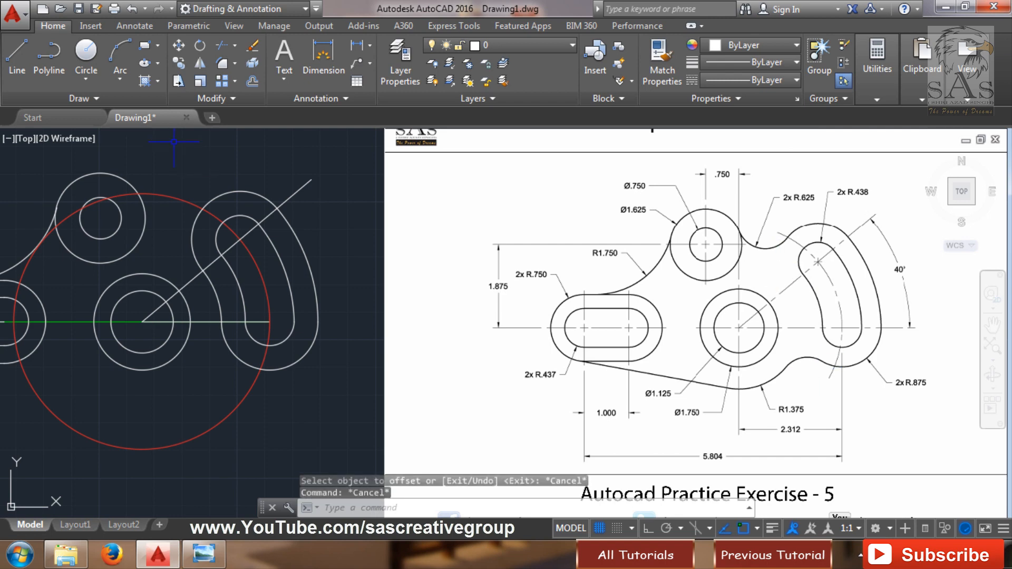
# - Draw a circle of radius .625 tangent to the upper 1.625 diameter circle and the curved slot's outer outline
pyautogui.click(98, 84)
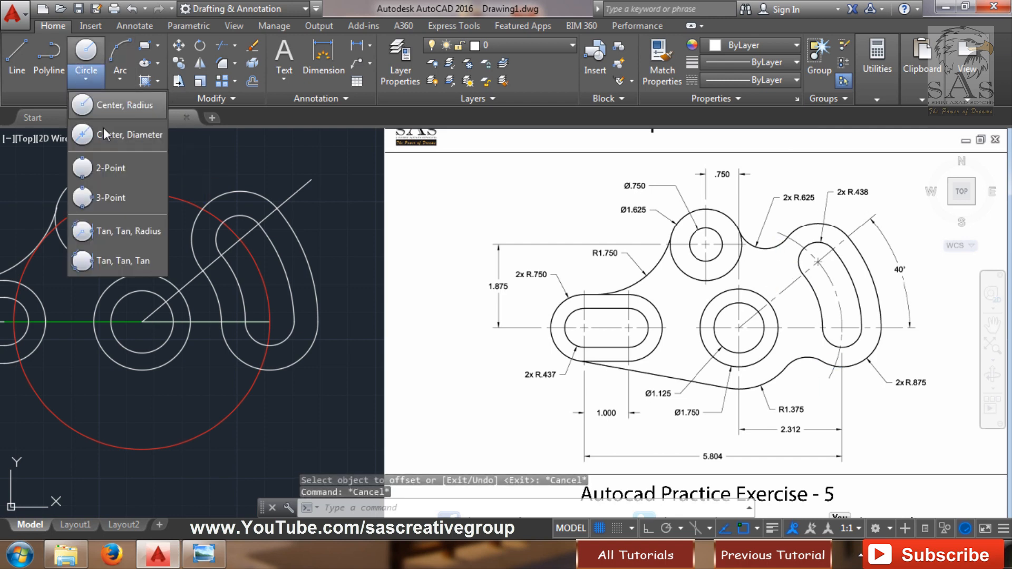
pyautogui.click(126, 230)
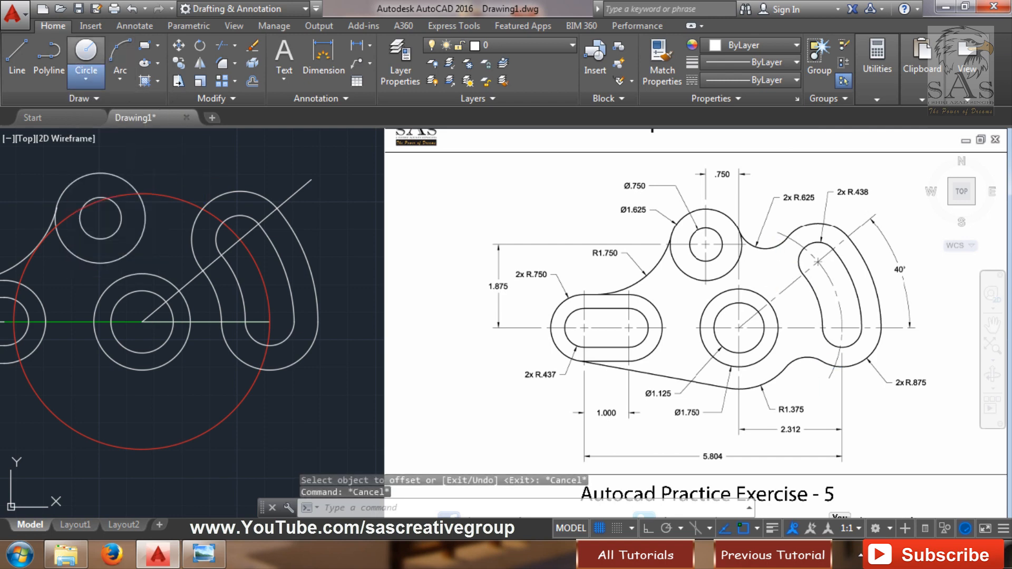
pyautogui.click(130, 184)
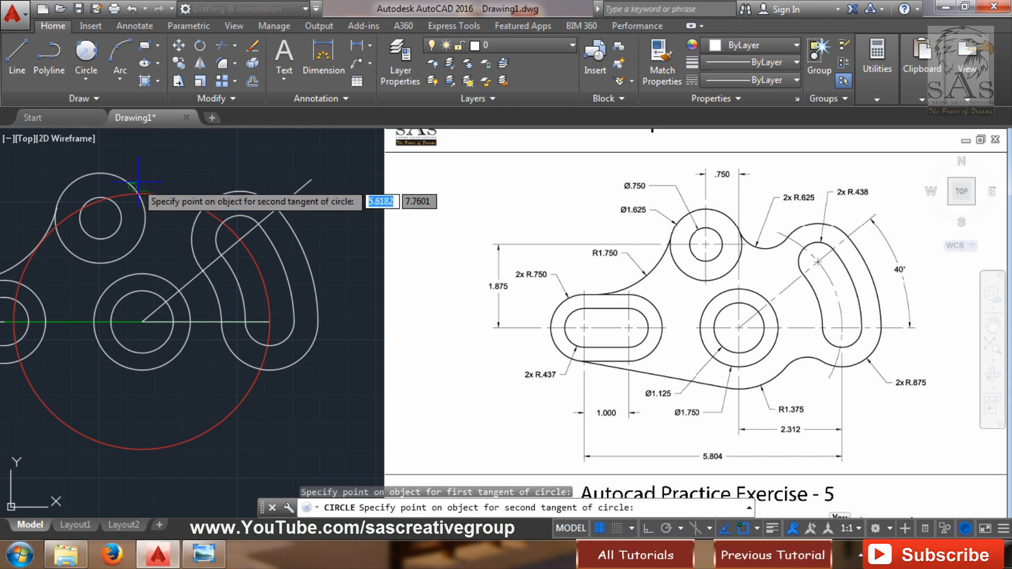
pyautogui.click(211, 195)
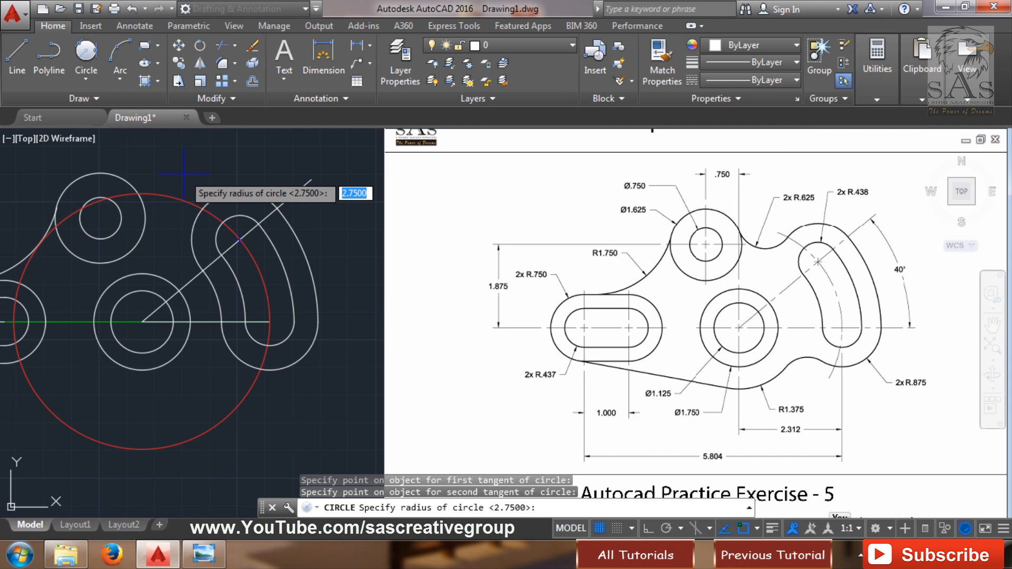
pyautogui.write('.625')
pyautogui.press('Return')
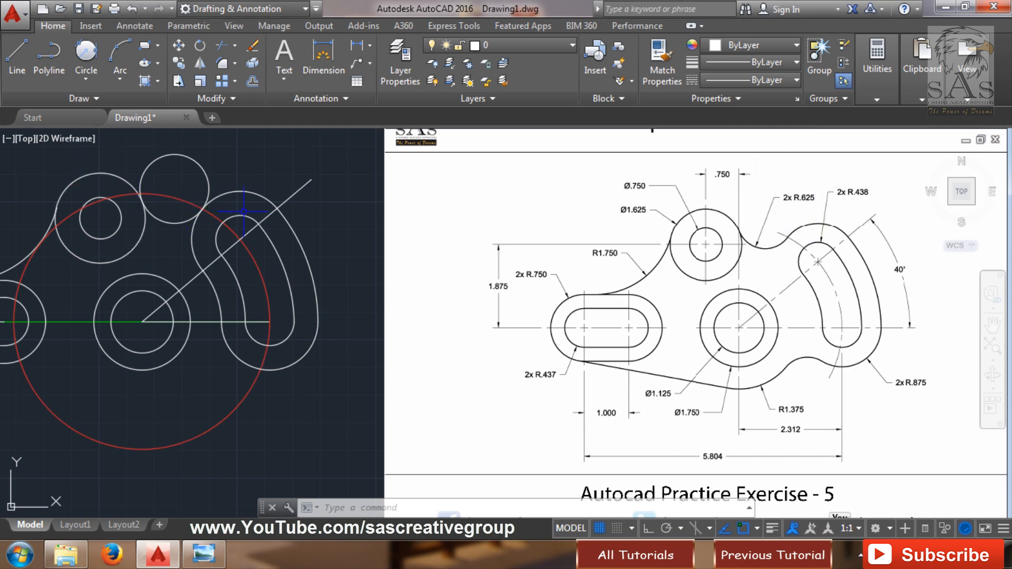
# - Trim away the upper part of the .625 radius circle, using the upper concentric circle and outer slot outline as cutting edges
pyautogui.press('Return')
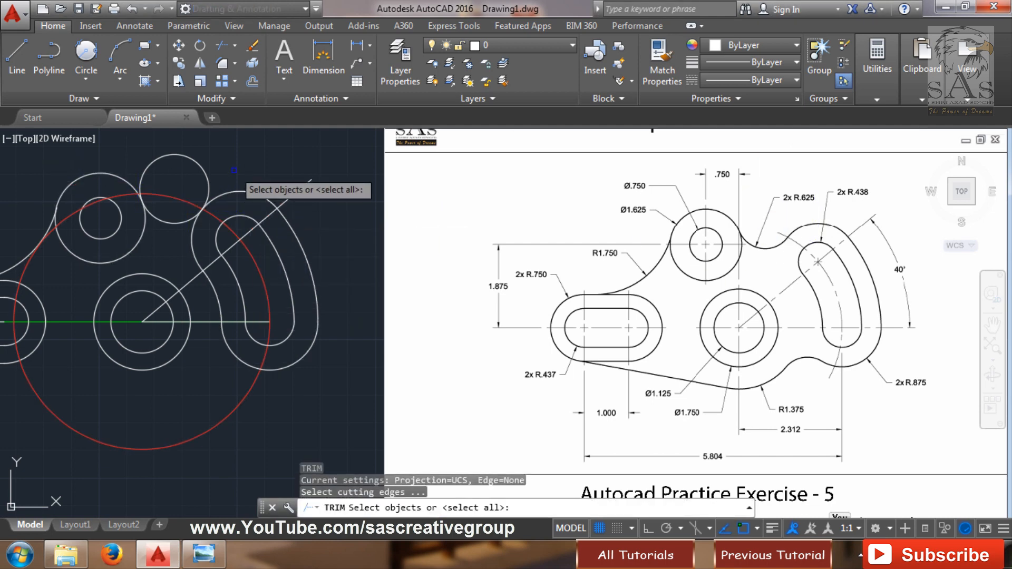
pyautogui.click(208, 185)
pyautogui.click(229, 190)
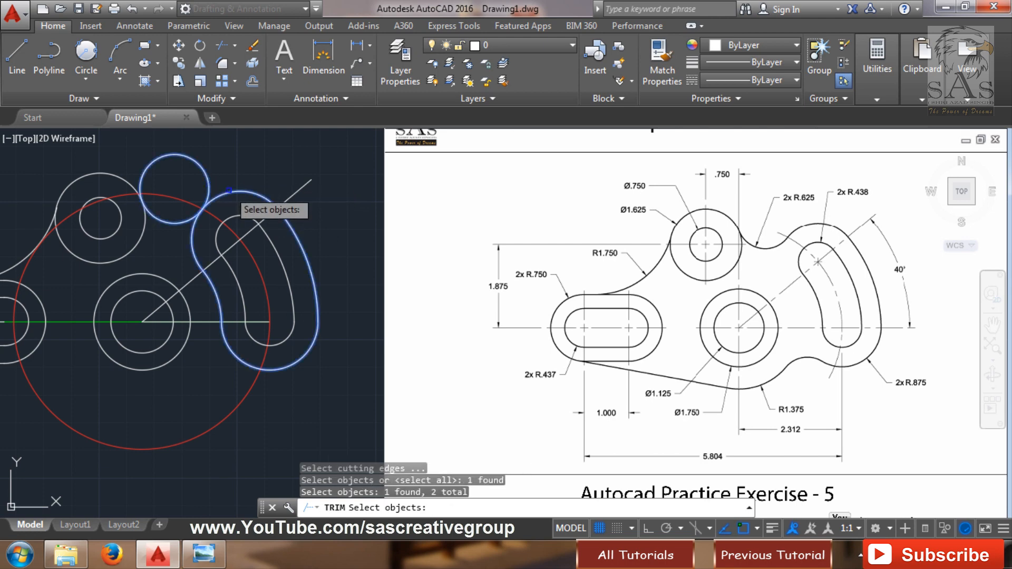
pyautogui.click(126, 183)
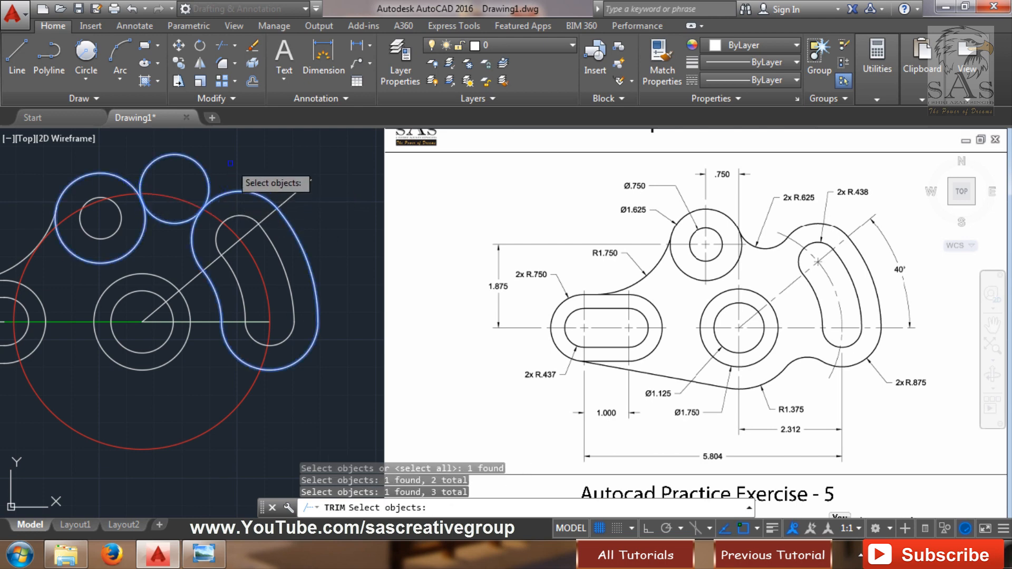
pyautogui.press('Return')
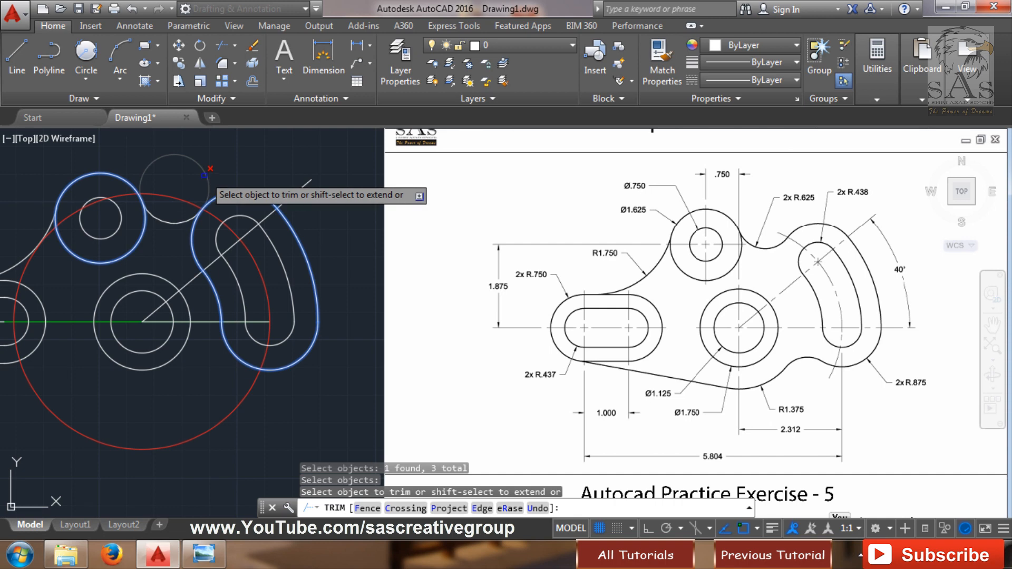
pyautogui.click(204, 174)
pyautogui.press('Escape')
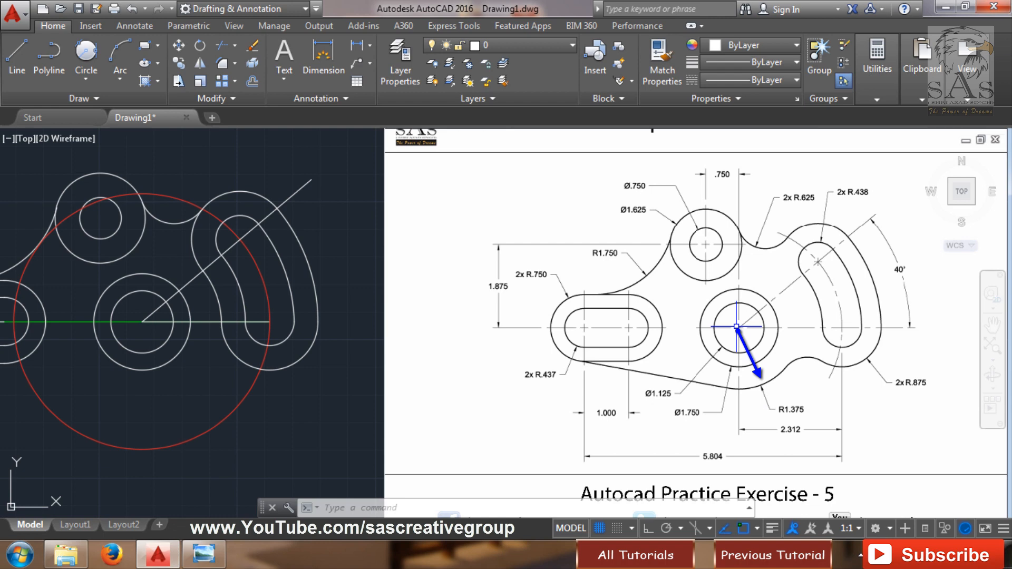
# - Draw a circle of radius 1.375 centred on the two central concentric circles
pyautogui.click(84, 80)
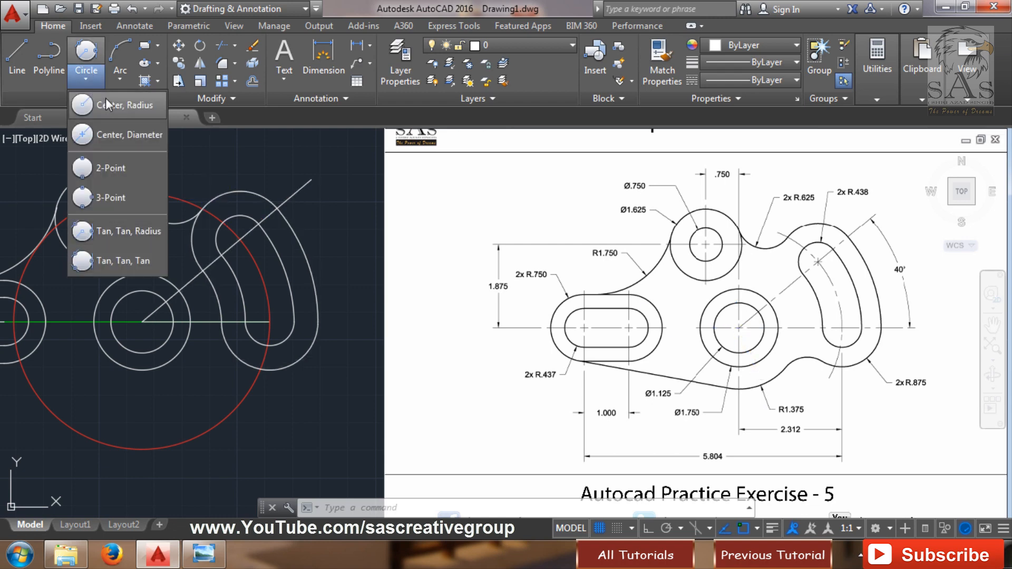
pyautogui.click(107, 103)
pyautogui.click(142, 321)
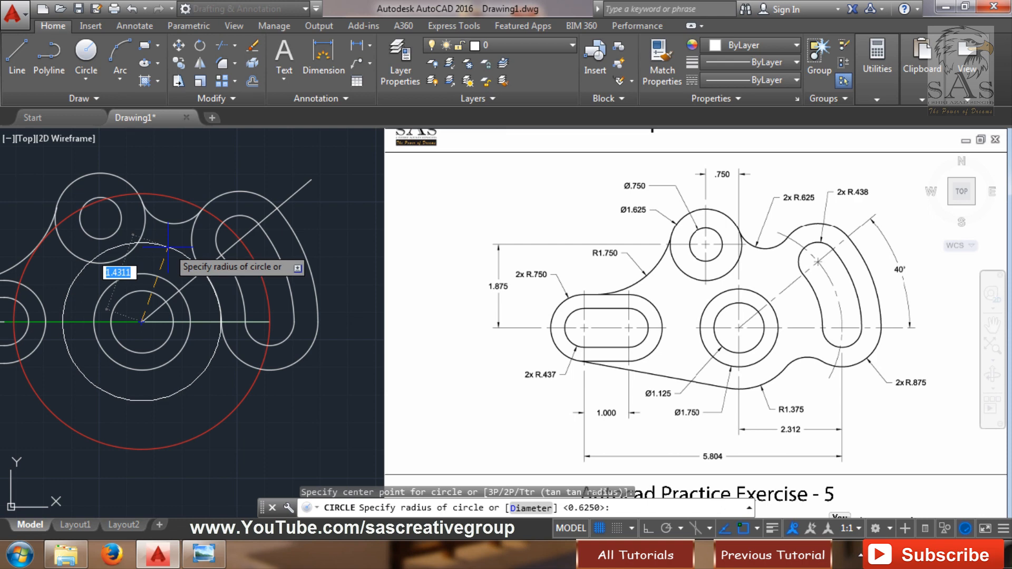
pyautogui.write('1.375')
pyautogui.moveTo(771, 397)
pyautogui.mouseDown()
pyautogui.moveTo(793, 425)
pyautogui.moveTo(822, 426)
pyautogui.mouseUp()
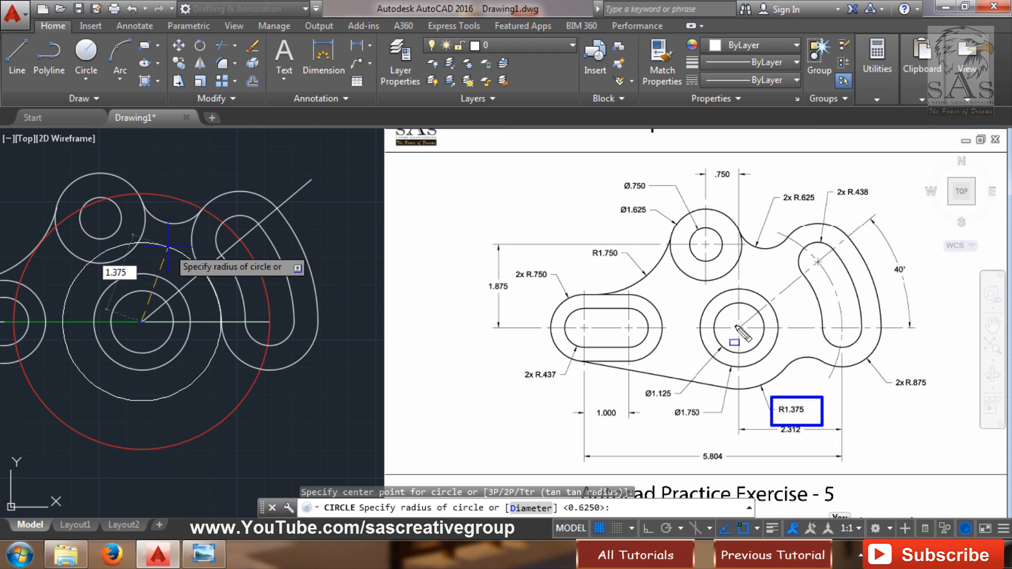
pyautogui.moveTo(739, 329)
pyautogui.mouseDown()
pyautogui.moveTo(753, 377)
pyautogui.moveTo(740, 389)
pyautogui.mouseUp()
pyautogui.press('Escape')
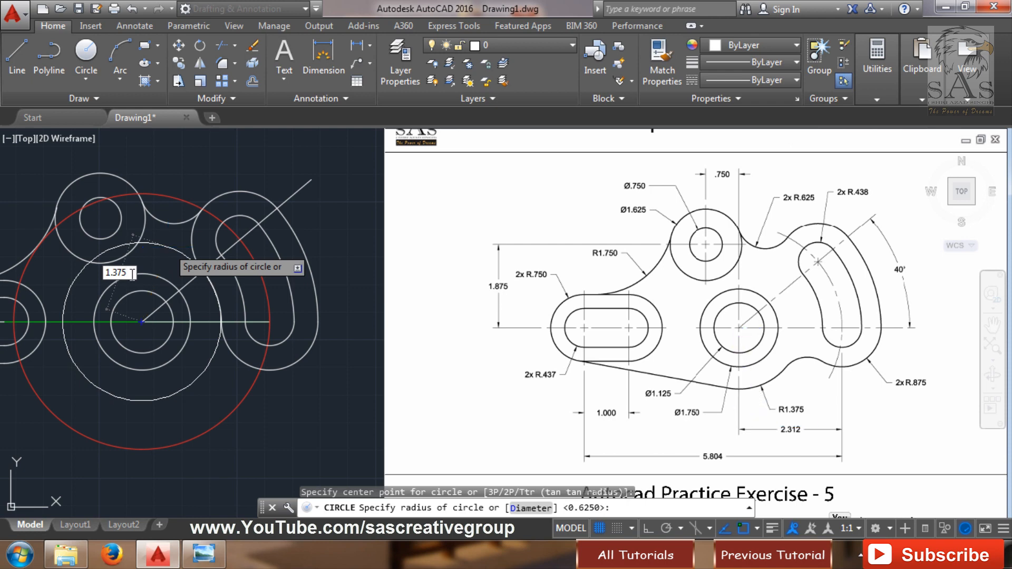
pyautogui.press('Return')
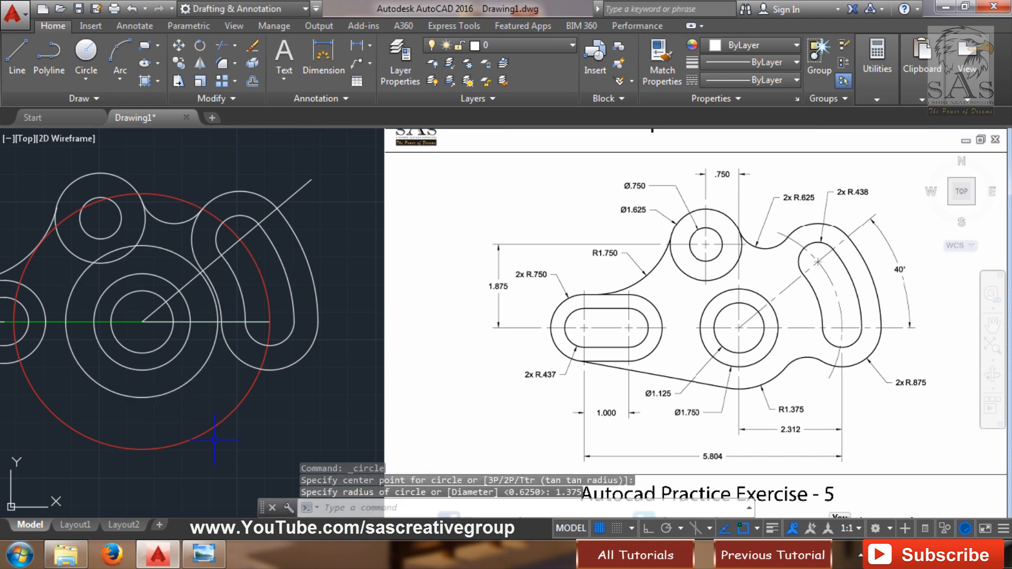
pyautogui.click(183, 394)
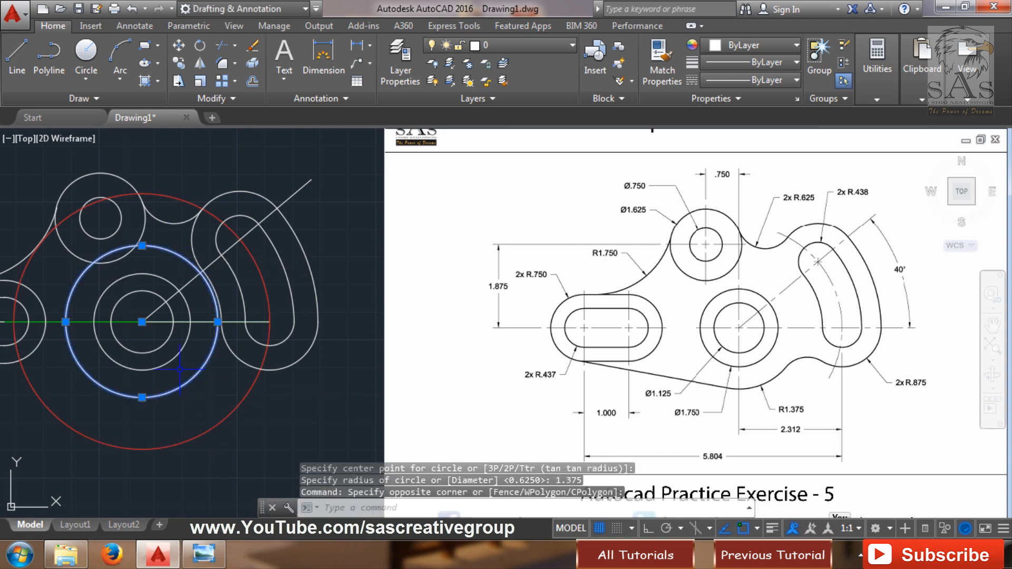
pyautogui.press('Escape')
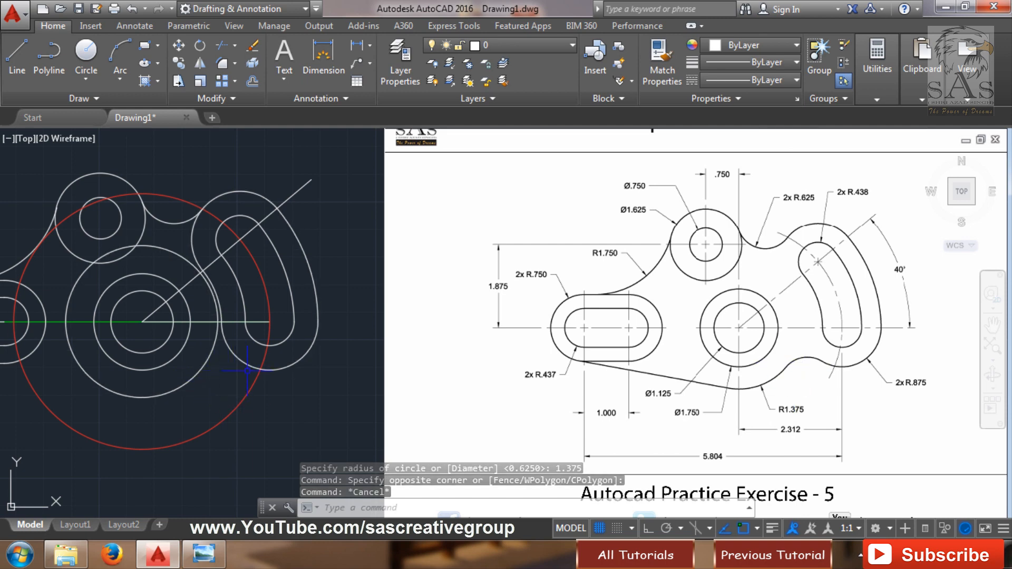
# - Draw a circle of radius .625 tangent to the 1.375 radius circle and the lower end of the curved slot's outer outline
pyautogui.click(96, 81)
pyautogui.click(124, 232)
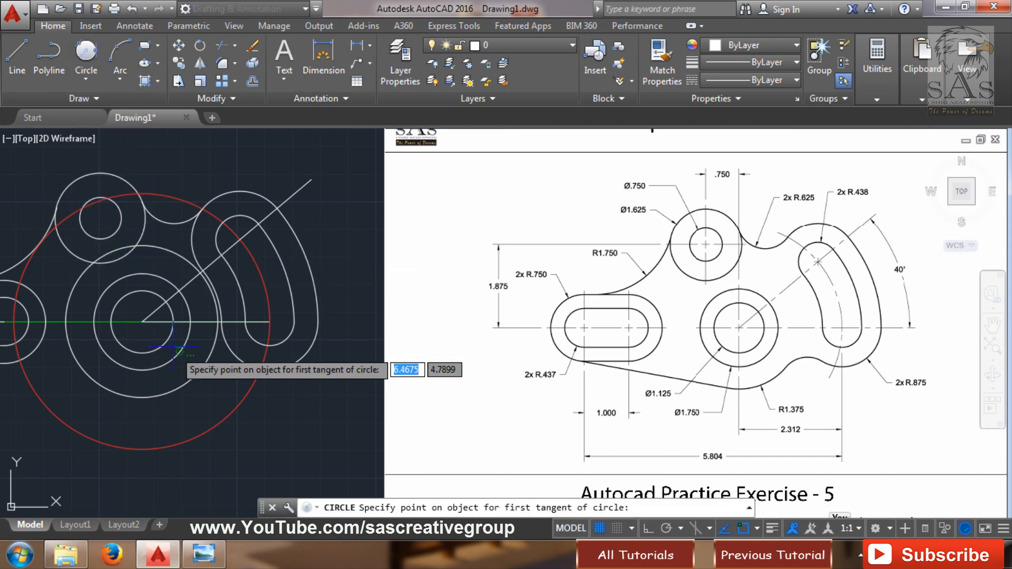
pyautogui.click(200, 372)
pyautogui.click(207, 365)
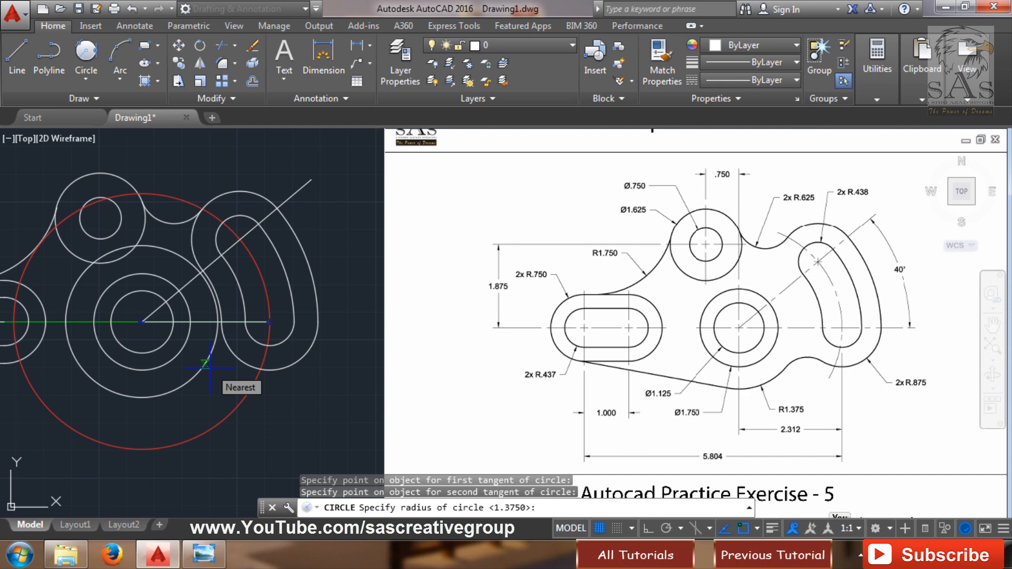
pyautogui.write('.')
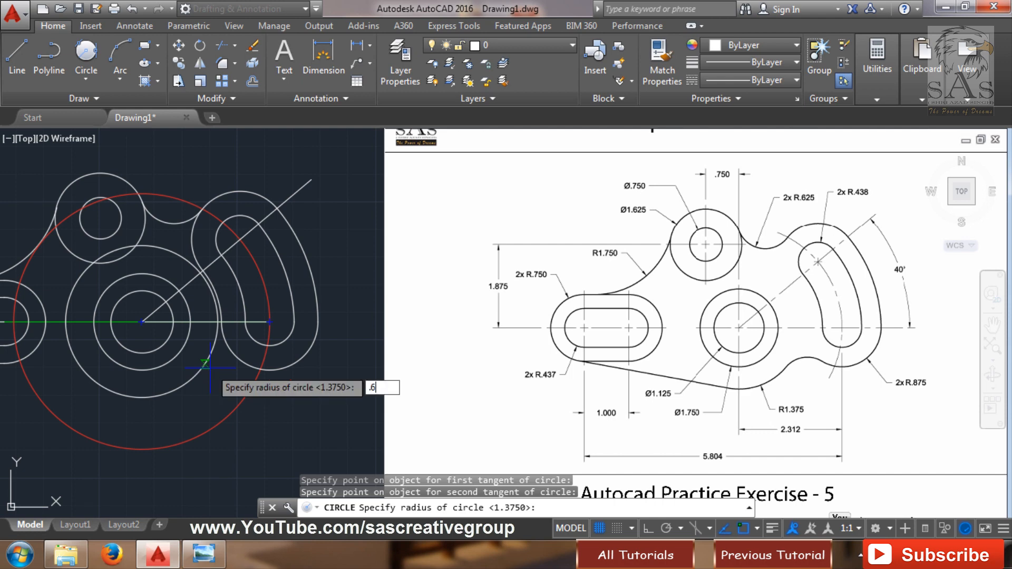
pyautogui.write('625')
pyautogui.press('Return')
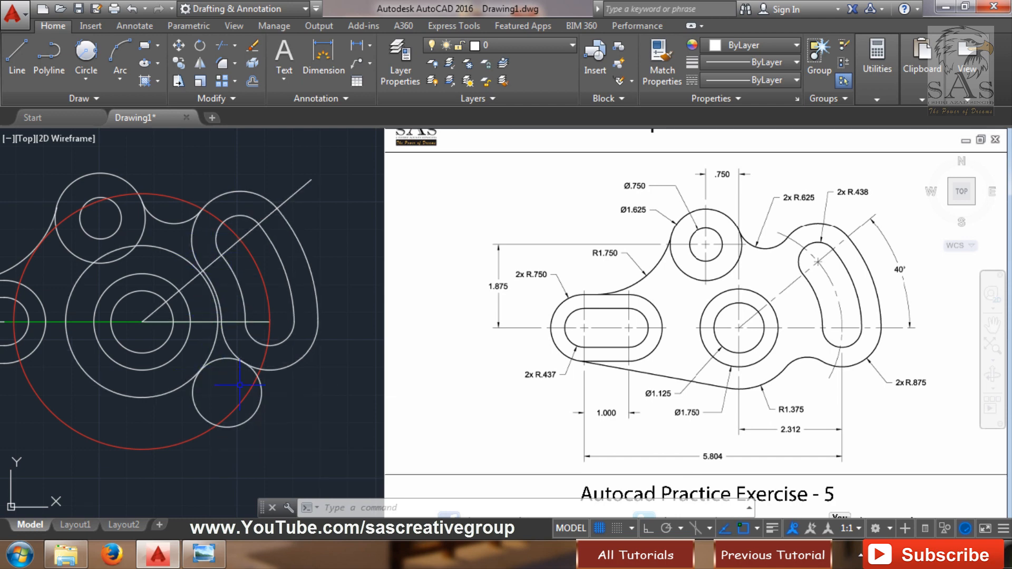
# - Trim away the lower part of the .625 radius circle, using the 1.375 radius circle and the curved slot's outer outline as cutting edges
pyautogui.write('tr')
pyautogui.press('Return')
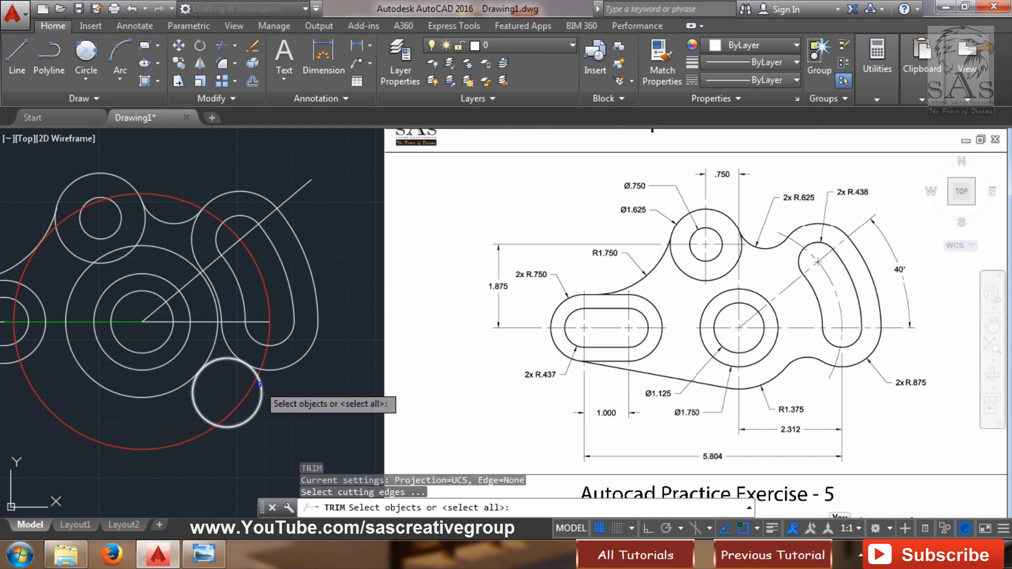
pyautogui.click(232, 351)
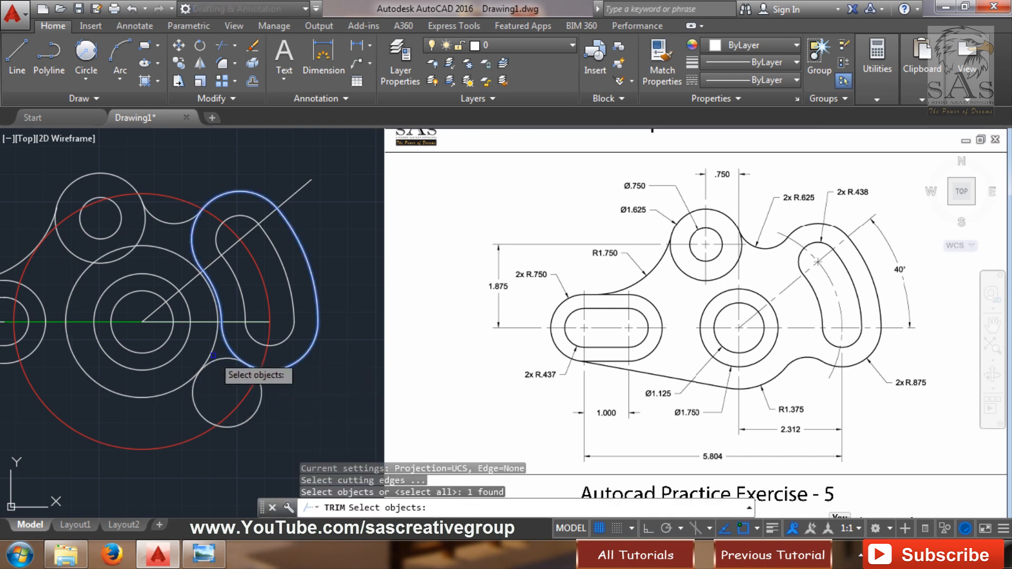
pyautogui.click(211, 355)
pyautogui.click(203, 418)
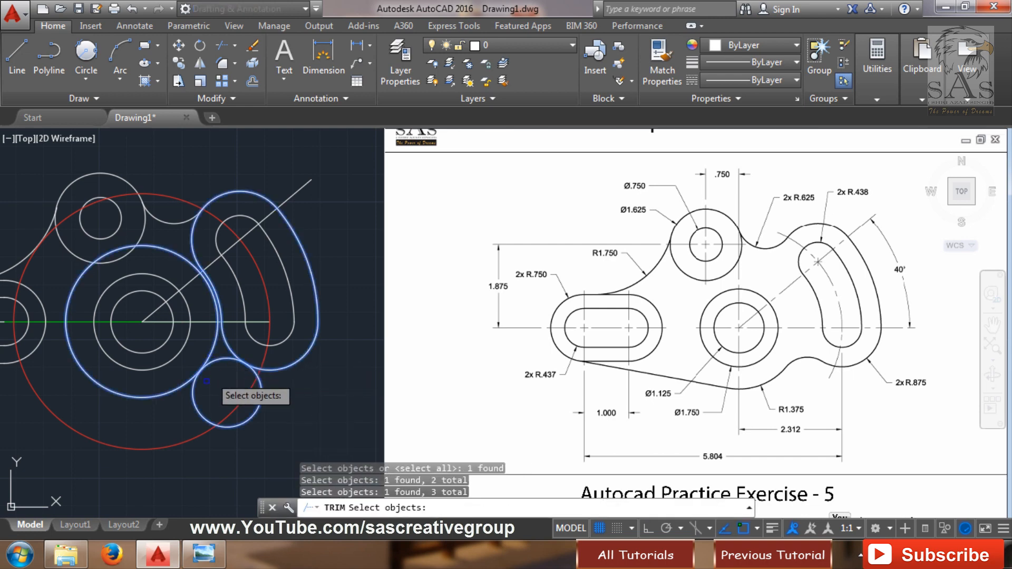
pyautogui.press('Return')
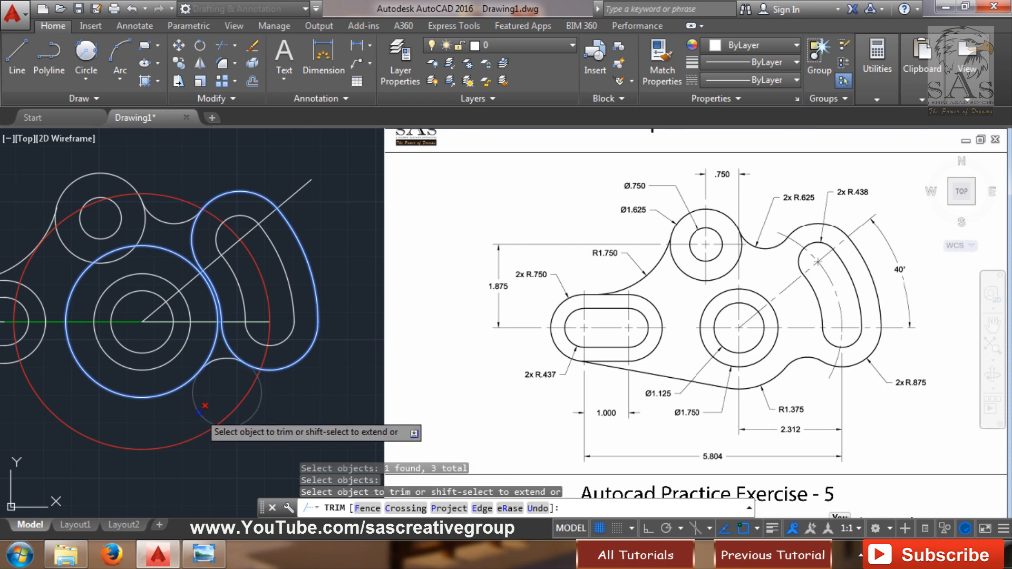
pyautogui.click(200, 414)
pyautogui.press('Escape')
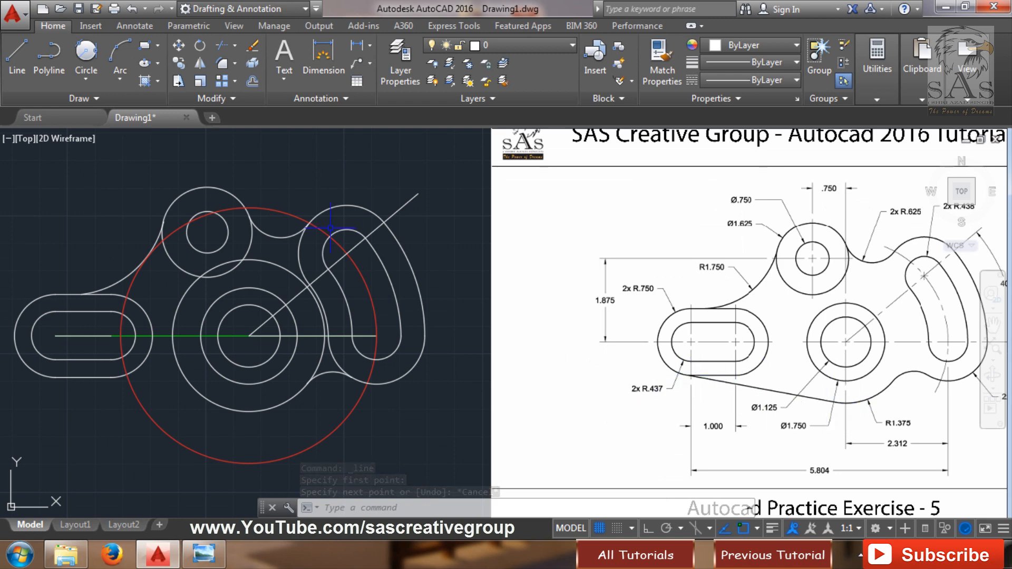
# - Draw a line from the lower left arc endpoint of the straight slot's outer outline, tangent to the bottom of the 1.375 radius circle
pyautogui.click(17, 55)
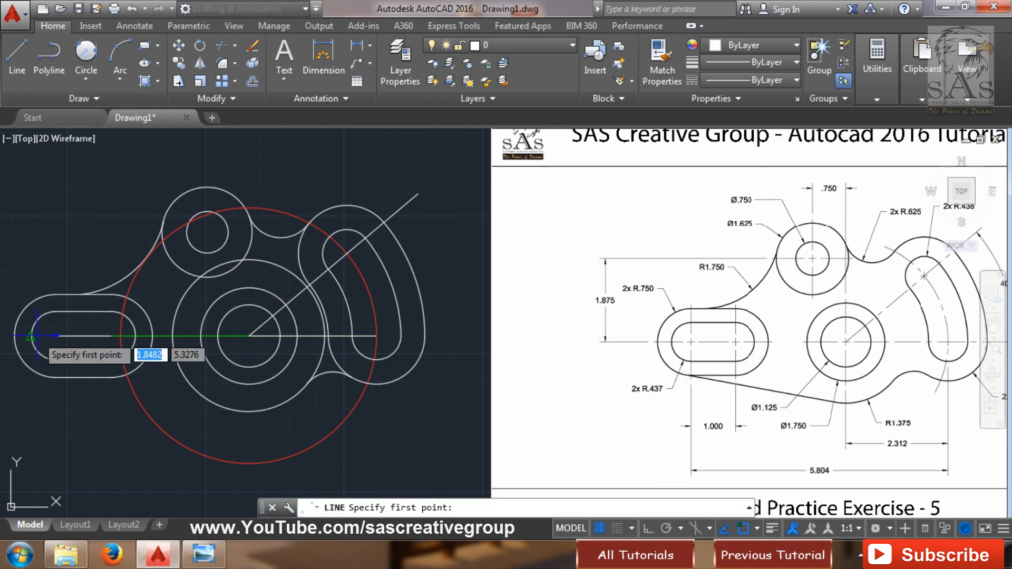
pyautogui.click(55, 377)
pyautogui.rightClick(165, 401)
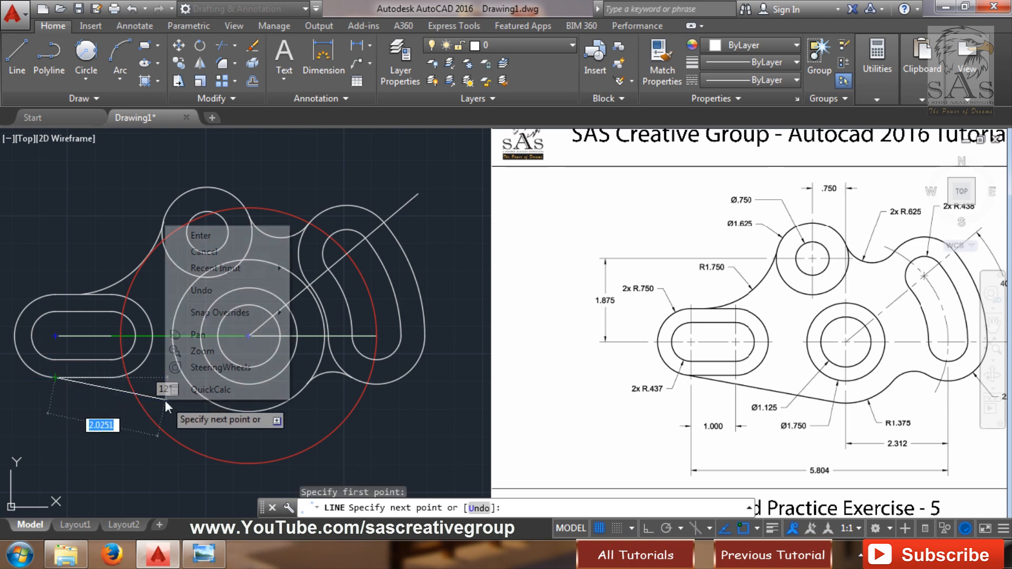
pyautogui.moveTo(262, 315)
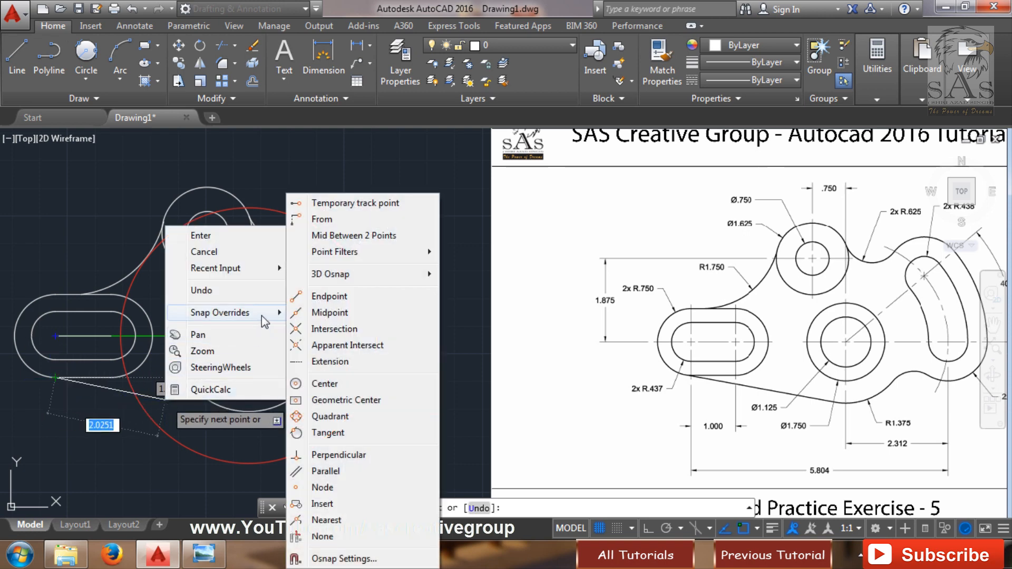
pyautogui.click(323, 434)
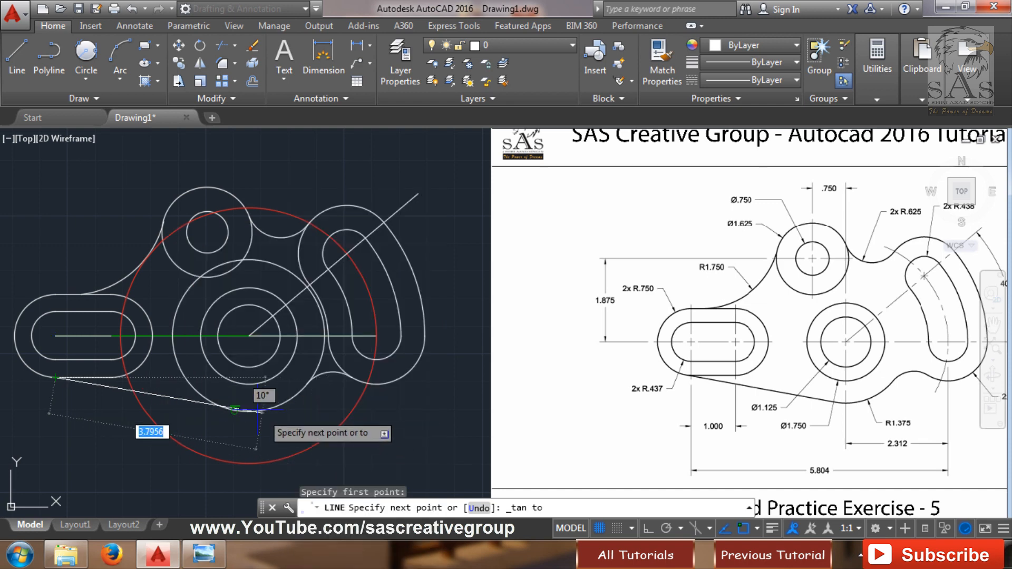
pyautogui.click(227, 410)
pyautogui.press('Return')
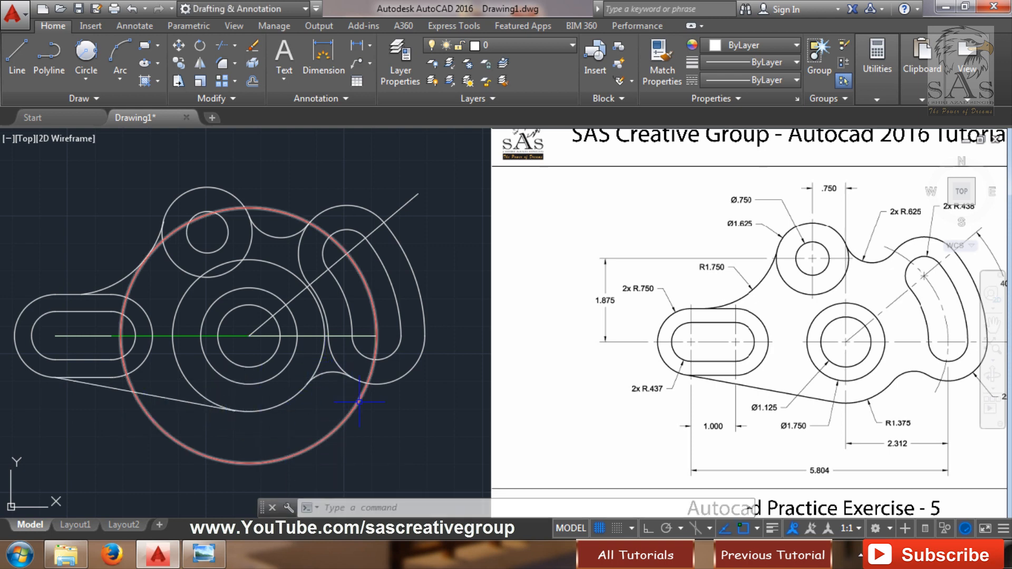
# - Trim away the upper part of the 1.375 radius circle between the tangent line and the lower .625 radius arc
pyautogui.write('tr')
pyautogui.press('Return')
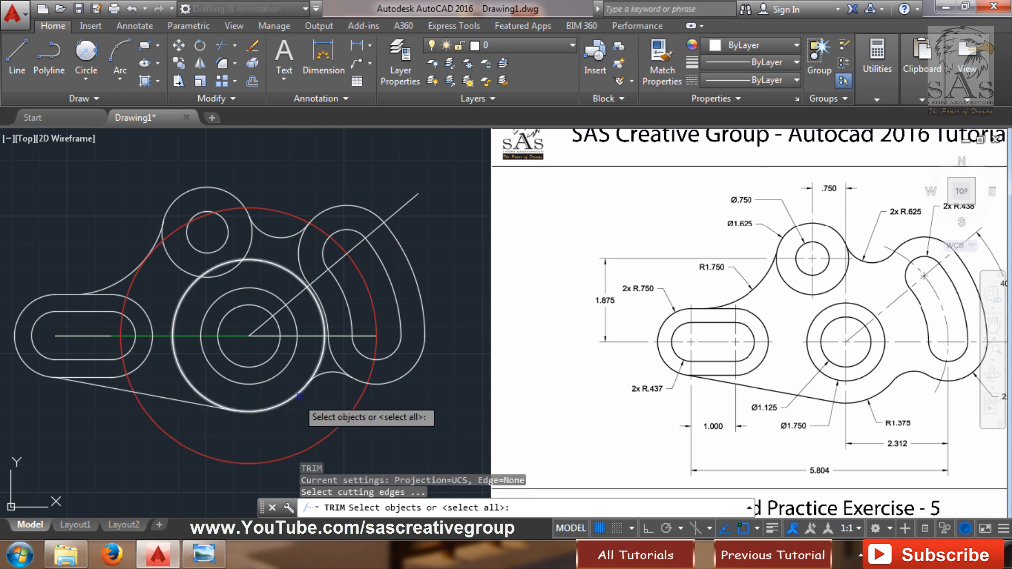
pyautogui.click(321, 374)
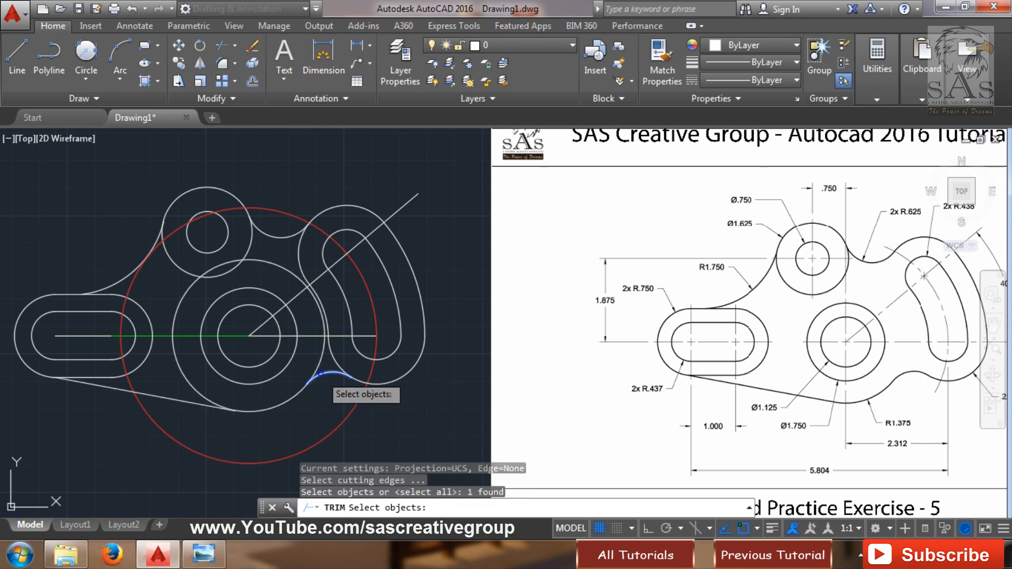
pyautogui.click(316, 372)
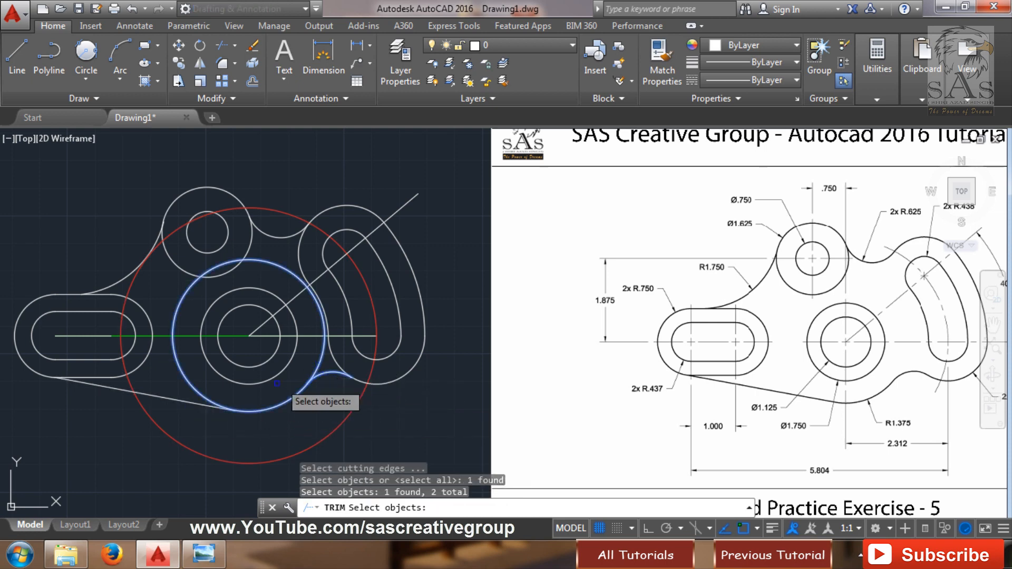
pyautogui.click(208, 406)
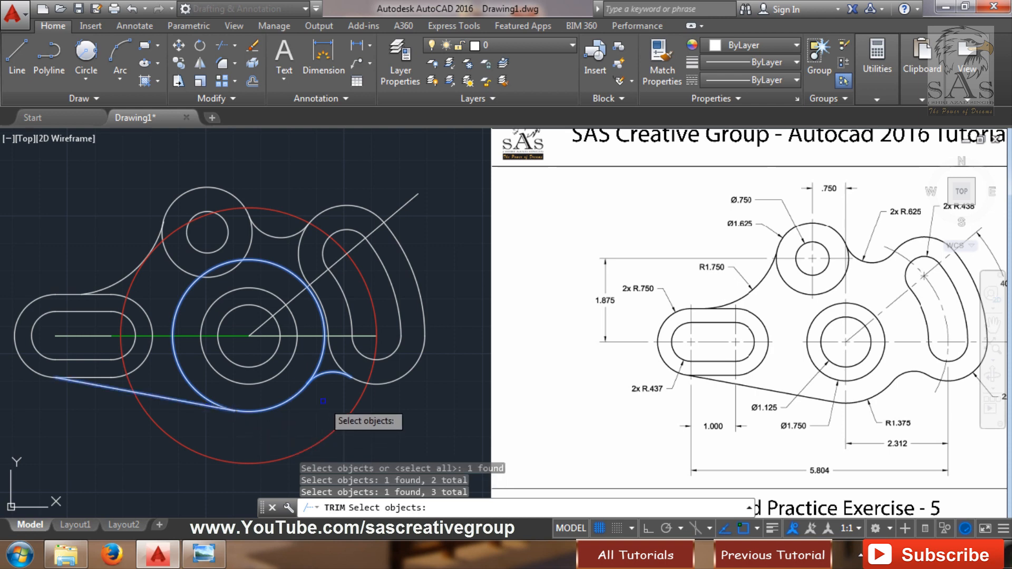
pyautogui.press('Return')
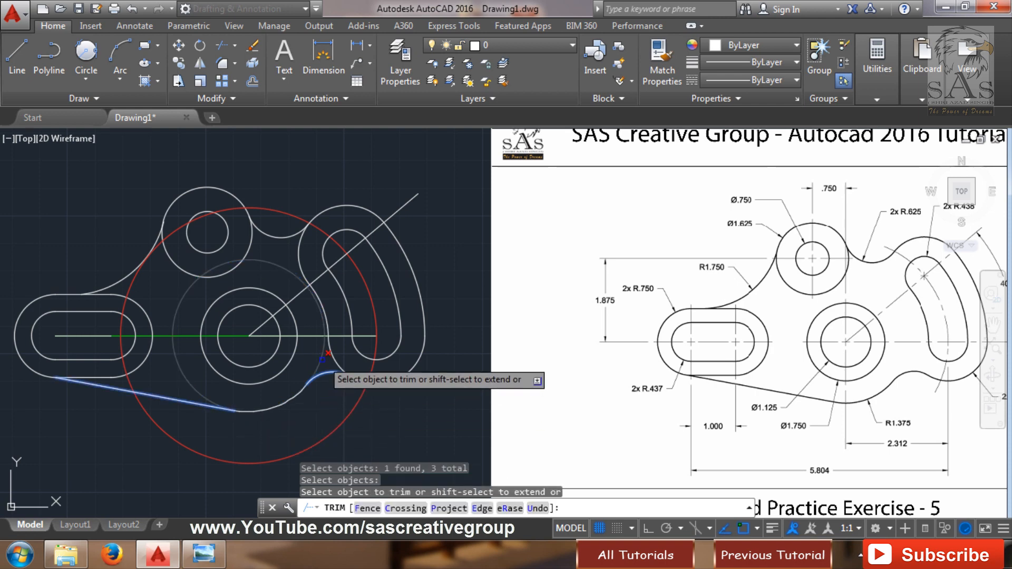
pyautogui.click(328, 352)
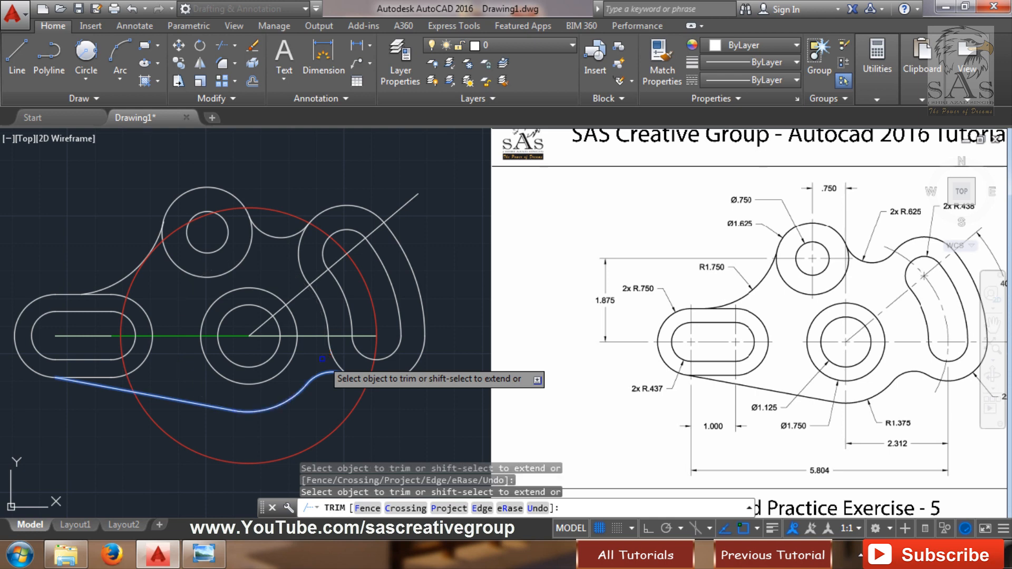
pyautogui.press('Escape')
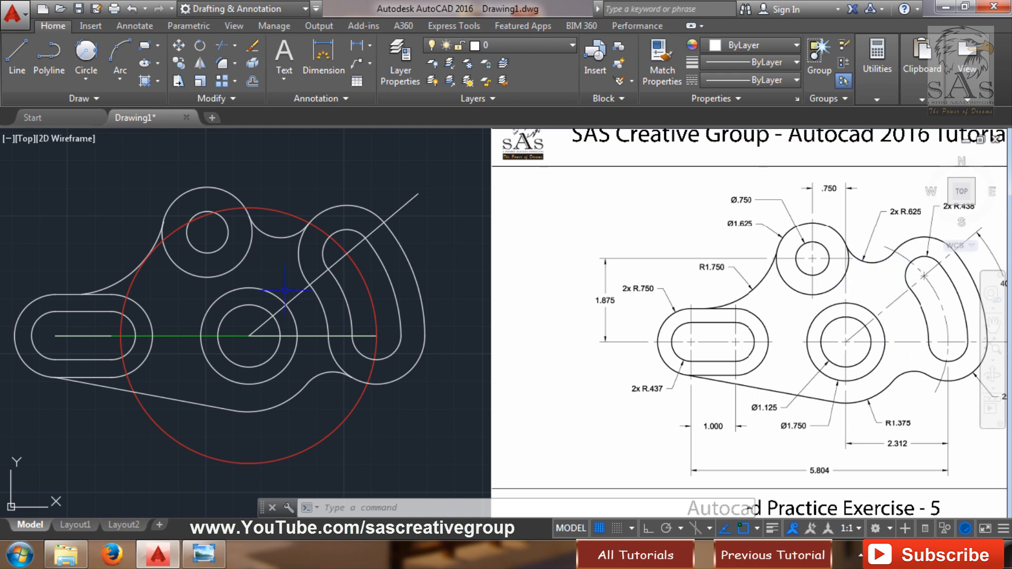
# - Trim away the inner side of the curved slot's outer outline between the upper and lower .625 radius arcs
pyautogui.write('tr')
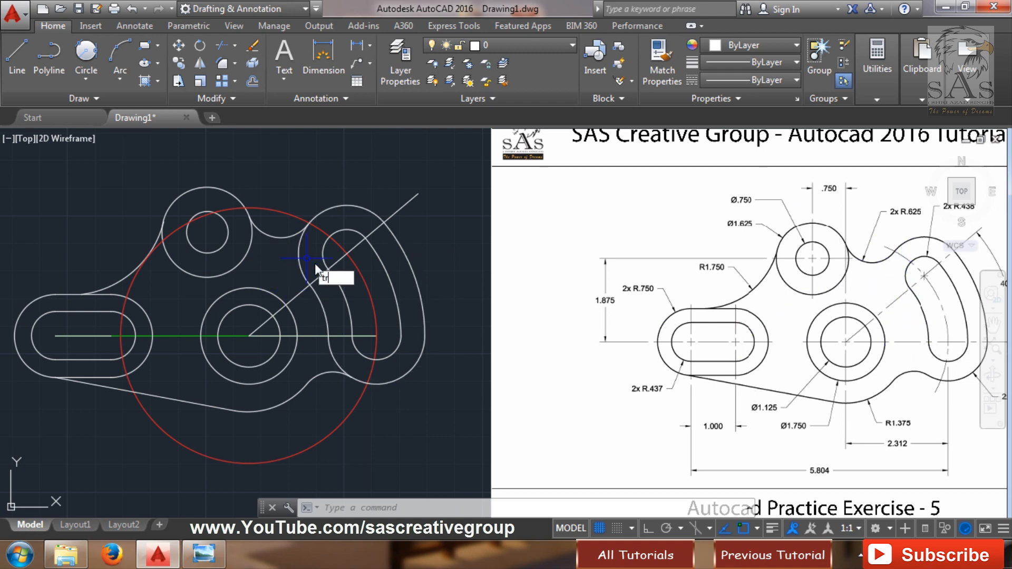
pyautogui.press('Return')
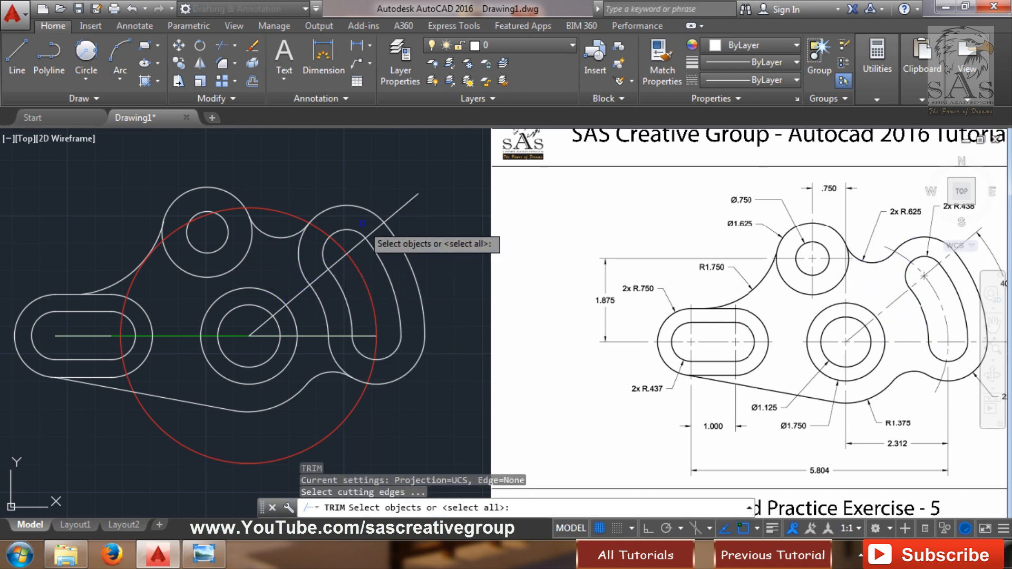
pyautogui.click(322, 213)
pyautogui.click(284, 238)
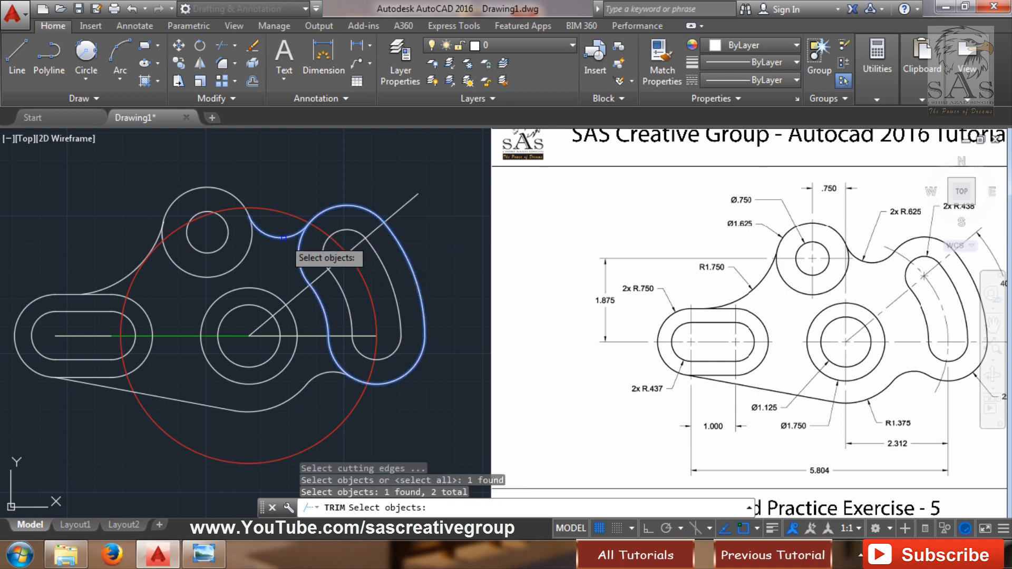
pyautogui.click(316, 376)
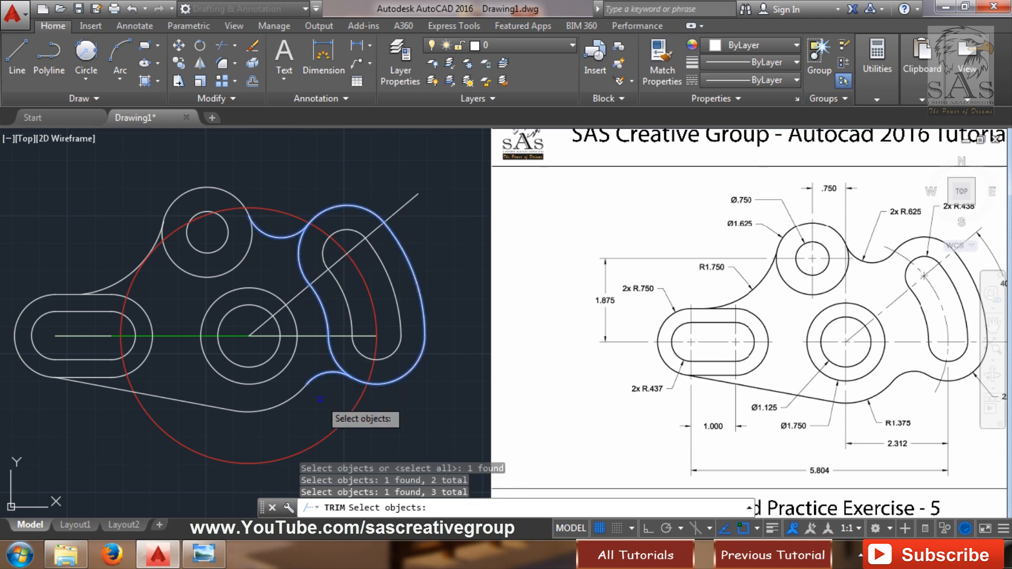
pyautogui.press('Return')
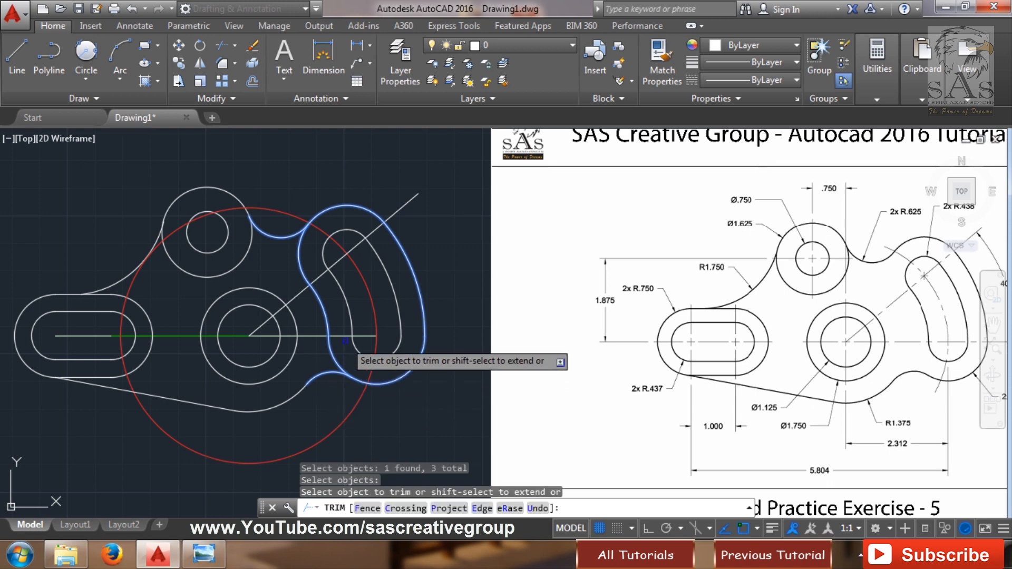
pyautogui.click(325, 314)
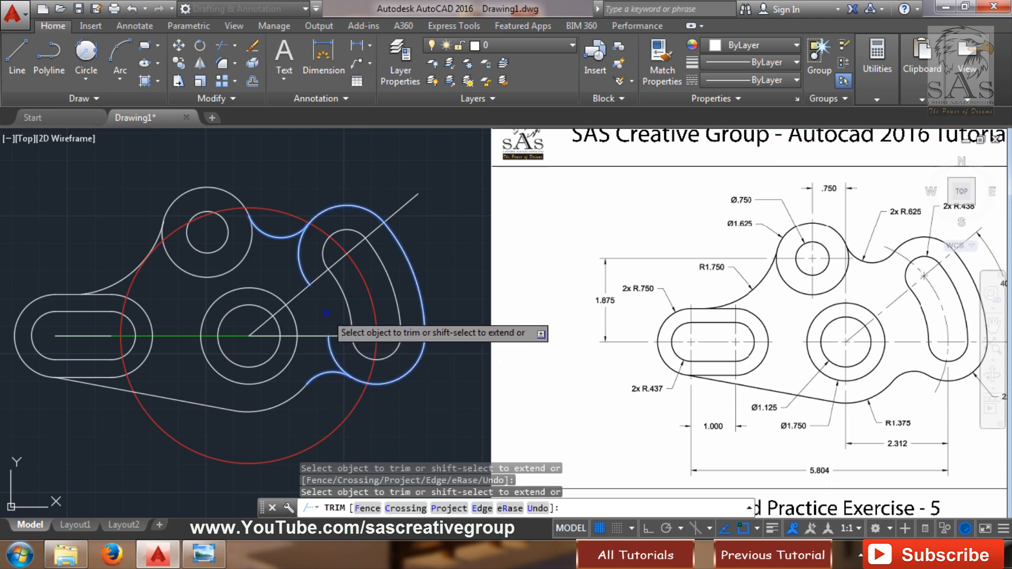
pyautogui.click(305, 267)
pyautogui.click(327, 361)
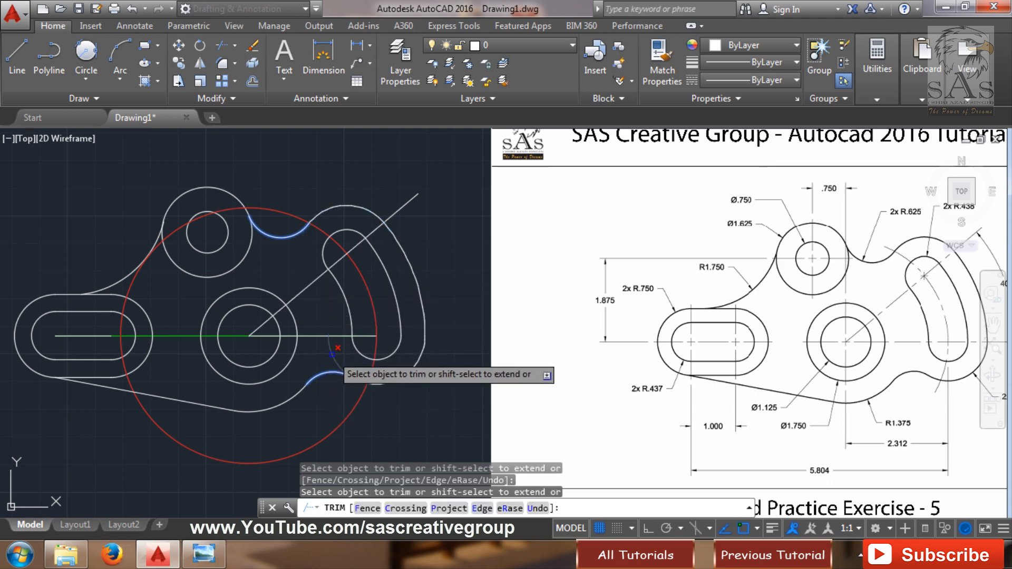
# - Erase the angled construction line through the curved slot and the white horizontal line from the central hole's center to that slot
pyautogui.press('Escape')
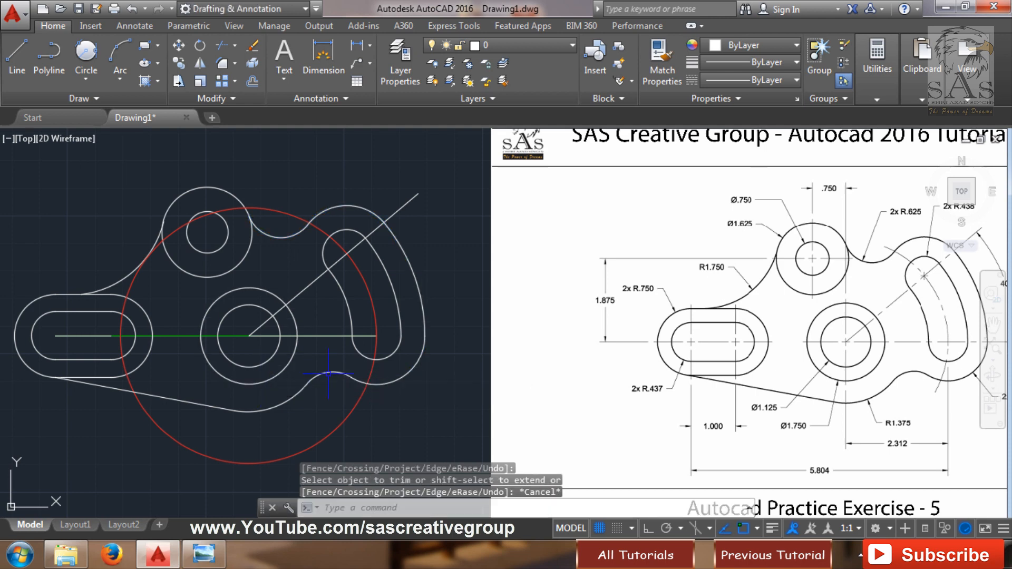
pyautogui.click(318, 278)
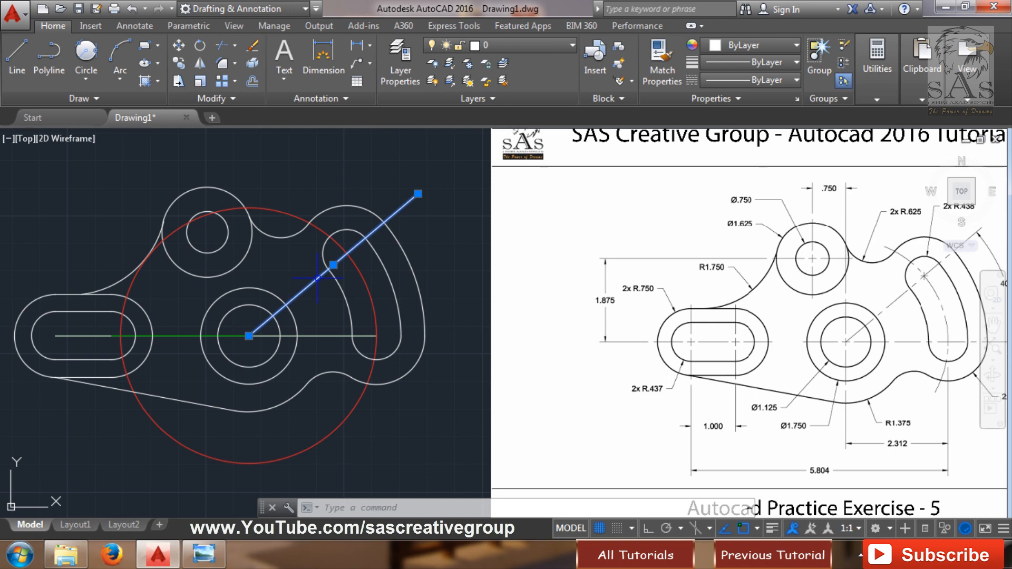
pyautogui.press('Delete')
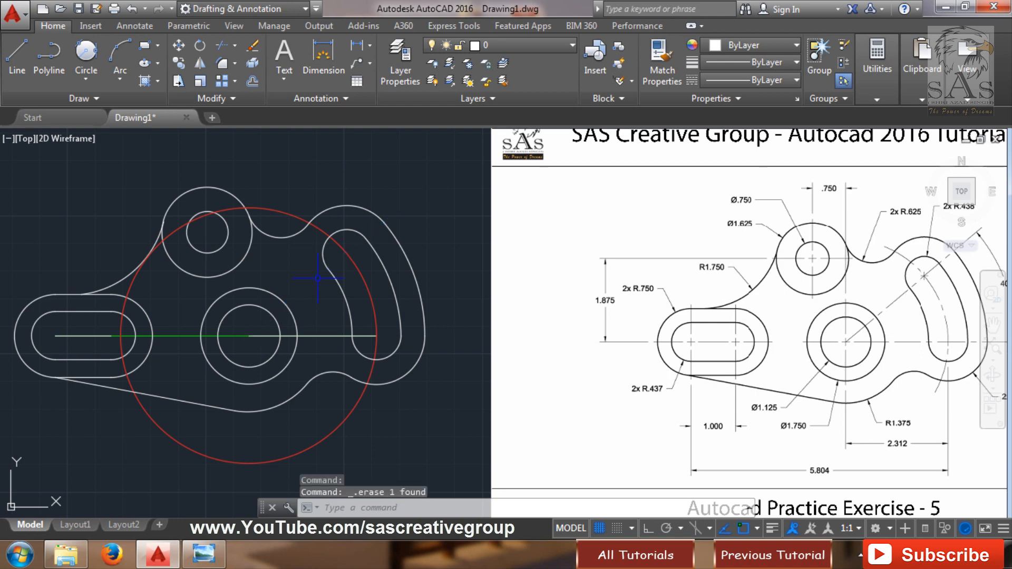
pyautogui.click(325, 335)
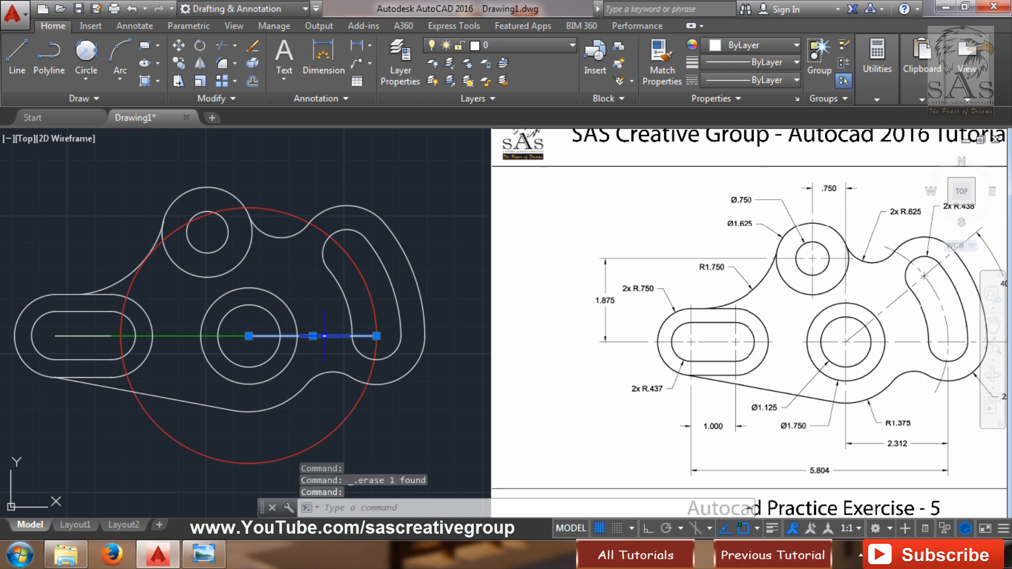
pyautogui.press('Escape')
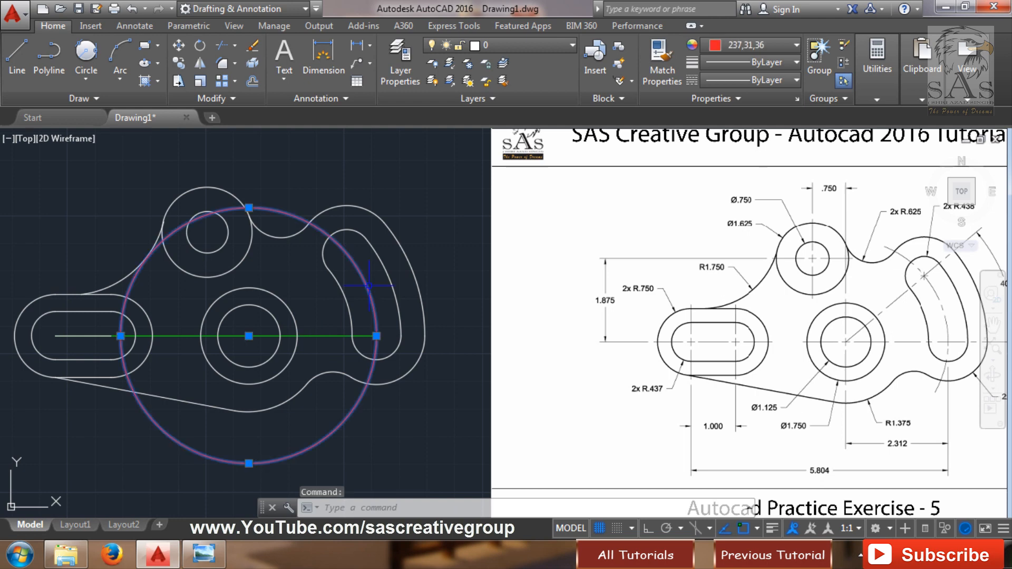
# - Erase the red construction circle centered on the central hole
pyautogui.click(363, 279)
pyautogui.press('Escape')
pyautogui.click(363, 284)
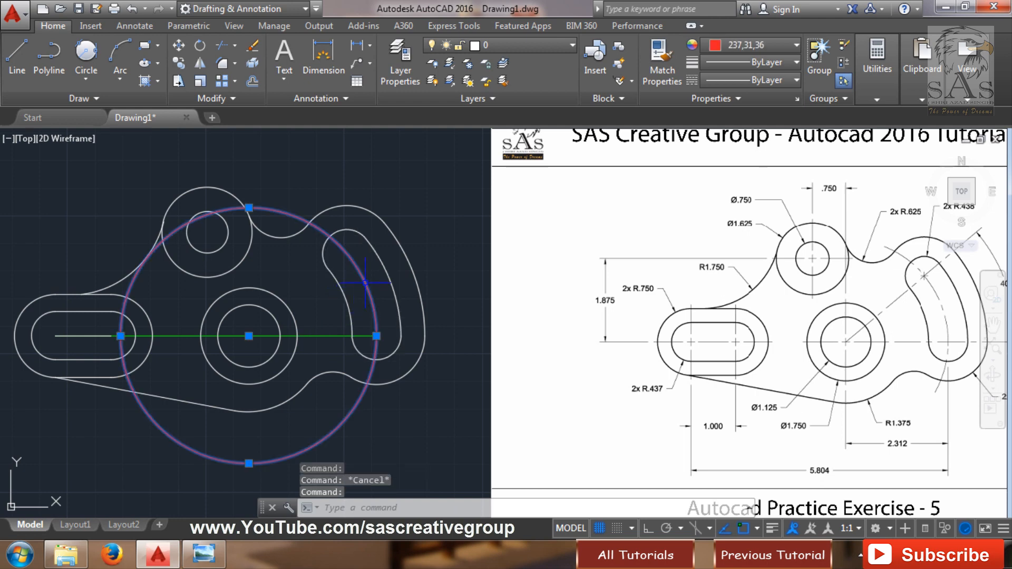
pyautogui.press('Delete')
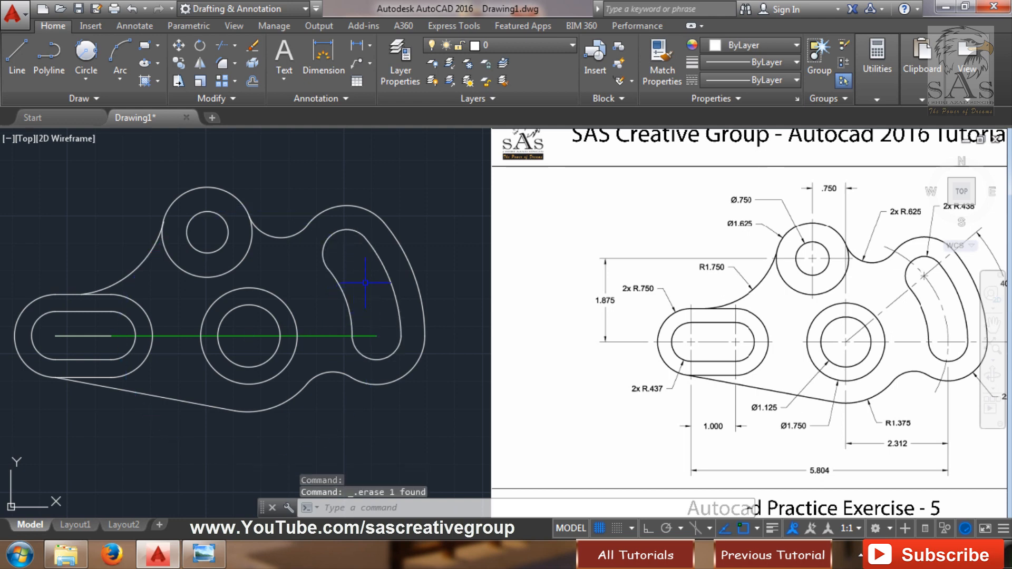
# - Erase the green horizontal construction line and the short white centerline inside the straight slot
pyautogui.click(326, 334)
pyautogui.press('Delete')
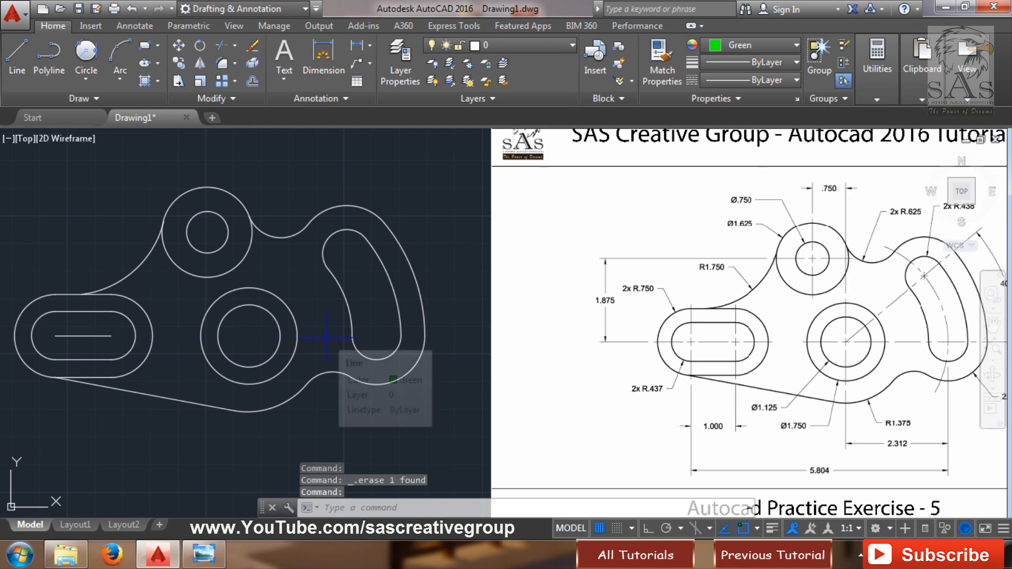
pyautogui.click(97, 335)
pyautogui.press('Delete')
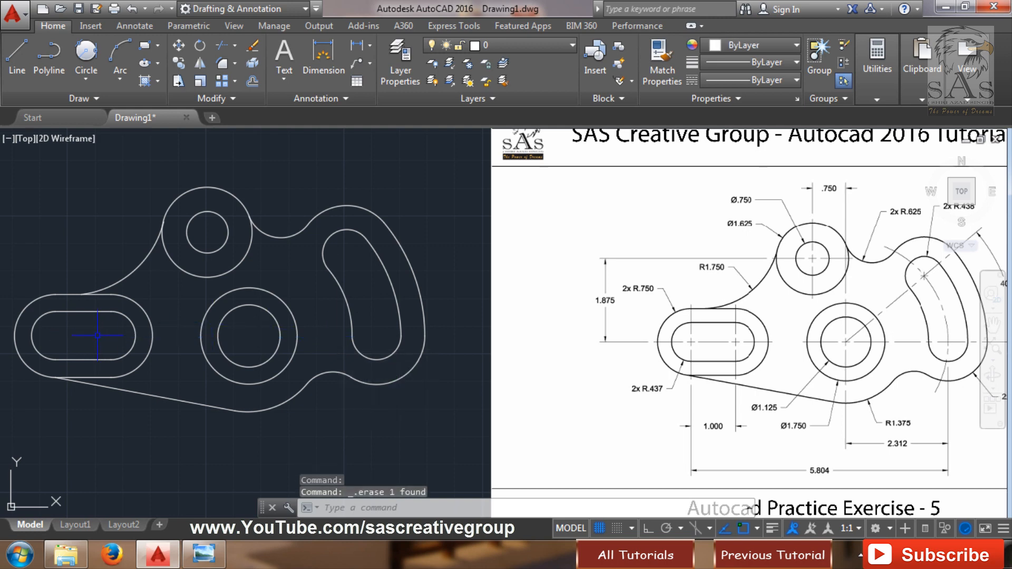